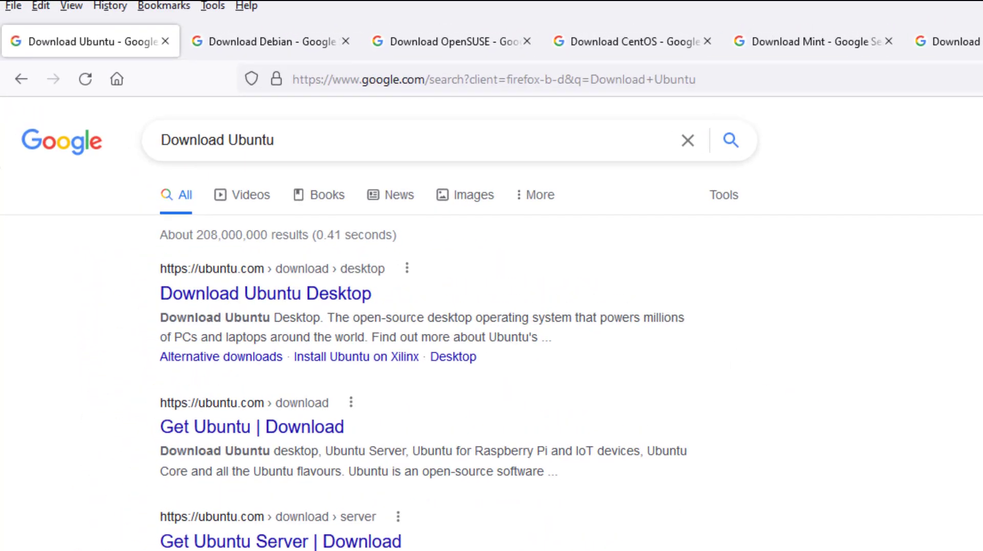
Open the Download Ubuntu Desktop result, then Debian's CD/DVD images via HTTP/FTP page
left_click_drag(300, 140, 113, 151)
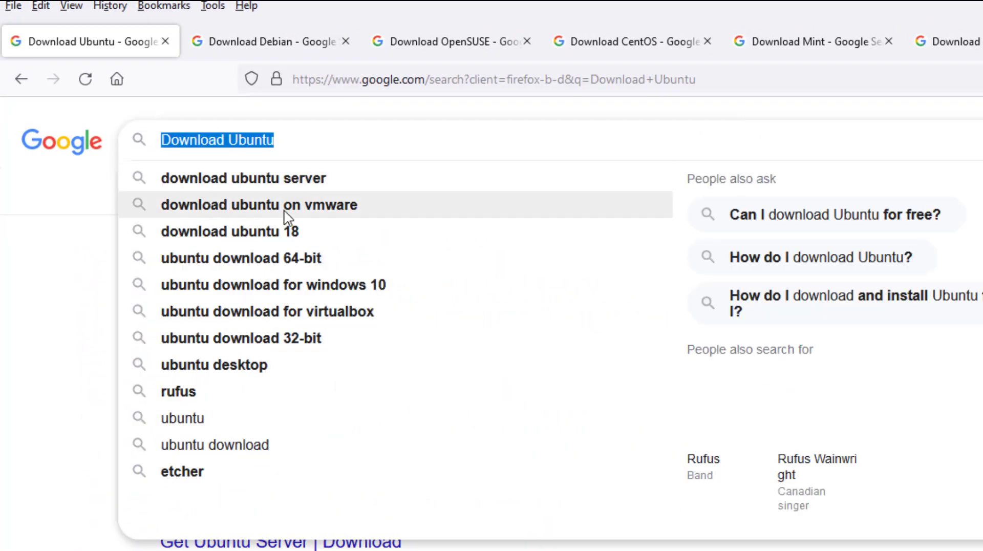
left_click(8, 290)
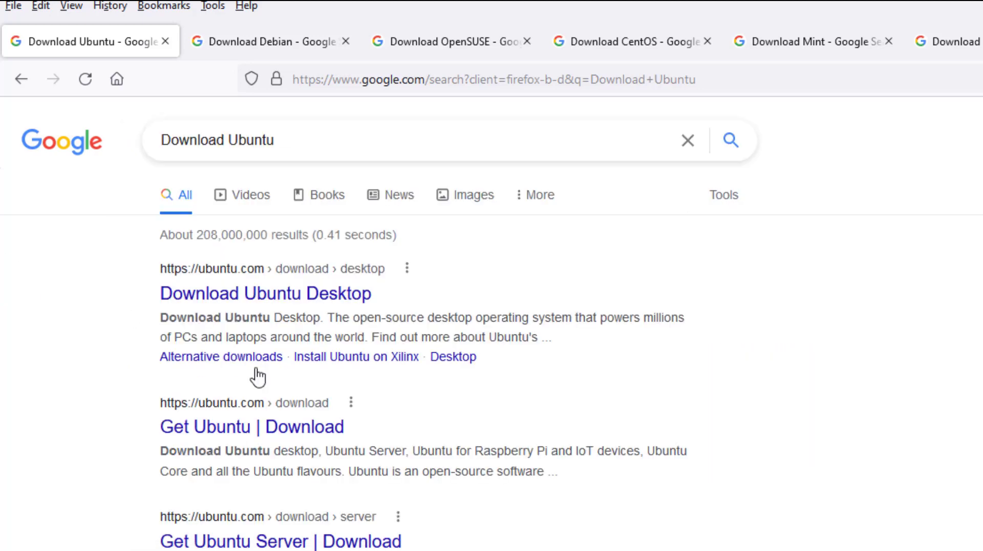
left_click(273, 300)
left_click(256, 45)
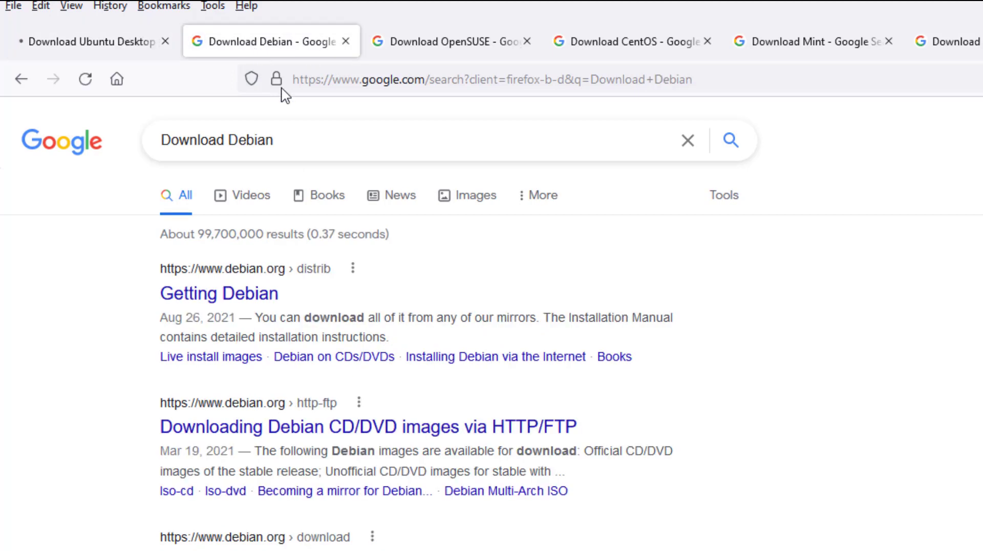
left_click(309, 435)
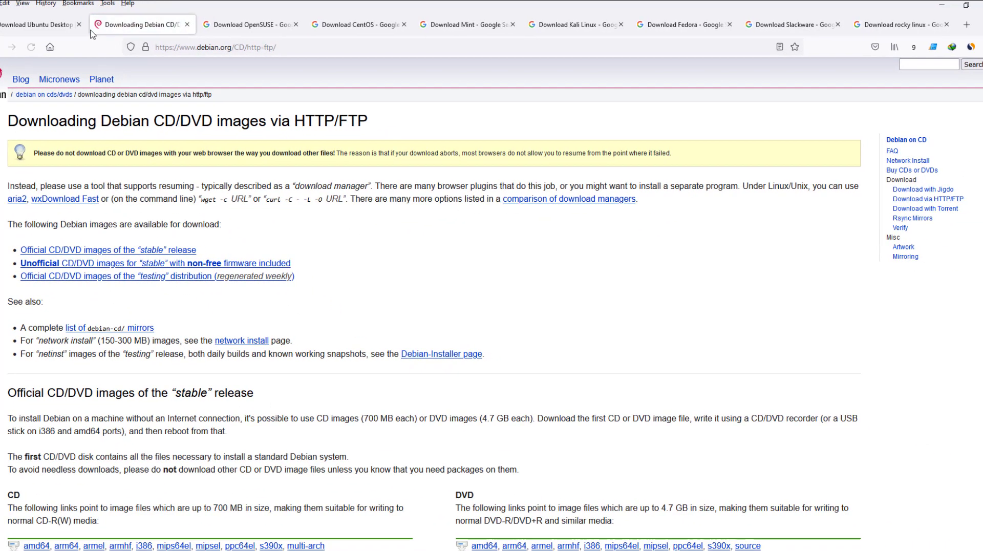
Accept the tracker settings on the Ubuntu download page and return to the Debian tab
left_click(41, 26)
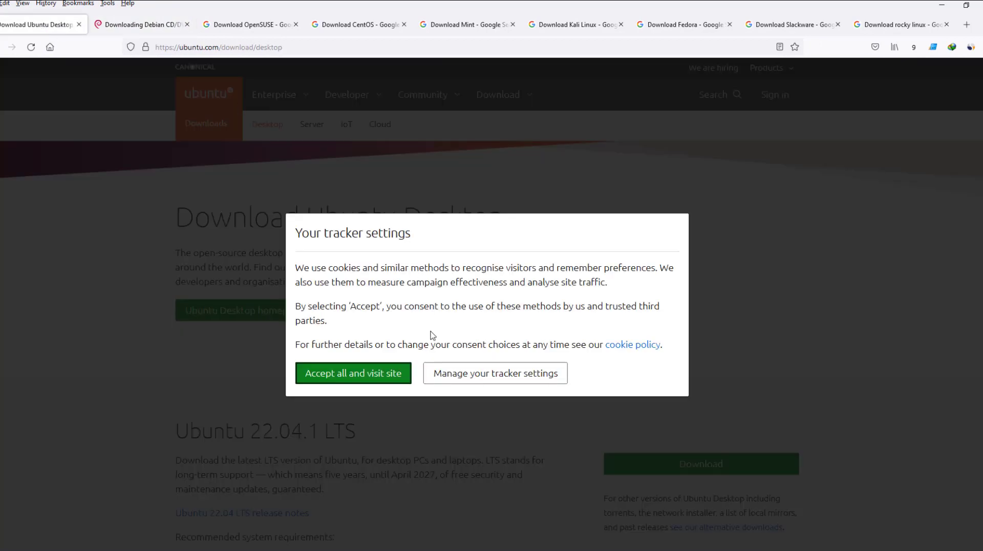
left_click(392, 375)
scroll(512, 421, "down", 3)
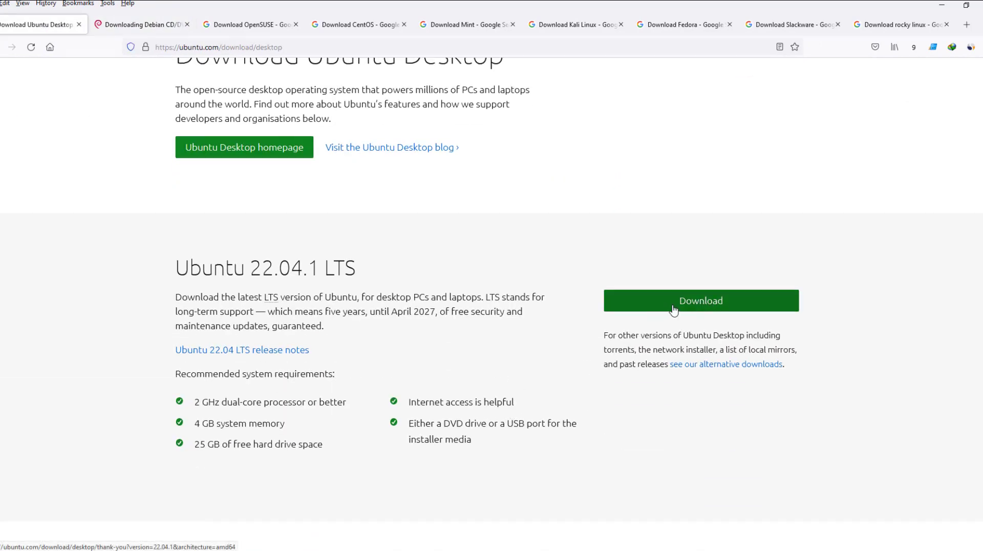
left_click(141, 26)
Load the openSUSE, CentOS and Linux Mint 21 download pages in their tabs
left_click(244, 29)
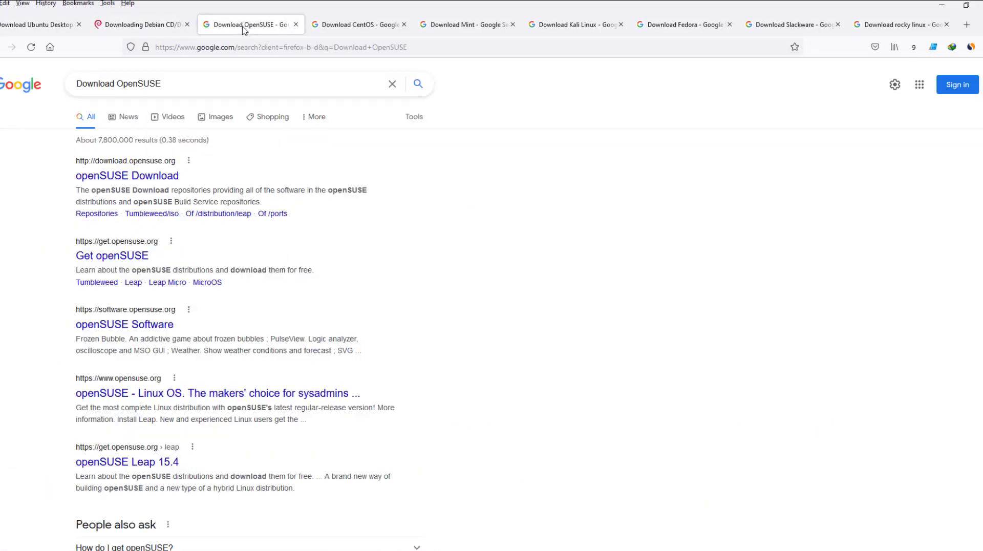
left_click(161, 172)
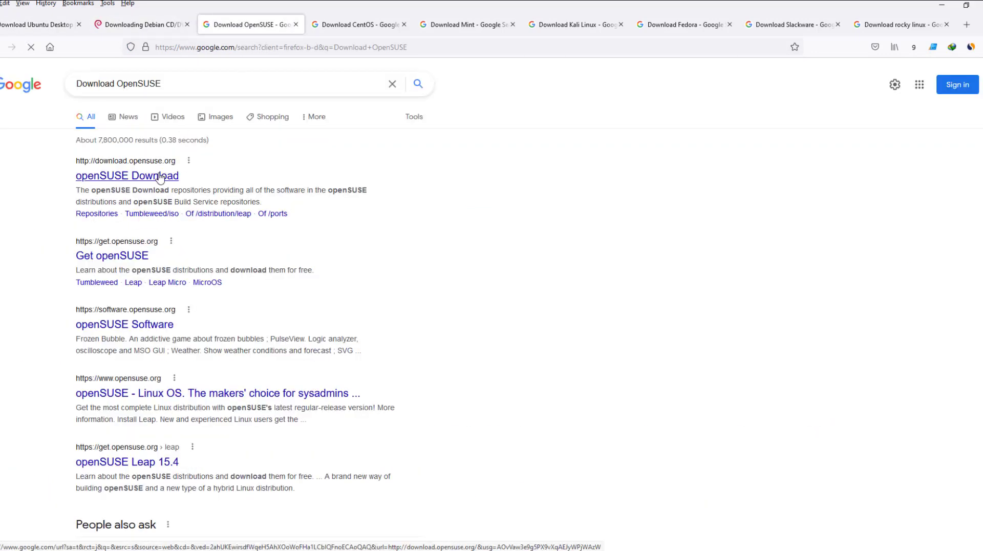
left_click(358, 25)
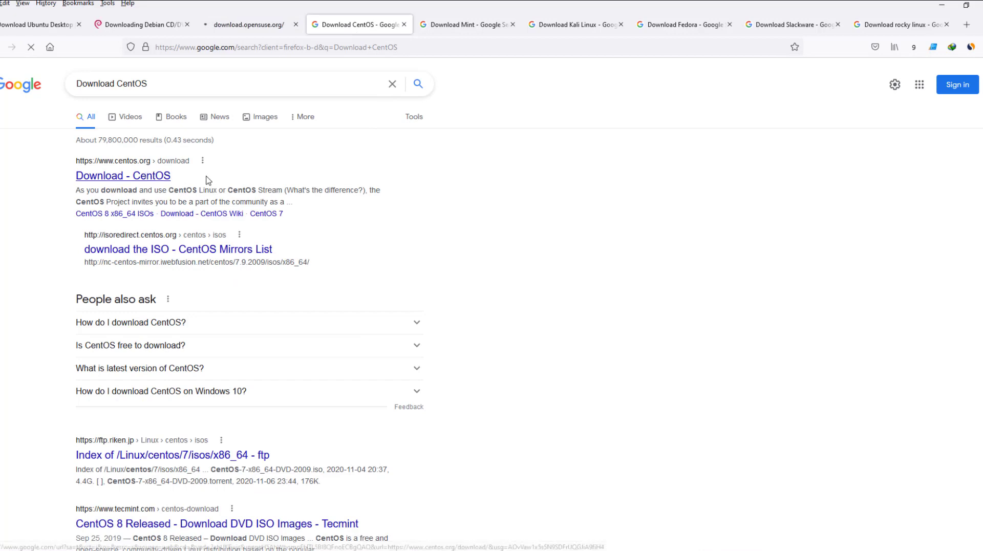
left_click(166, 176)
left_click(452, 26)
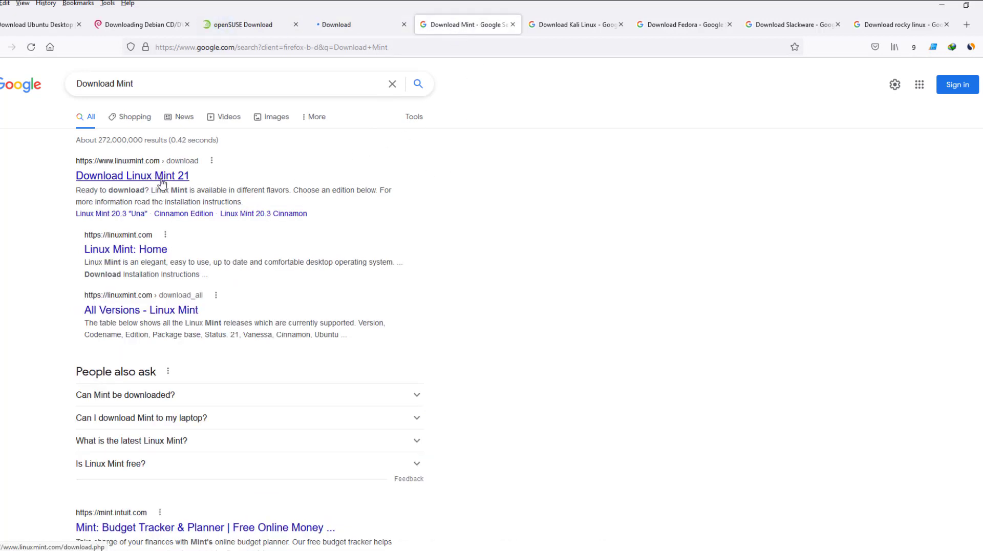
left_click(164, 179)
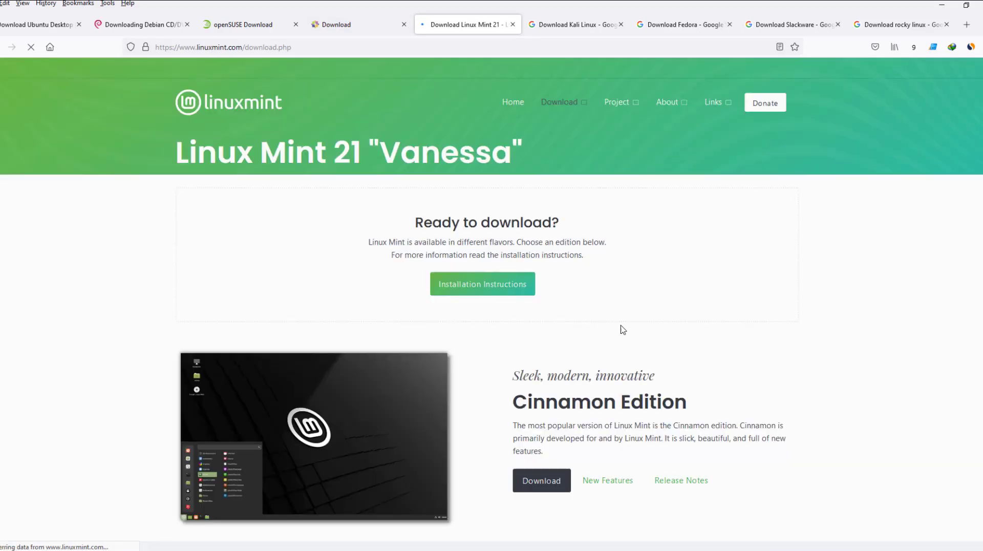
Scroll Mint's page, highlighting the Cinnamon, MATE and Xfce edition names
scroll(629, 346, "down", 2)
double_click(590, 295)
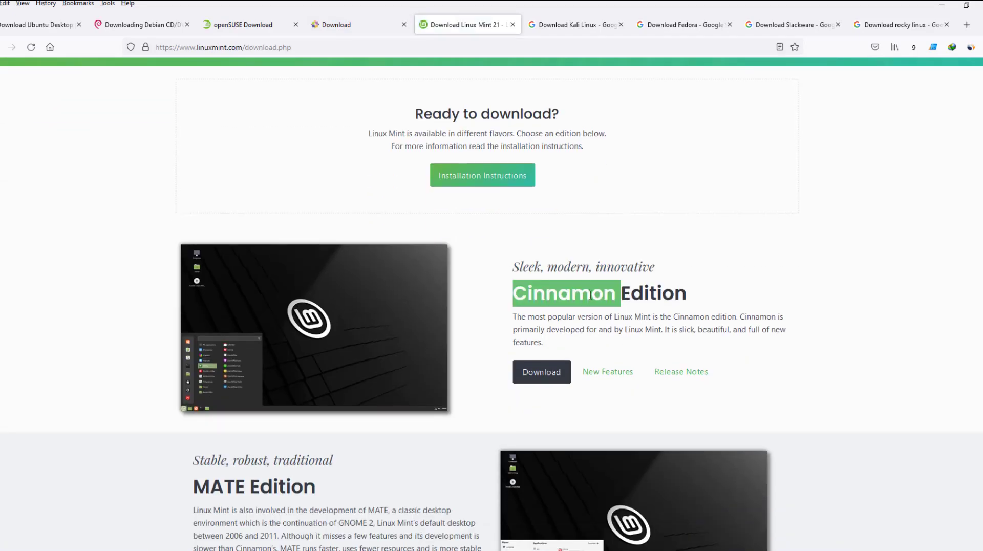
double_click(215, 489)
scroll(215, 489, "down", 4)
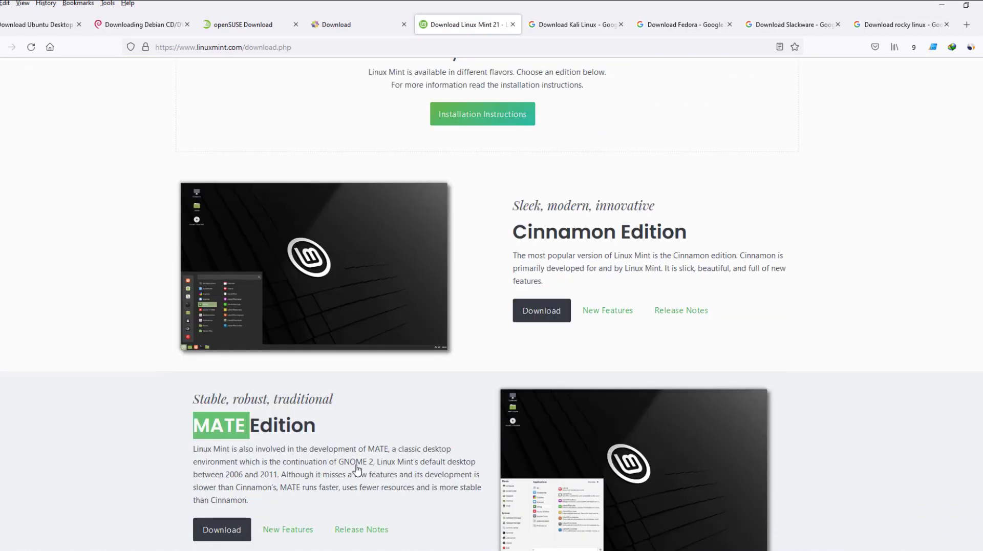
double_click(531, 499)
scroll(460, 502, "down", 7)
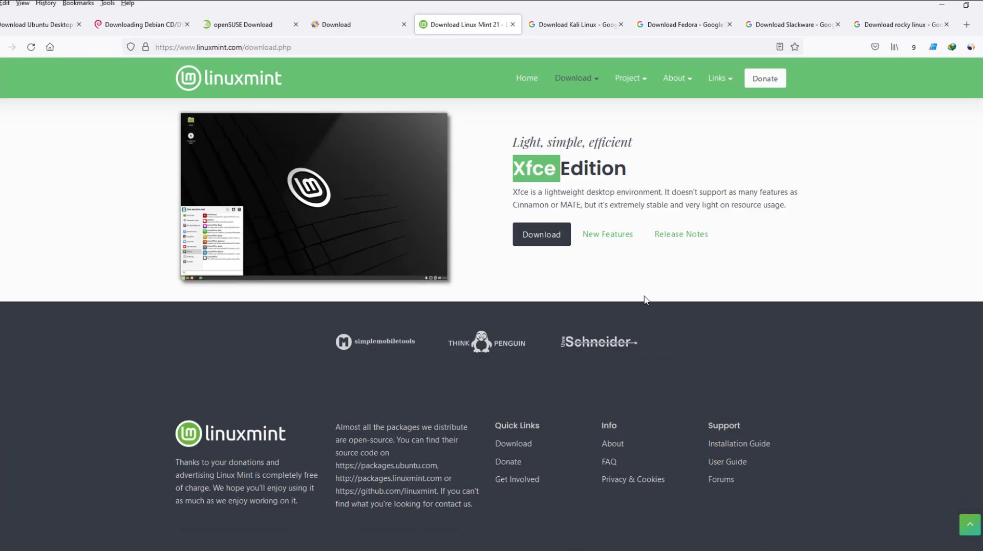
scroll(724, 360, "up", 5)
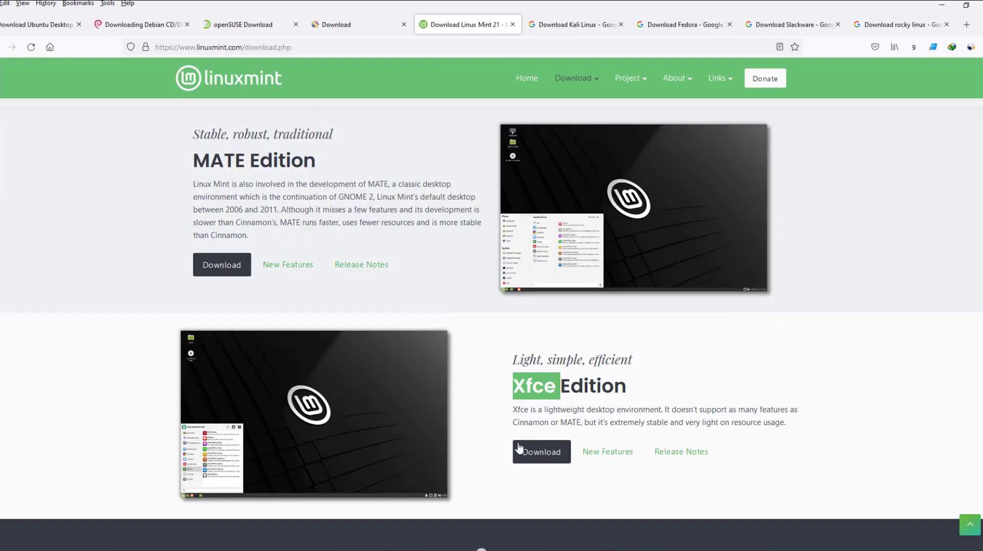
scroll(738, 342, "up", 9)
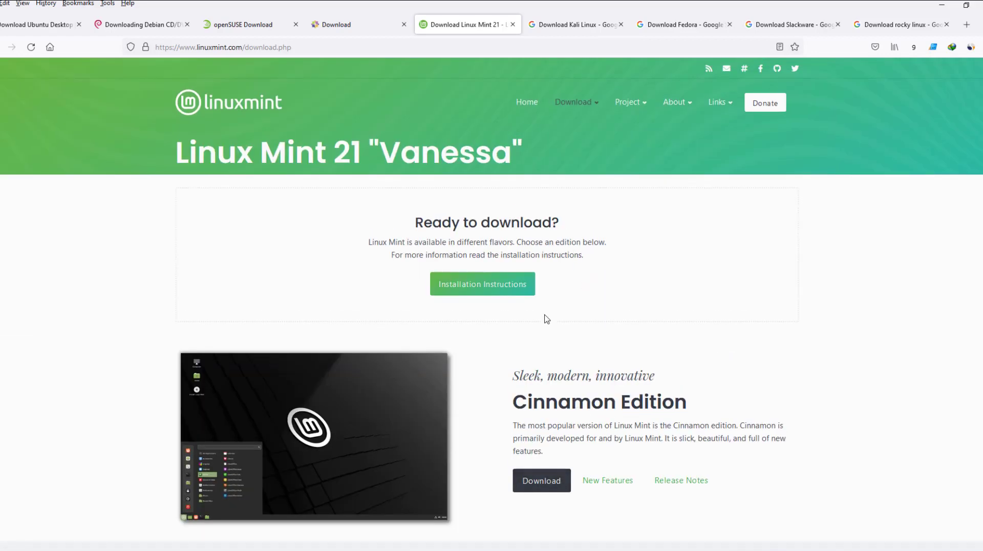
Load the Kali, Fedora Workstation, Slackware and Rocky Linux download pages, then return to Ubuntu's page
left_click(560, 26)
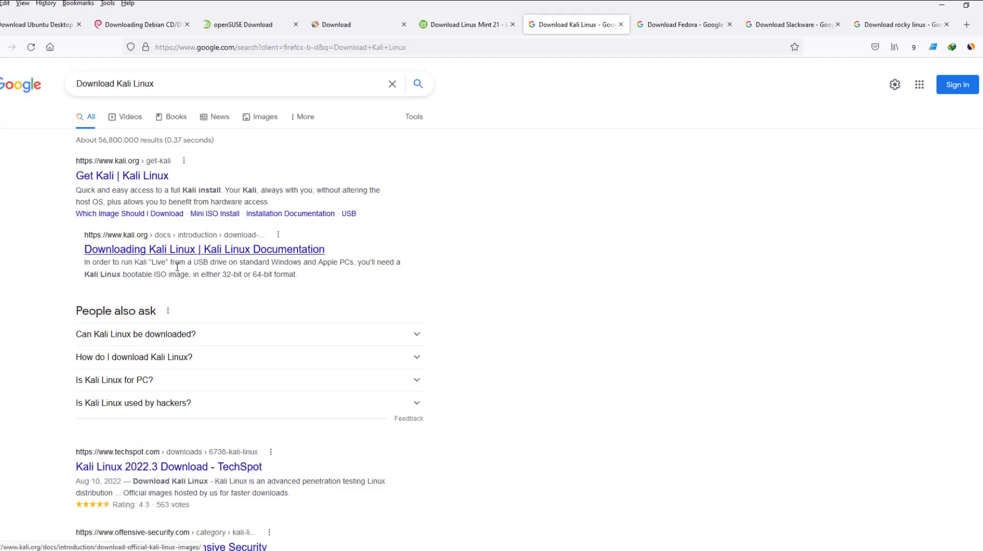
left_click(669, 35)
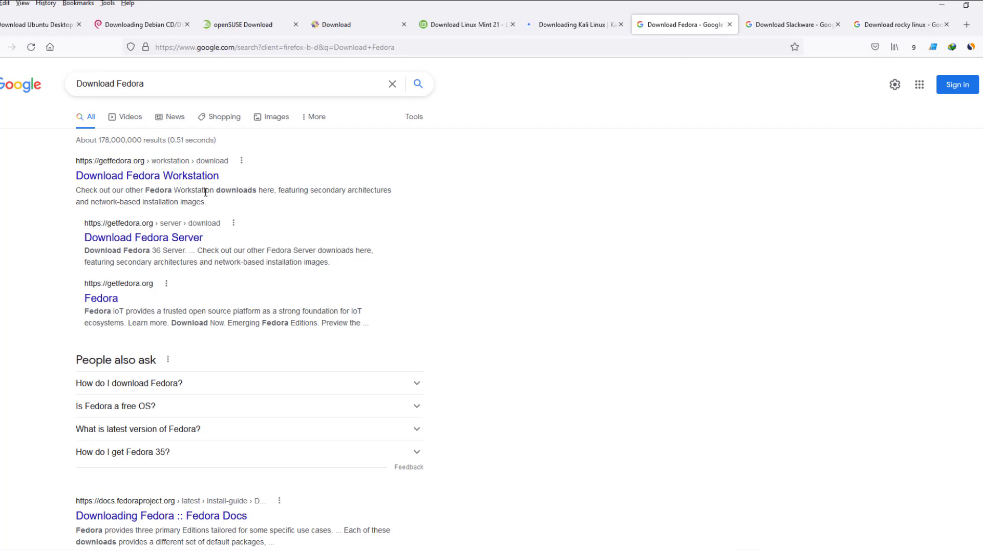
left_click(184, 180)
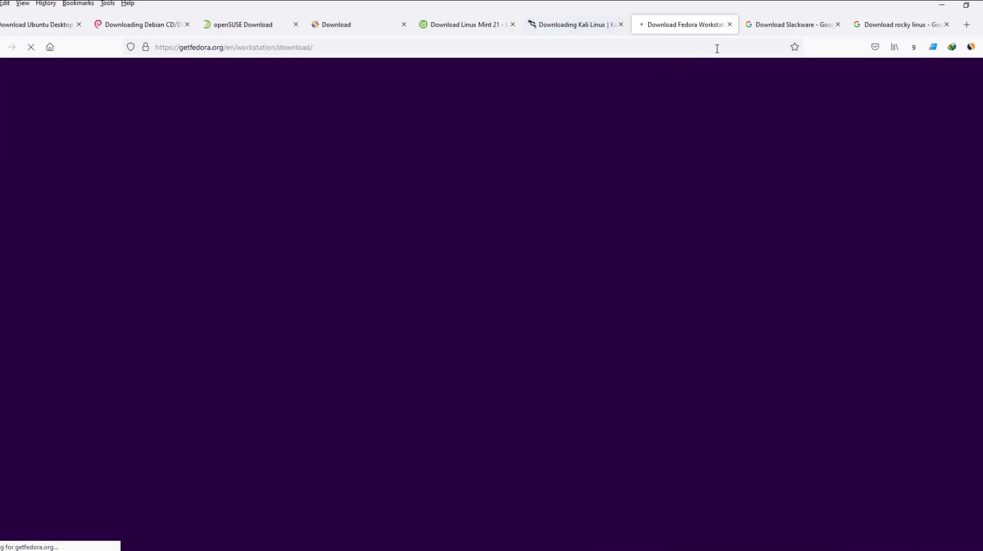
left_click(789, 30)
left_click(192, 184)
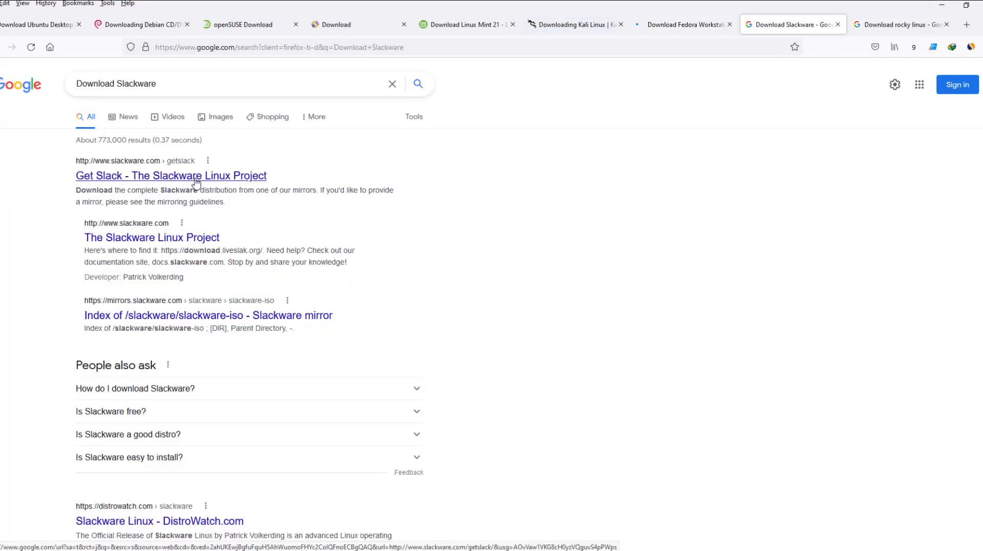
left_click(893, 25)
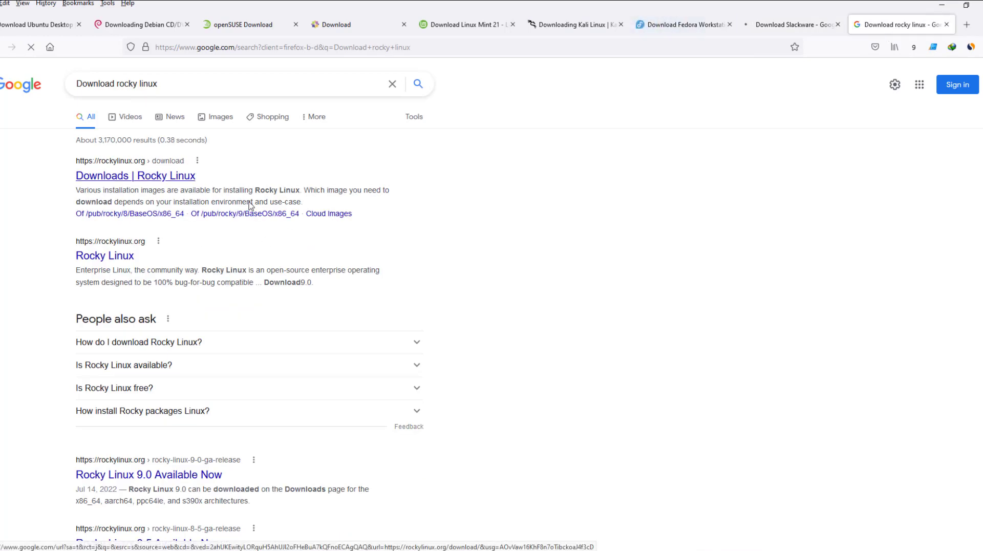
left_click(149, 177)
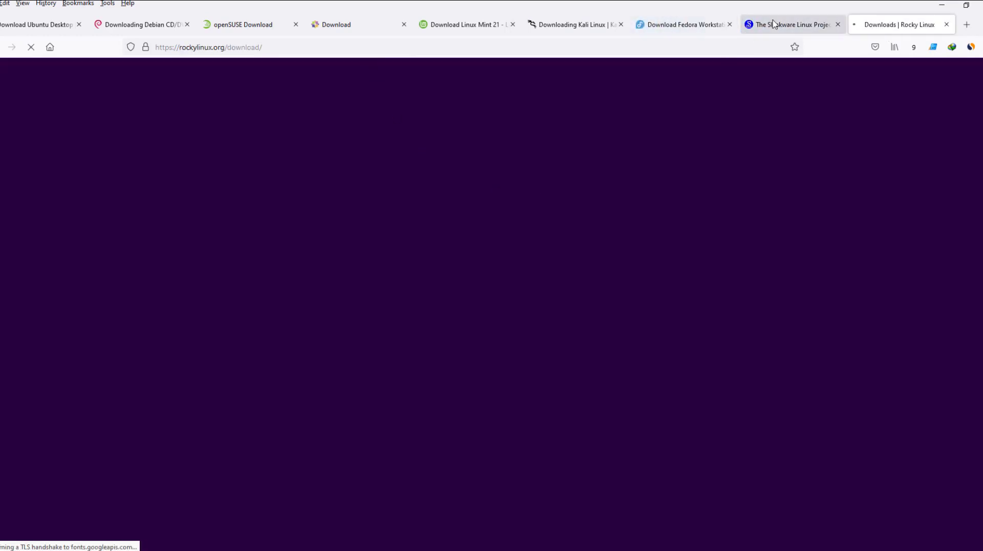
left_click(18, 28)
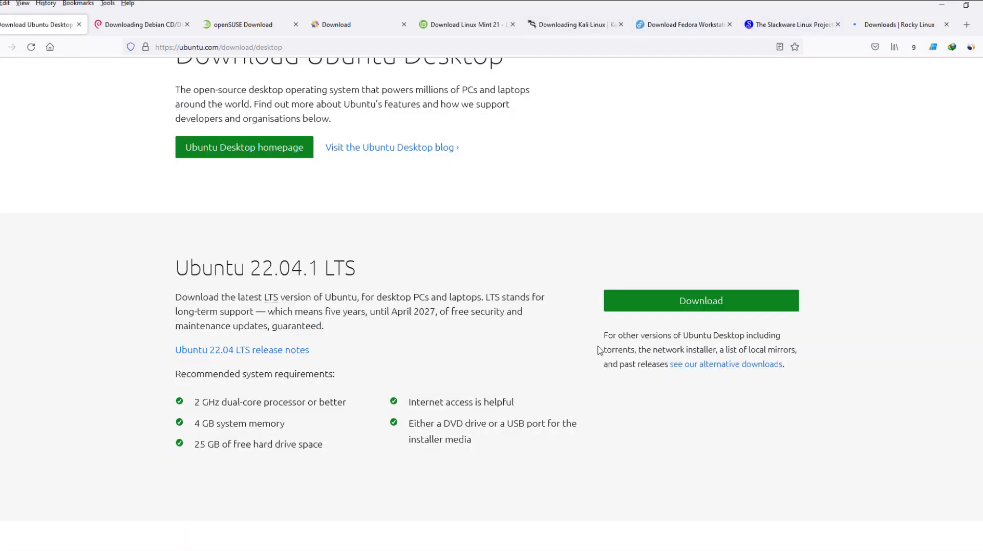
scroll(563, 220, "up", 3)
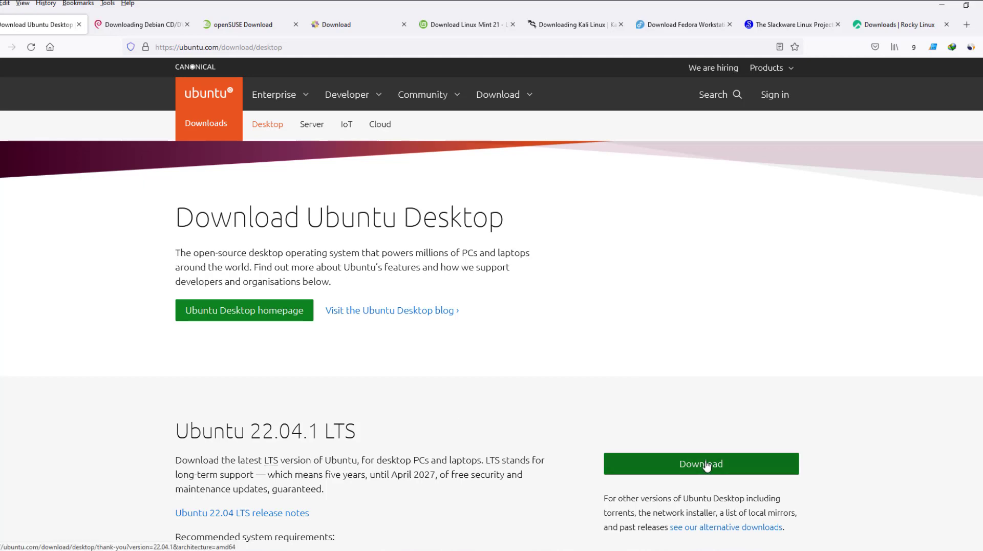
Review Debian's stable release images, the openSUSE and CentOS pages, ending on Linux Mint 21
scroll(566, 435, "down", 3)
left_click(149, 25)
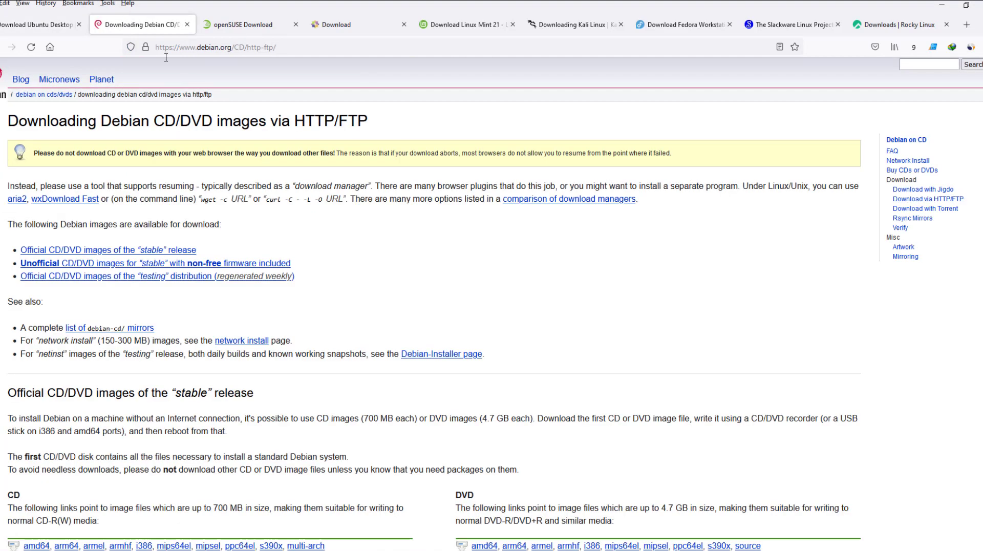
scroll(356, 350, "down", 2)
left_click(153, 140)
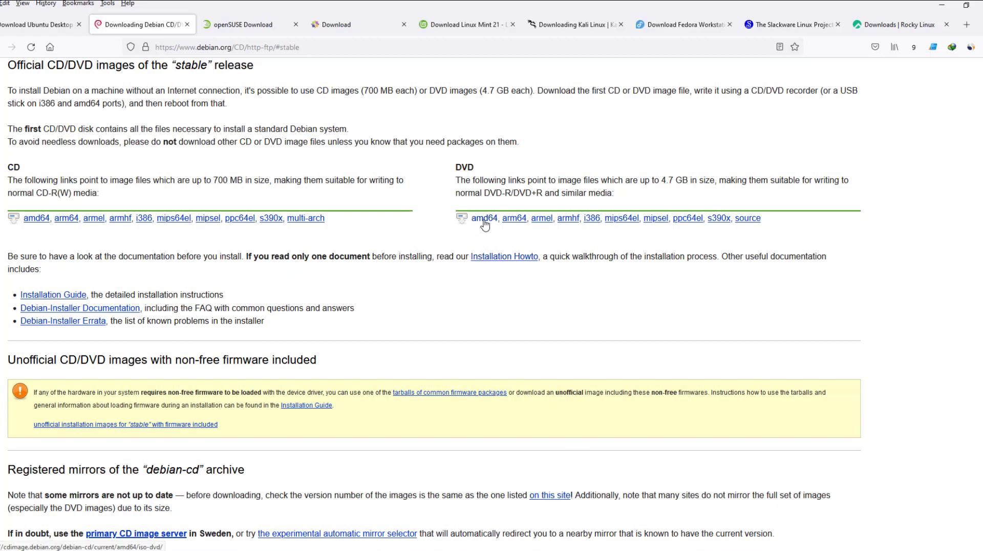
left_click(241, 33)
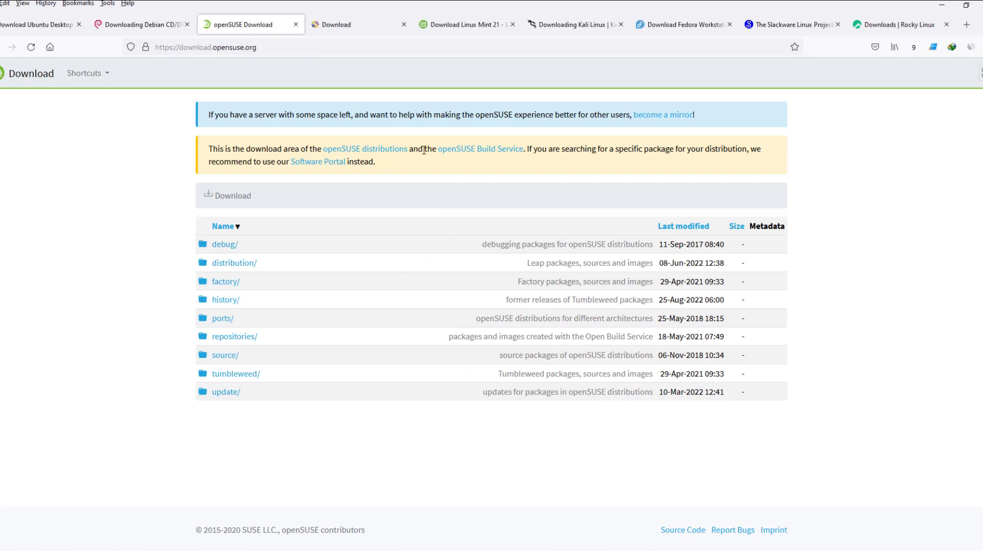
left_click(351, 23)
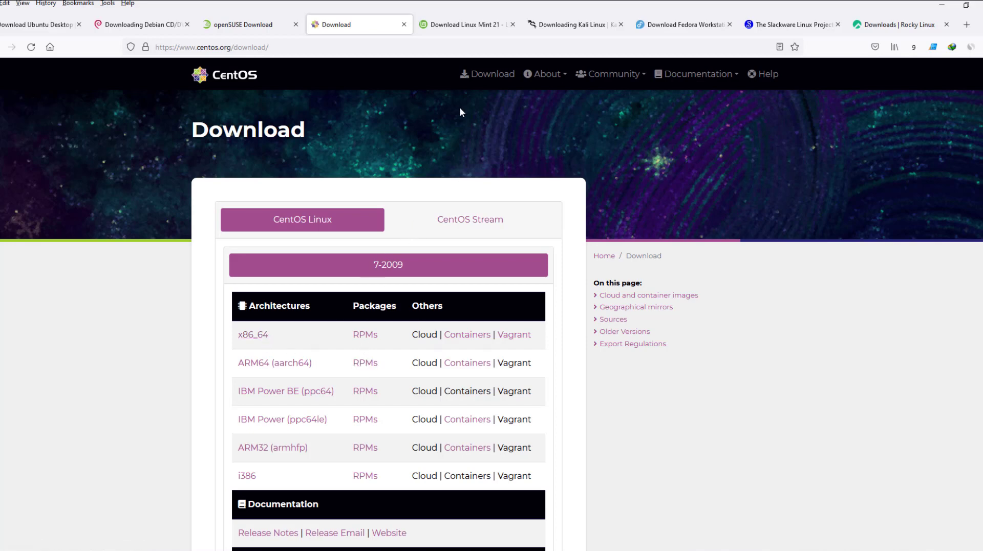
left_click(461, 33)
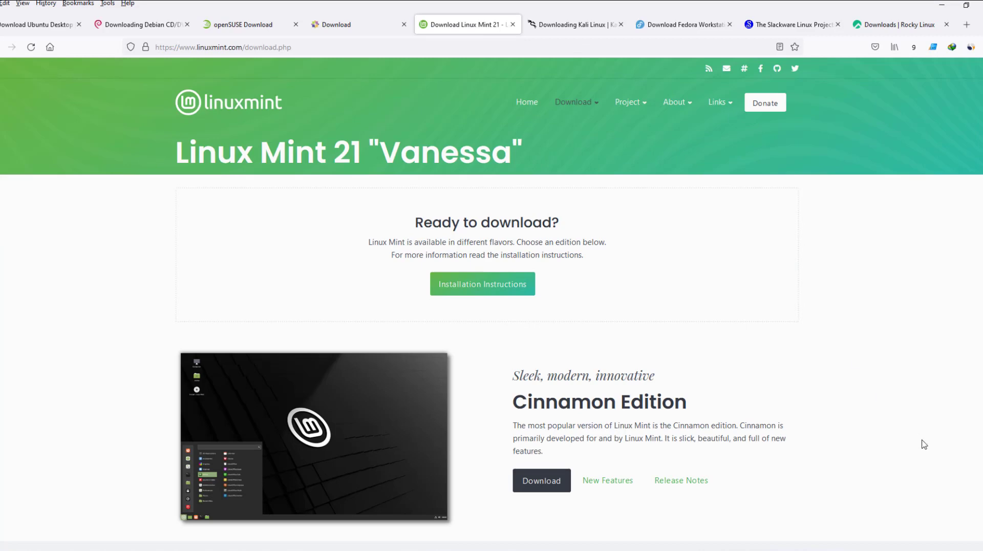
Go to Kali Linux's download docs and scroll to the 64-bit images with SHA256sum
scroll(680, 342, "down", 4)
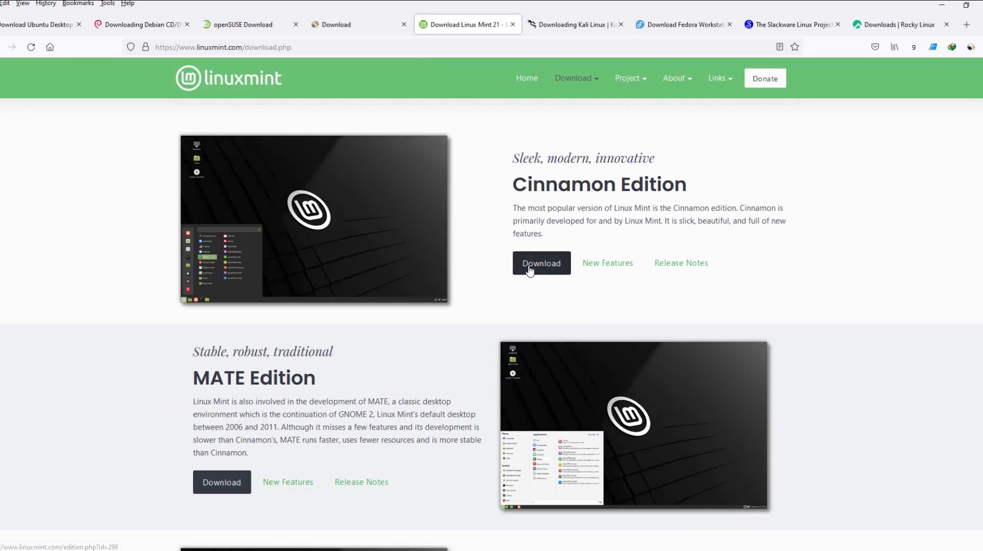
left_click(552, 28)
scroll(558, 360, "down", 20)
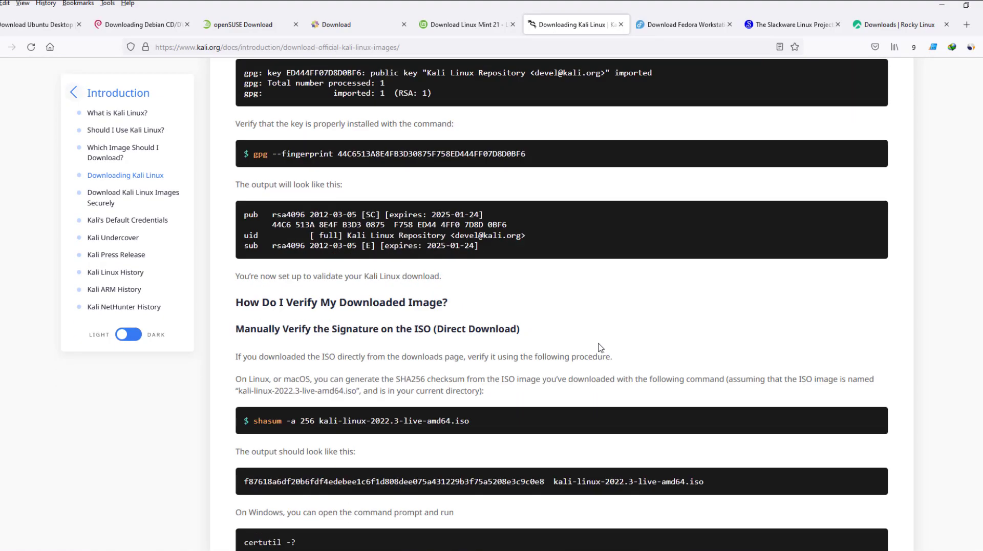
scroll(577, 199, "up", 4)
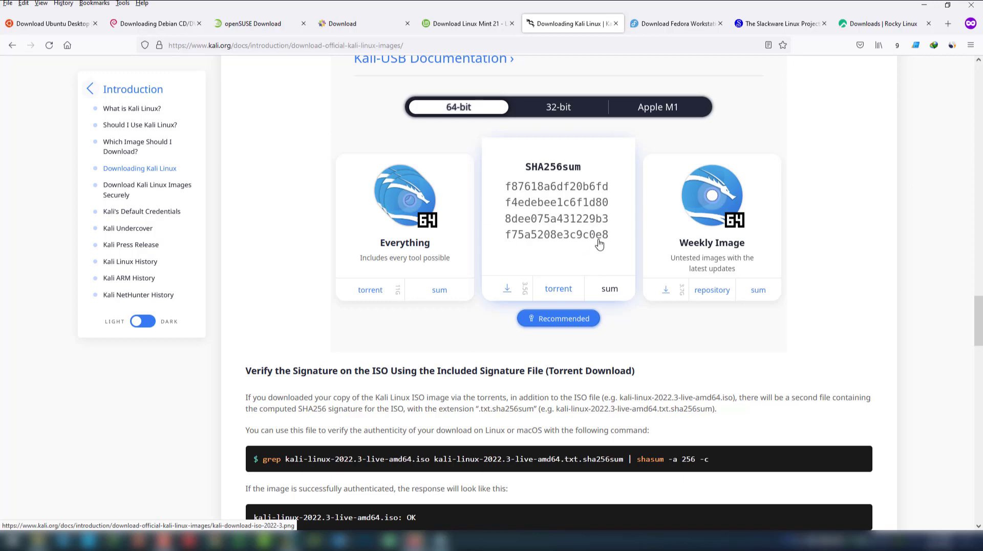
On the Fedora Workstation page, highlight 'Live' and 'x86_64' in the Fedora 36 x86_64 Live ISO entry
key("ctrl+Tab")
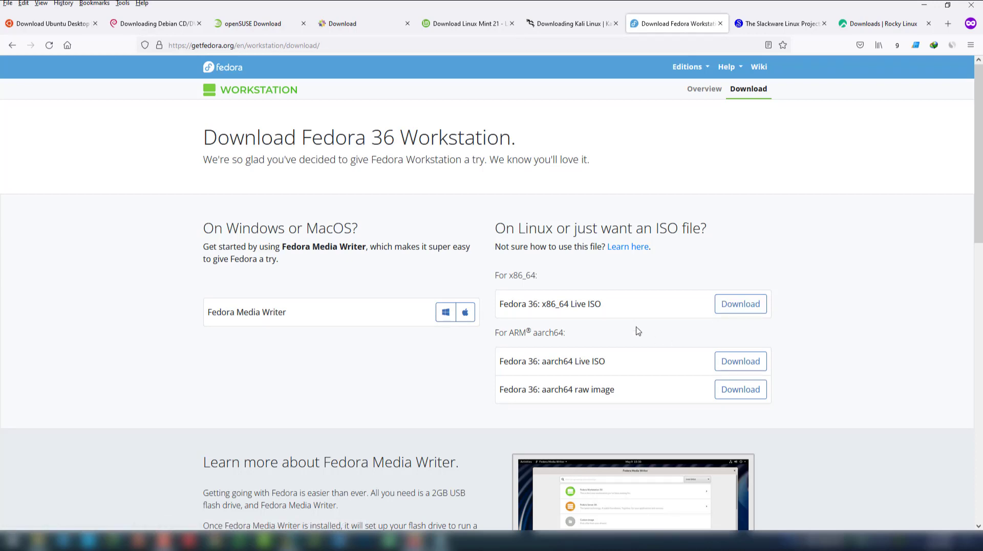
double_click(586, 304)
left_click(839, 328)
left_click_drag(572, 304, 594, 304)
left_click(539, 229)
double_click(553, 304)
left_click(560, 230)
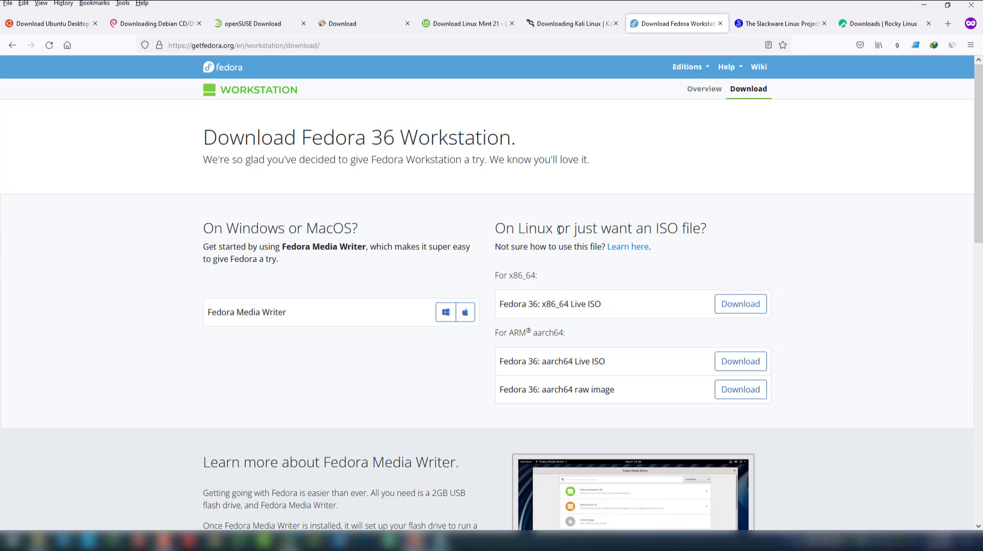
double_click(575, 303)
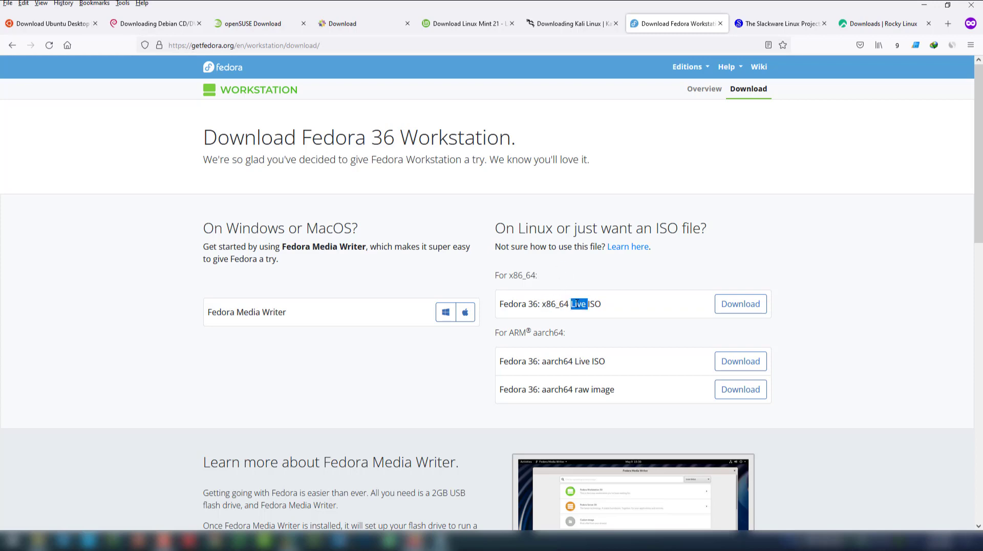
double_click(529, 227)
left_click(551, 244)
double_click(580, 305)
left_click_drag(601, 304, 503, 303)
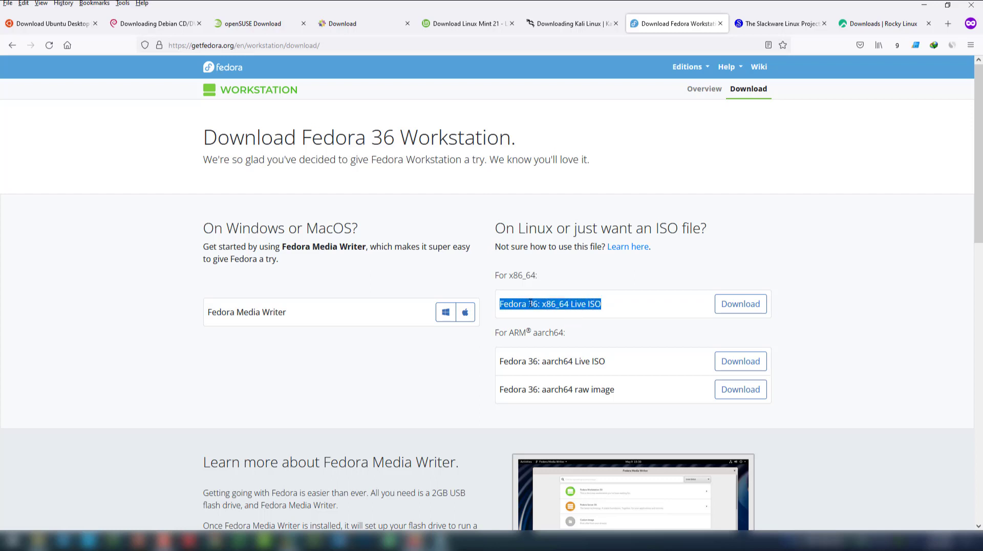
double_click(580, 305)
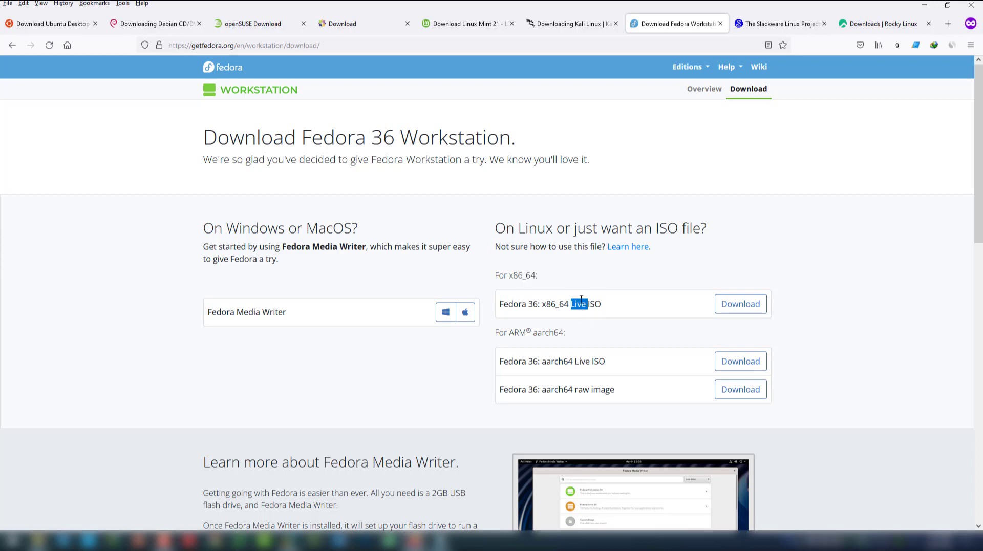
Highlight the 'On Linux or just want an ISO file?' heading and text below, then go to Slackware
left_click_drag(709, 233, 497, 221)
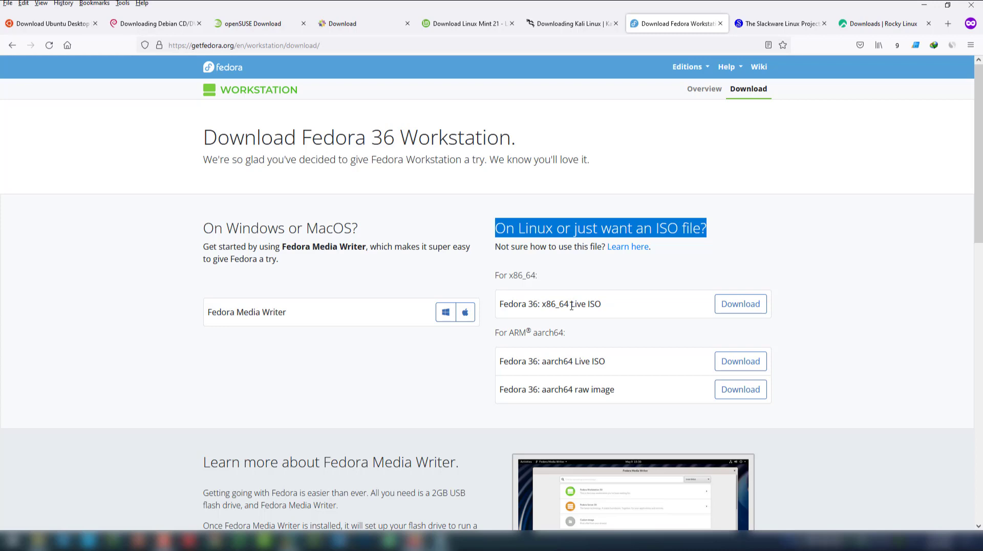
double_click(520, 245)
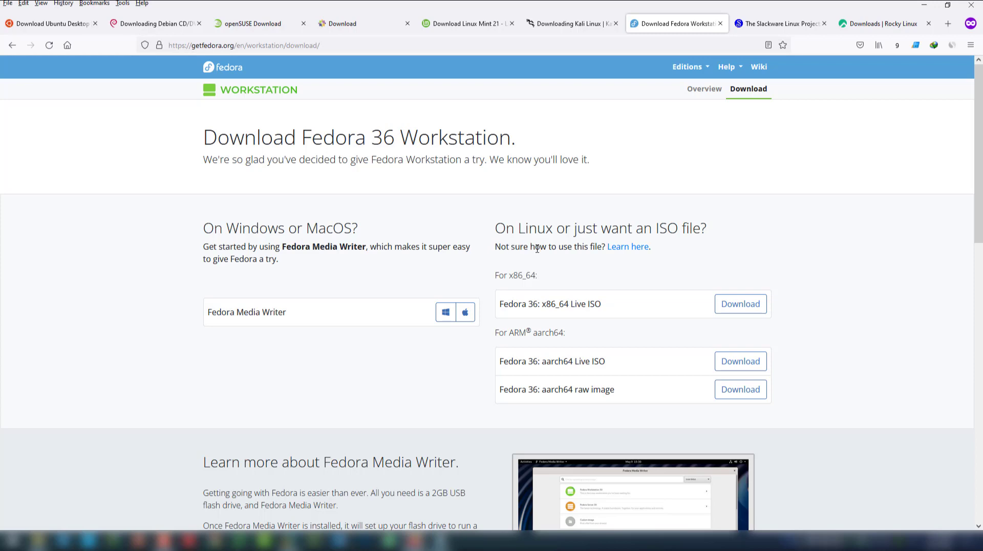
double_click(538, 247)
left_click(768, 24)
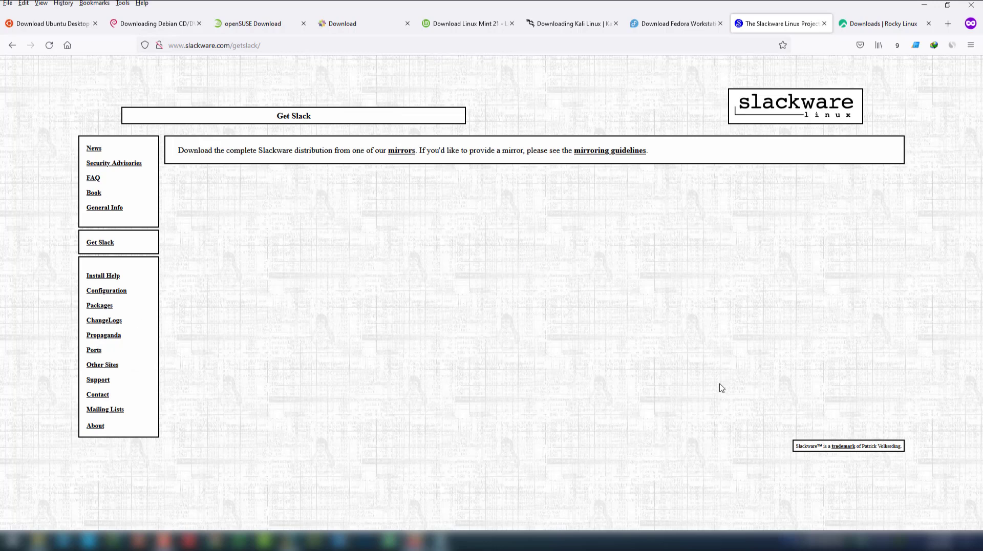
Visit the Slackware mirrors site, then go to the Rocky Linux downloads page
left_click(401, 150)
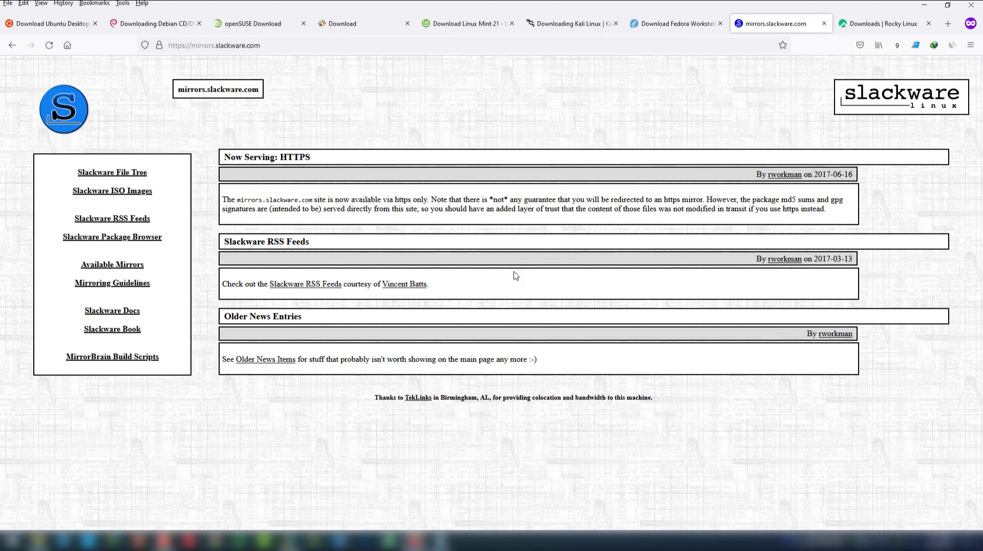
left_click(872, 26)
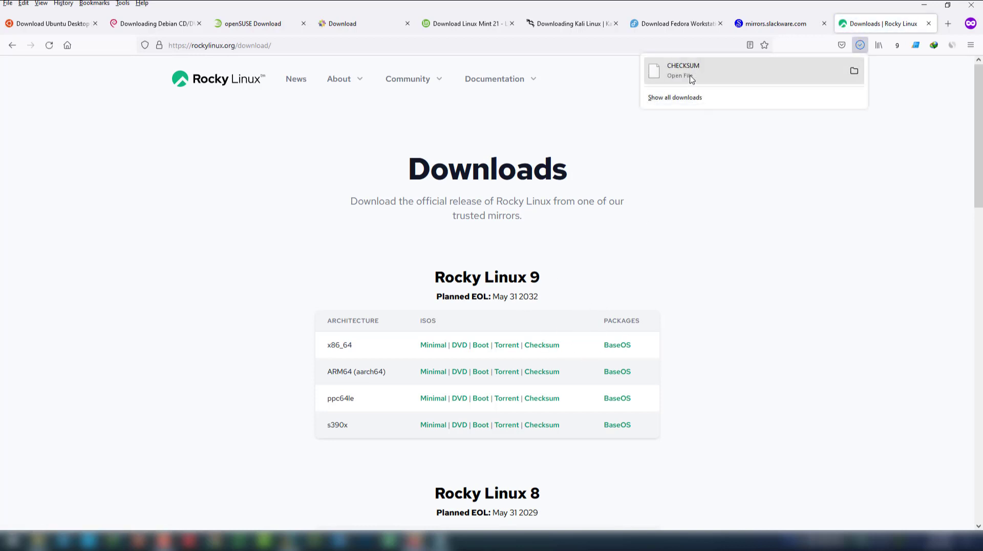
Look over the Rocky Linux 9 and 8 ISO tables, then bring the Linux folder window forward
left_click(773, 375)
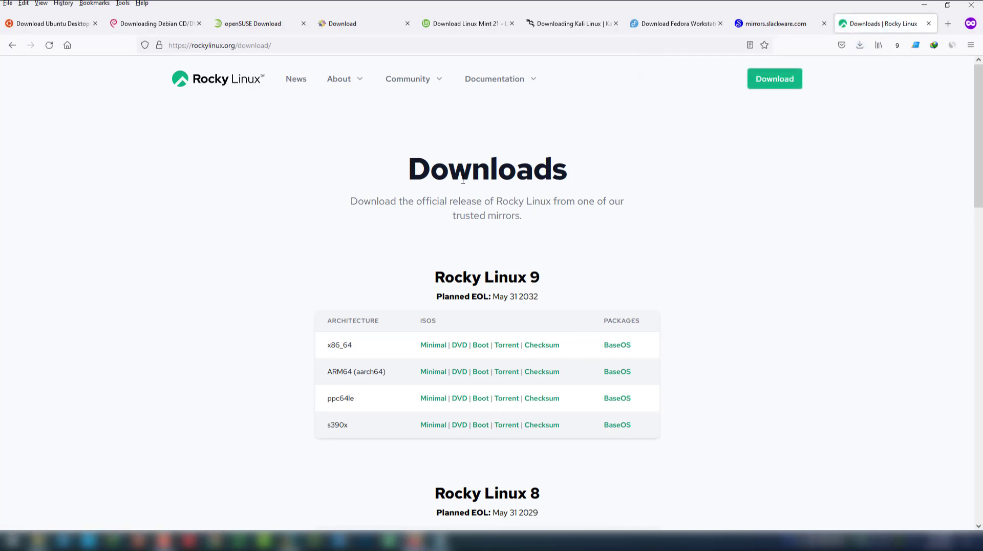
scroll(706, 454, "down", 2)
scroll(709, 420, "down", 3)
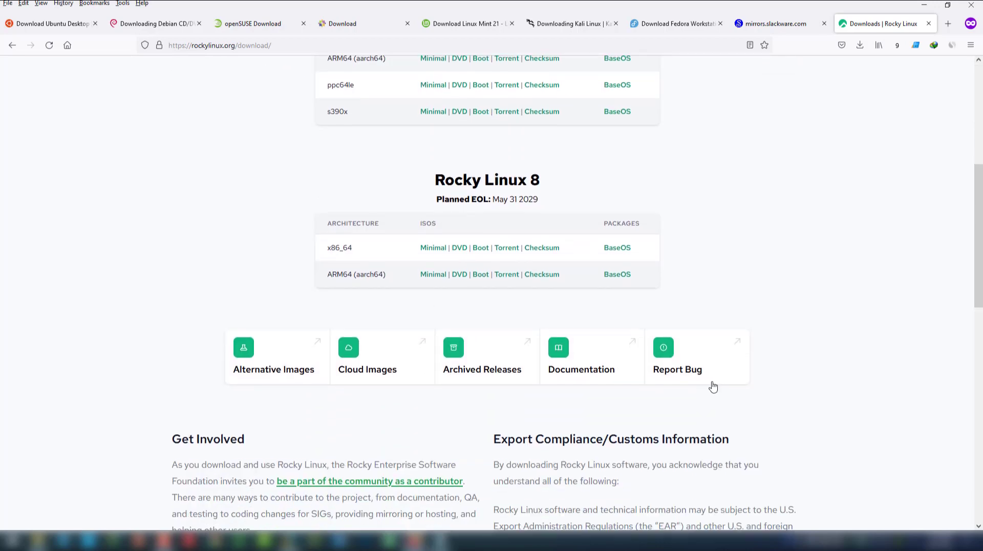
scroll(713, 385, "up", 2)
scroll(714, 385, "down", 1)
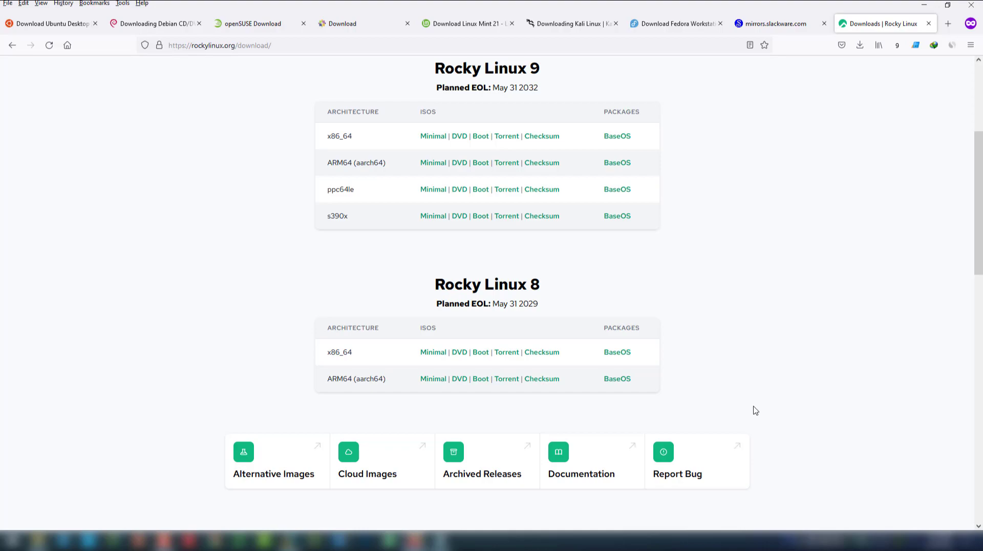
mouse_move(52, 540)
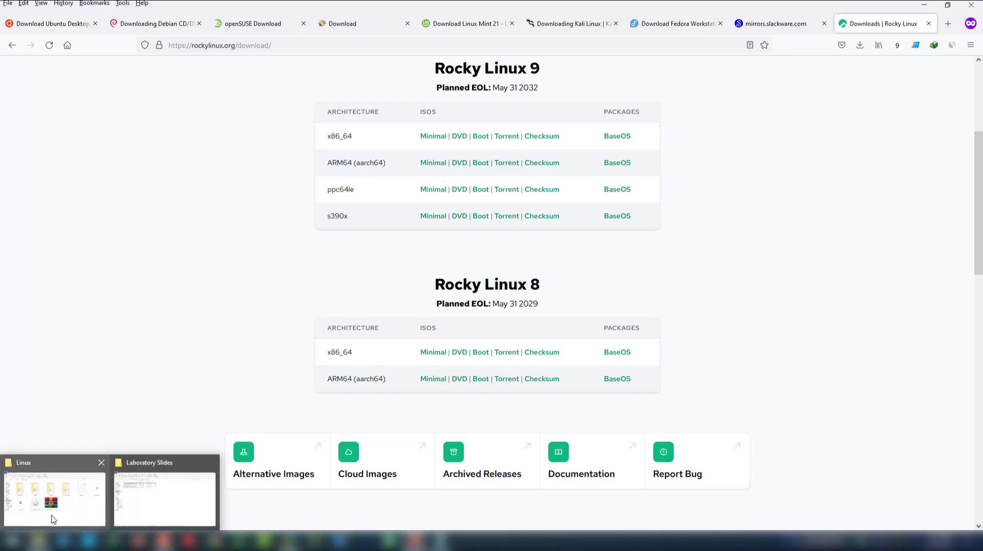
left_click(51, 481)
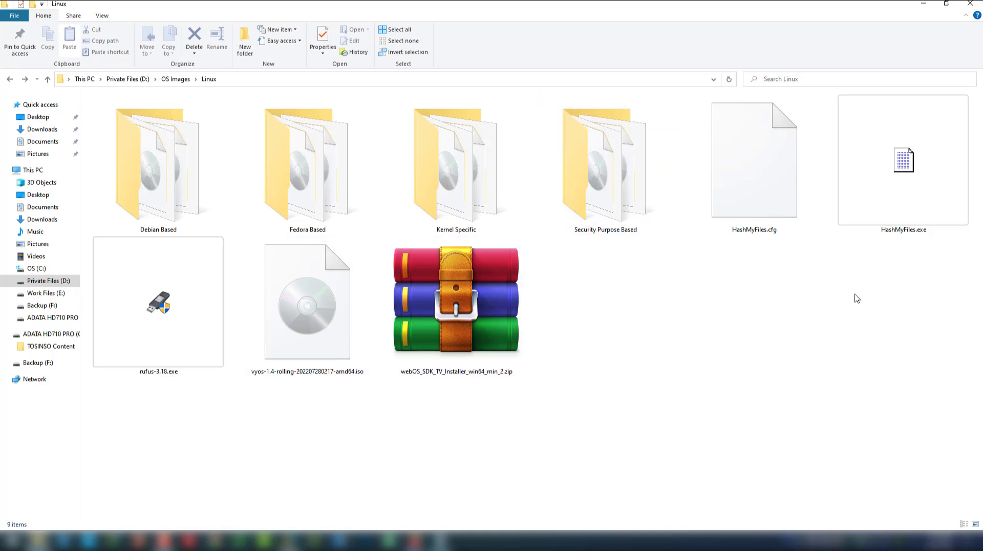
left_click(189, 341)
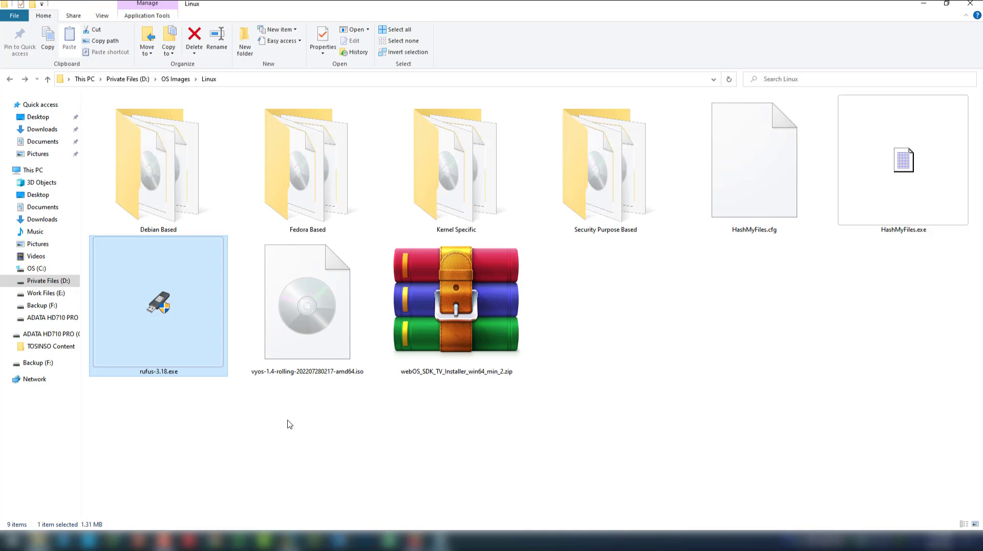
left_click(169, 210)
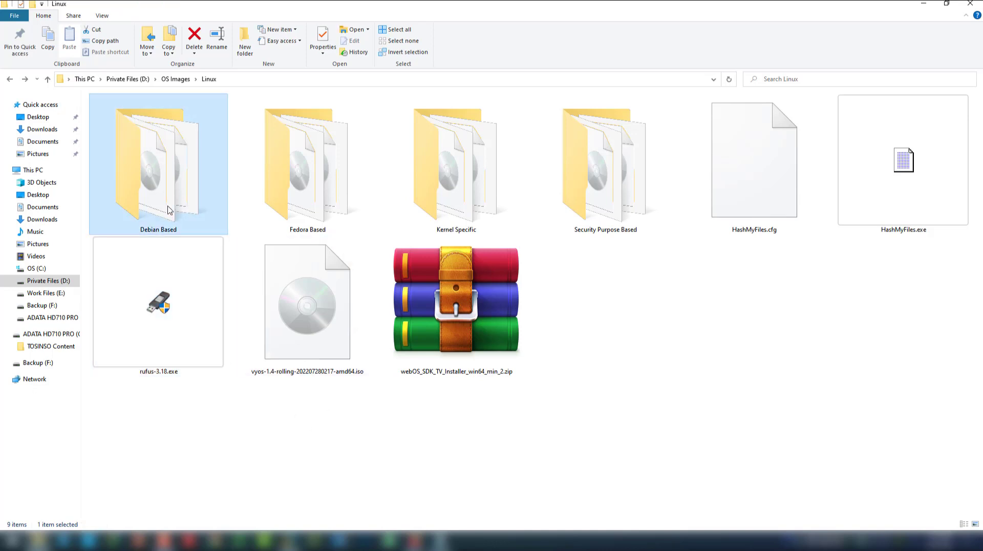
double_click(170, 210)
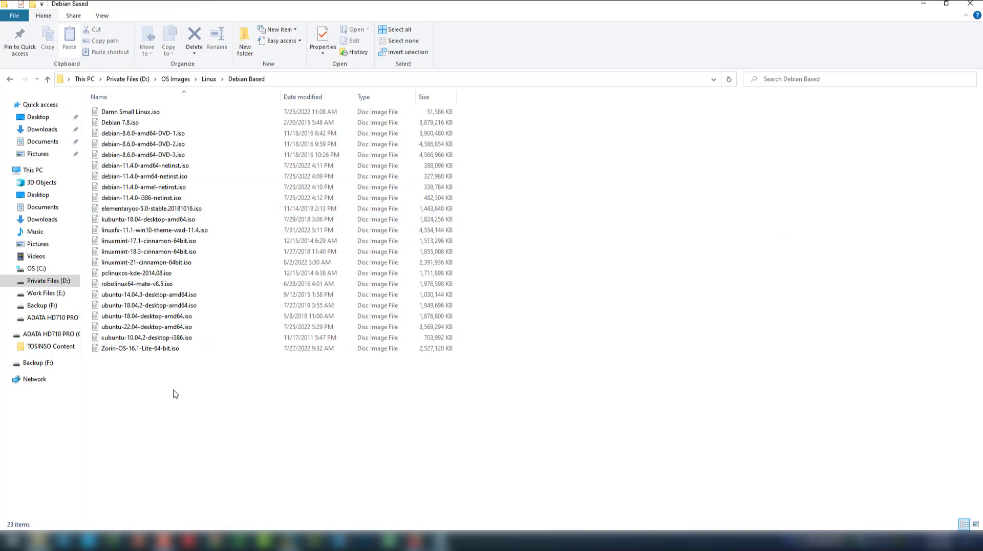
left_click(118, 348)
left_click(123, 262)
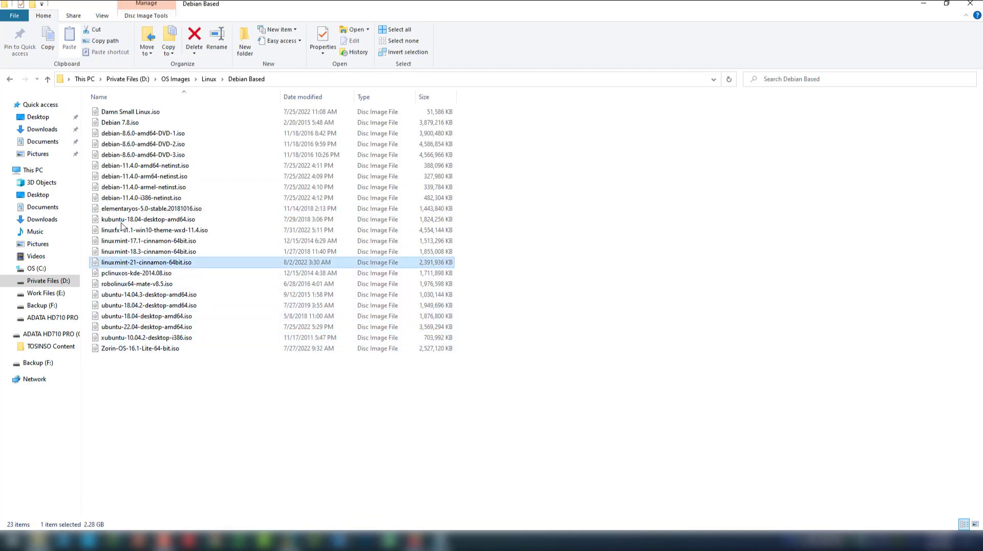
left_click(152, 187)
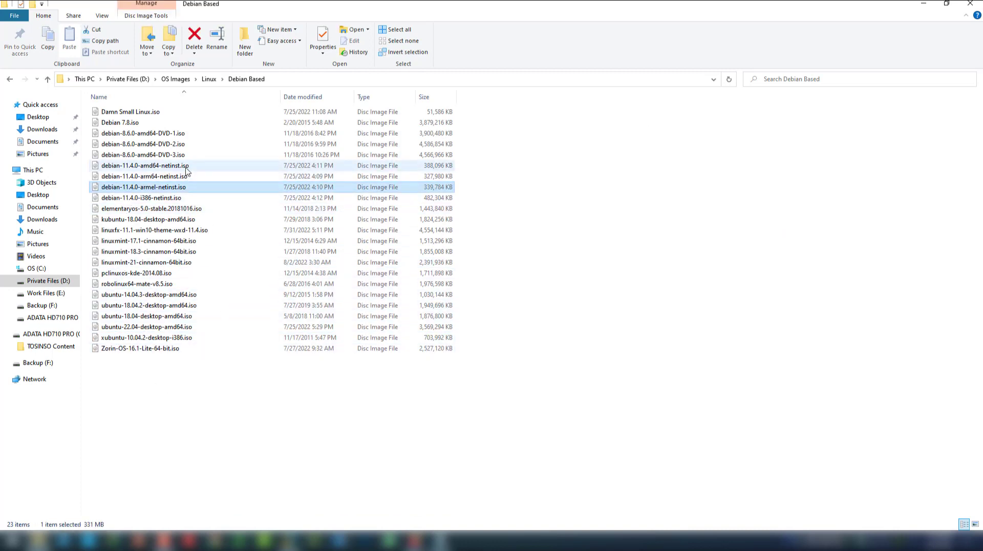
left_click(9, 79)
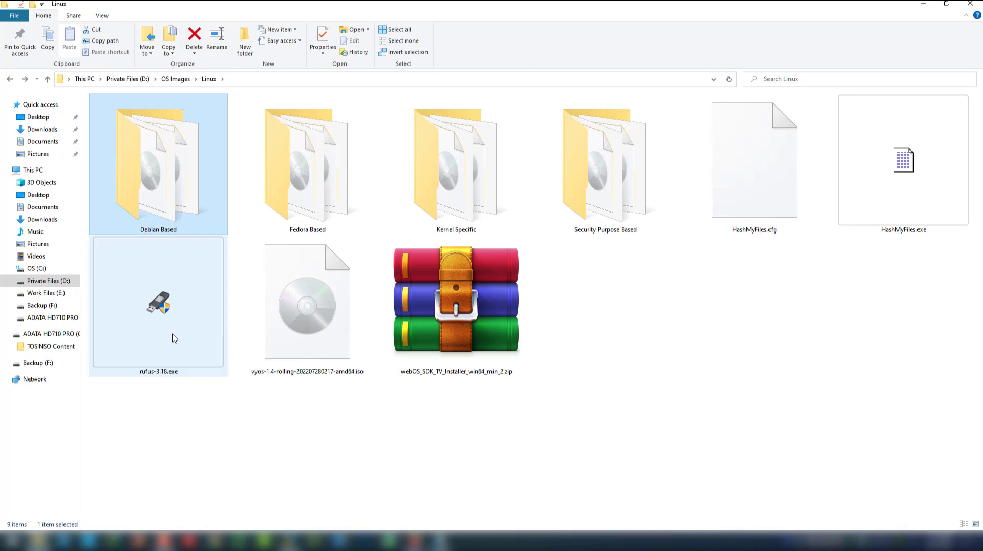
double_click(173, 338)
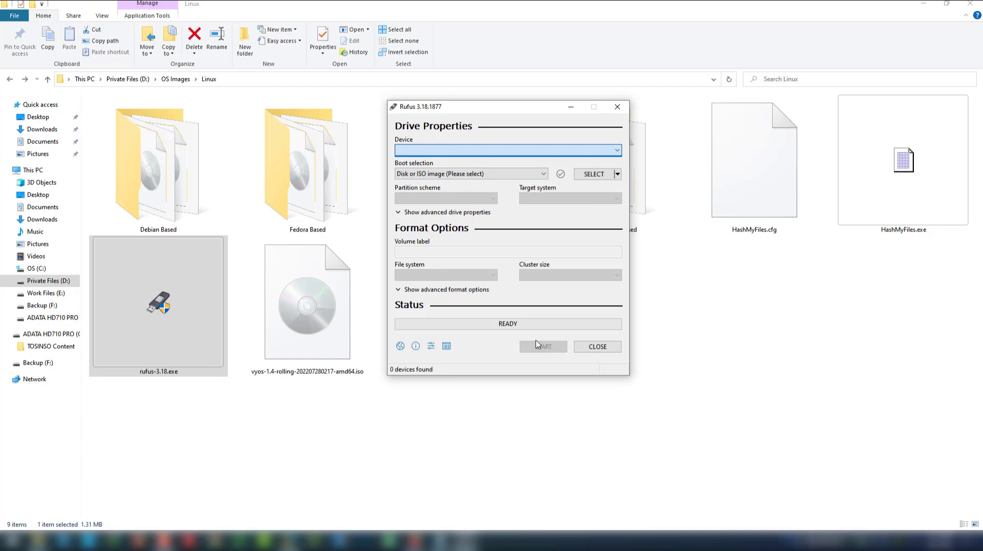
left_click(602, 349)
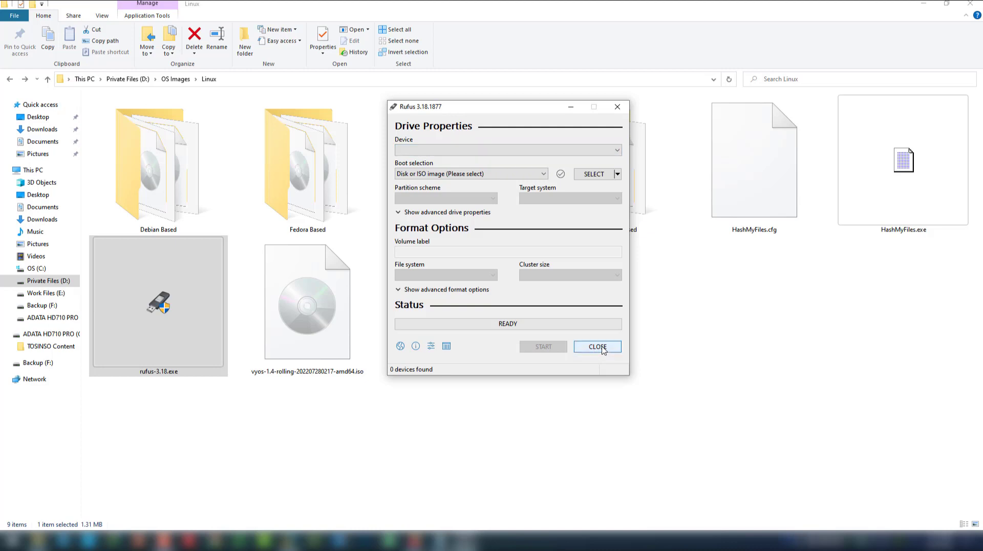
left_click(604, 351)
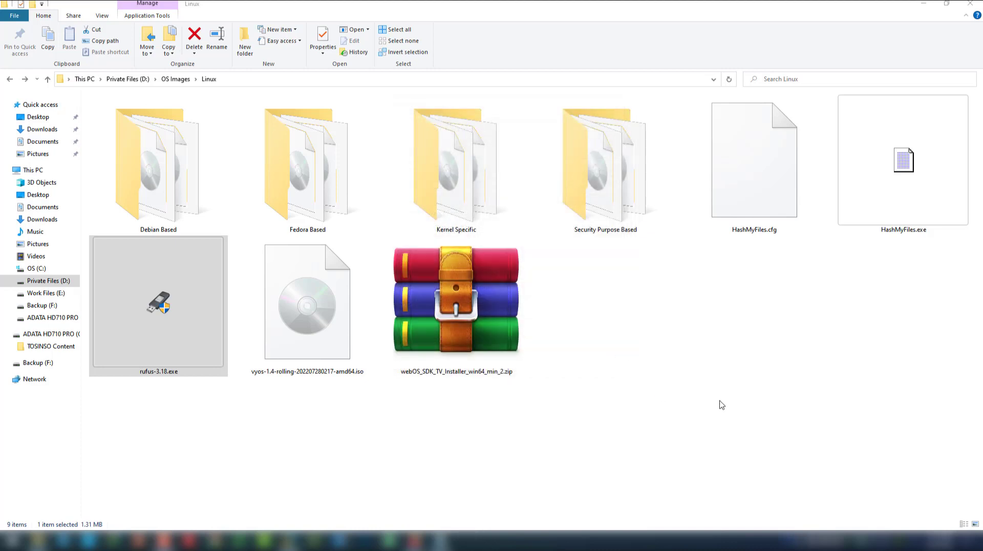
Launch HashMyFiles and add rufus-3.18.exe to compute its hashes
double_click(901, 202)
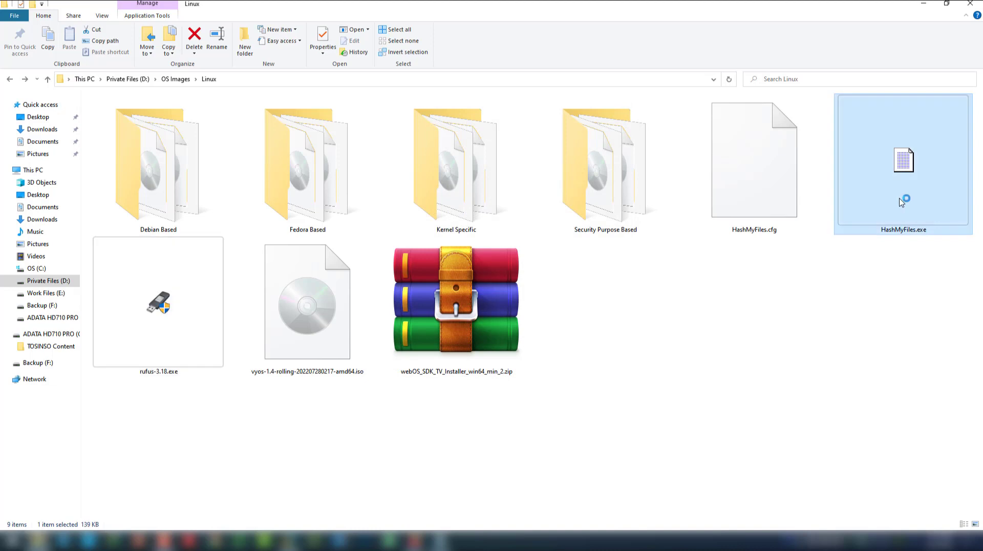
left_click_drag(191, 131, 295, 142)
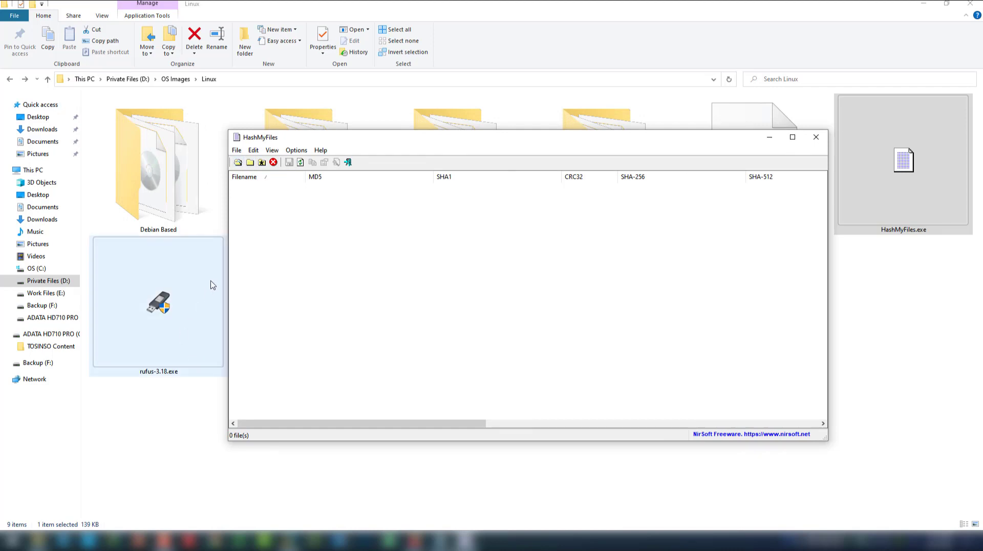
left_click_drag(173, 314, 392, 318)
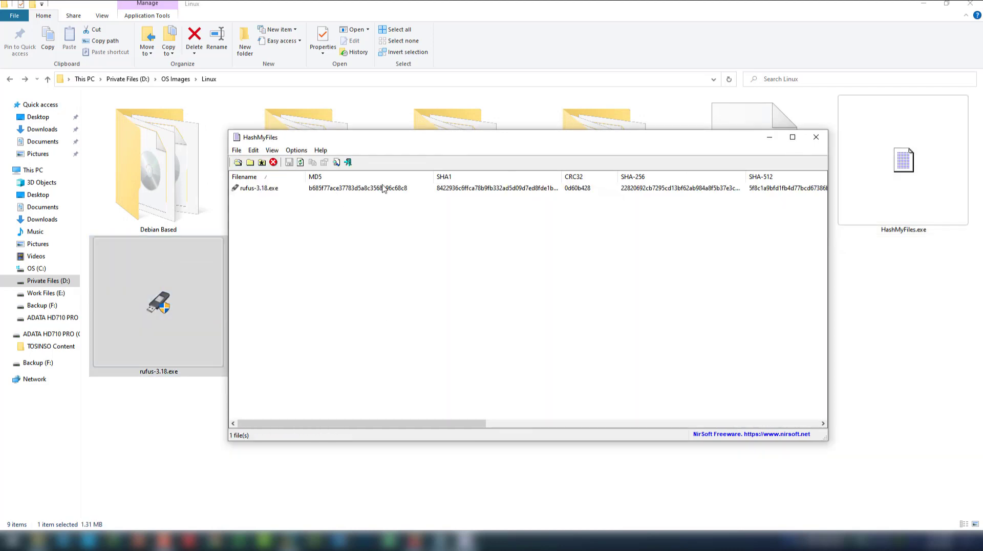
left_click_drag(465, 422, 599, 418)
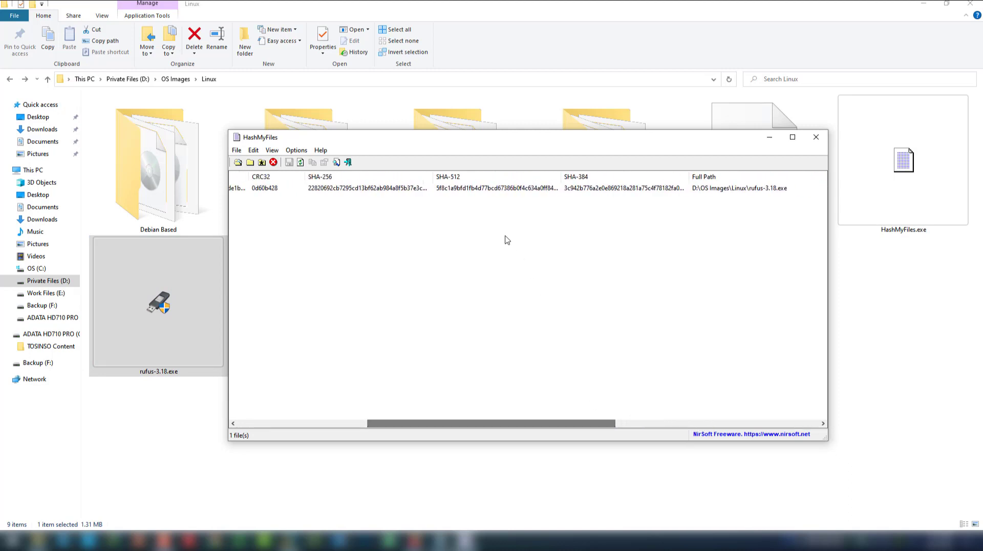
Widen the SHA-256 column to show rufus-3.18.exe's full hash, then close HashMyFiles
left_click(359, 190)
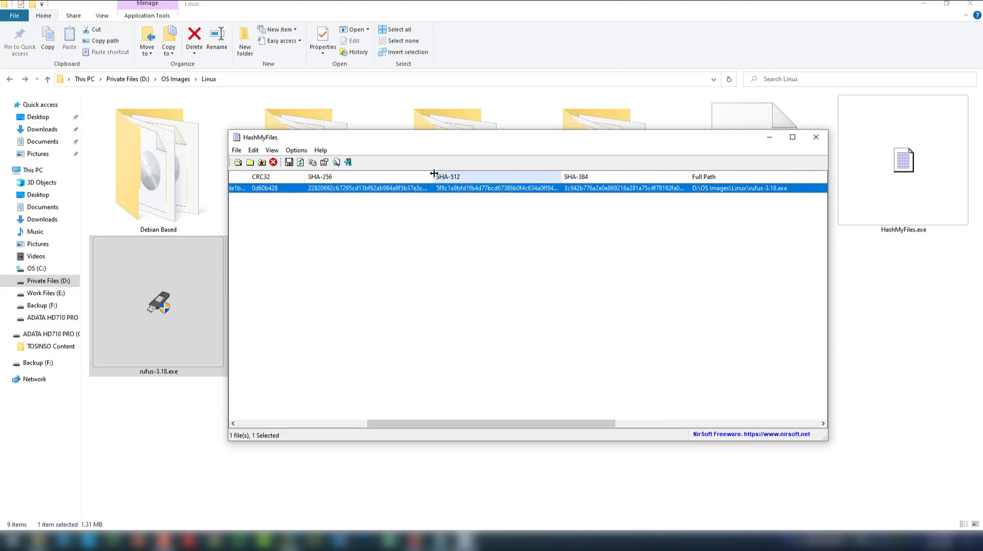
left_click_drag(433, 176, 510, 177)
left_click_drag(507, 177, 580, 176)
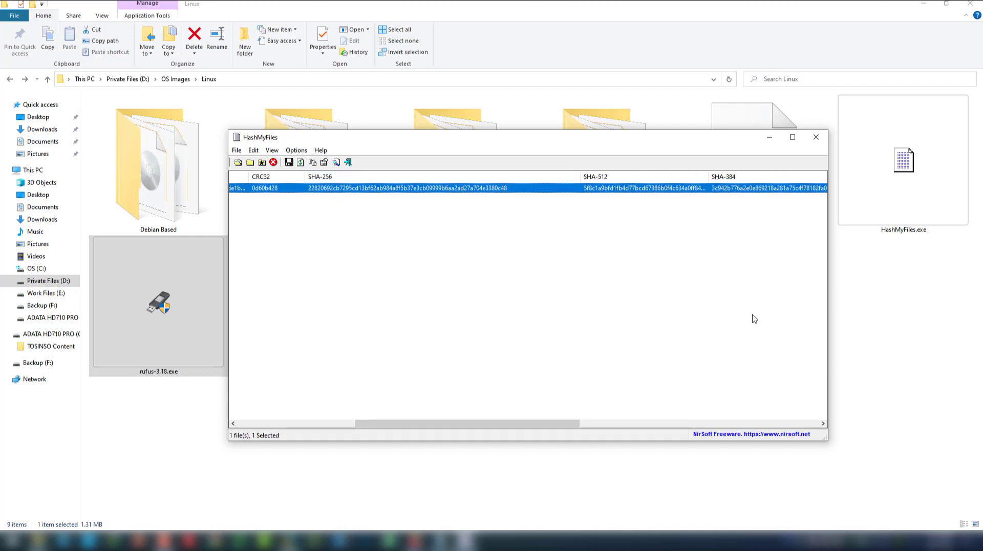
left_click(816, 138)
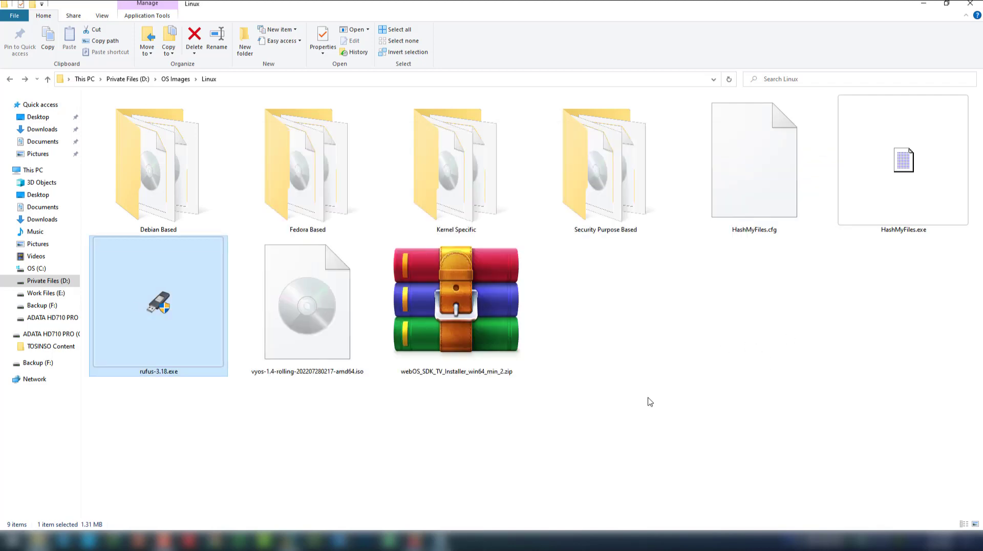
Browse the Fedora Based folder's ISO files and return to the Linux folder
double_click(314, 202)
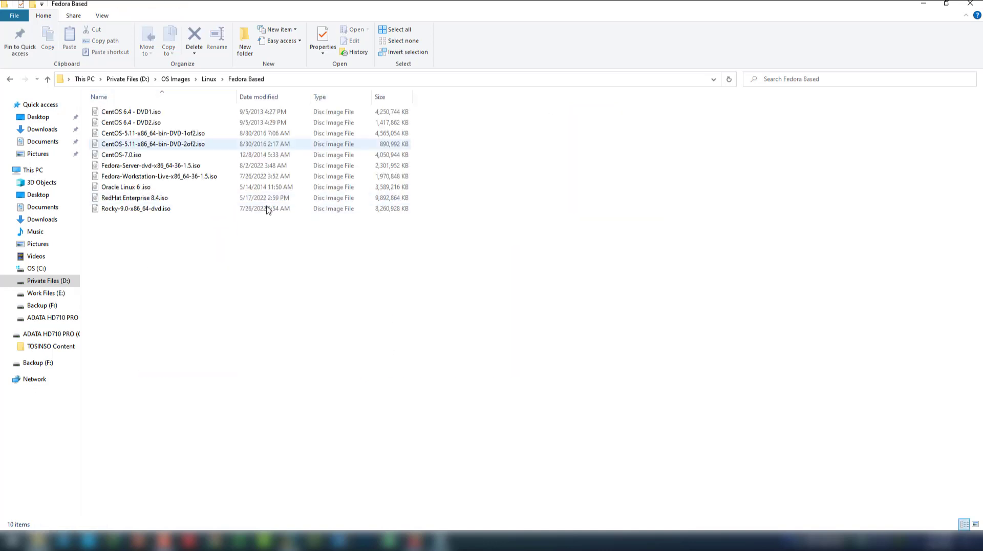
left_click_drag(181, 262, 141, 101)
left_click(240, 340)
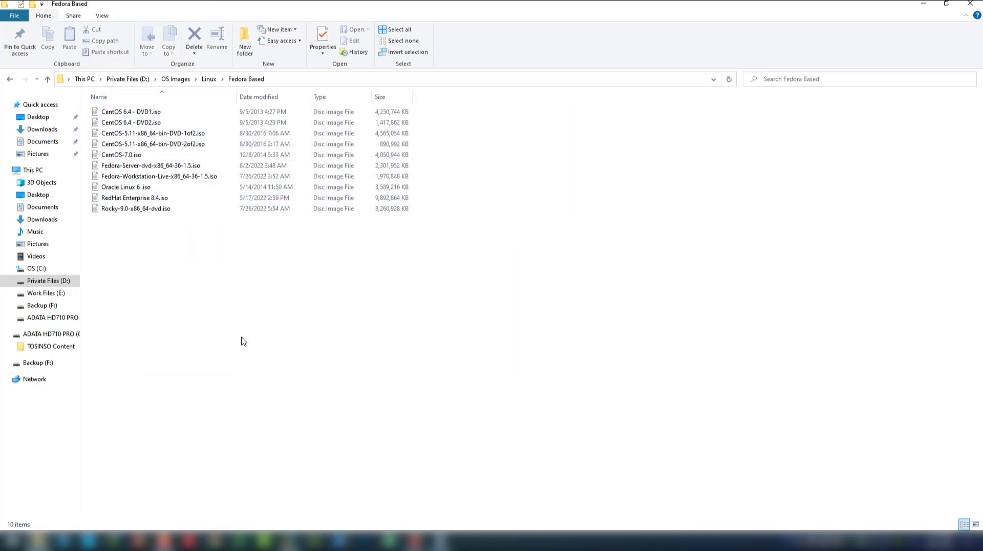
key("Menu")
key("alt+Left")
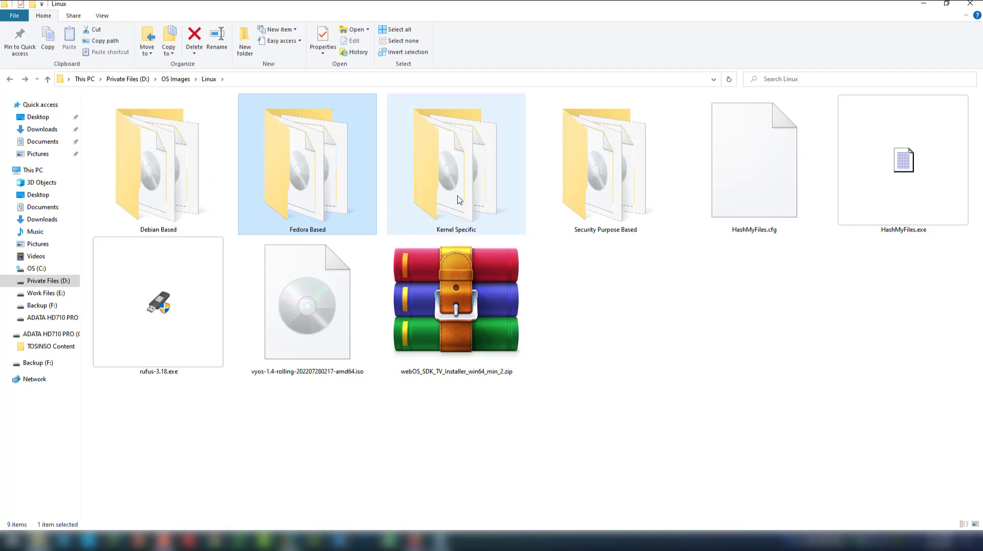
Browse the seven Kernel Specific ISOs, then open the Security Purpose Based folder
double_click(461, 207)
left_click_drag(193, 240, 139, 107)
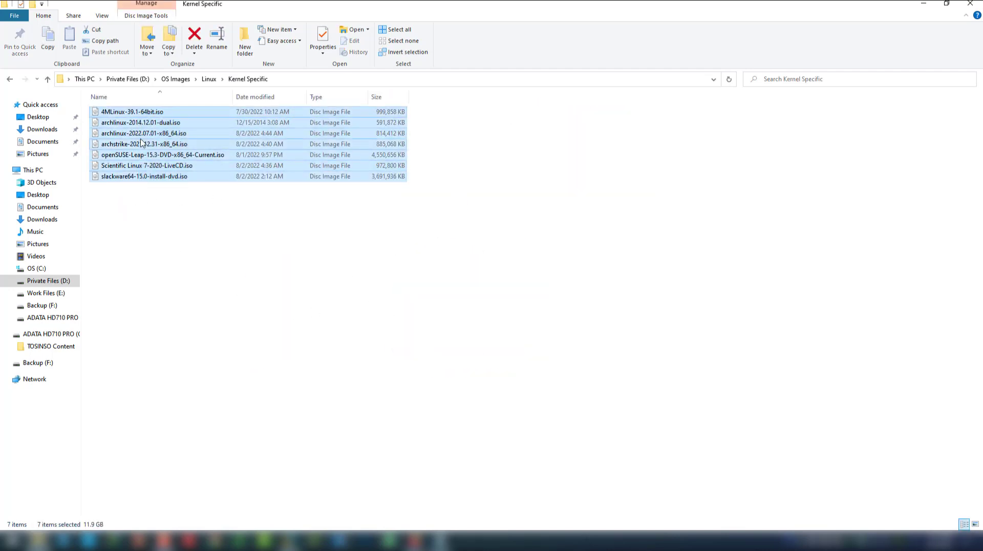
left_click(219, 329)
key("alt+Left")
double_click(599, 215)
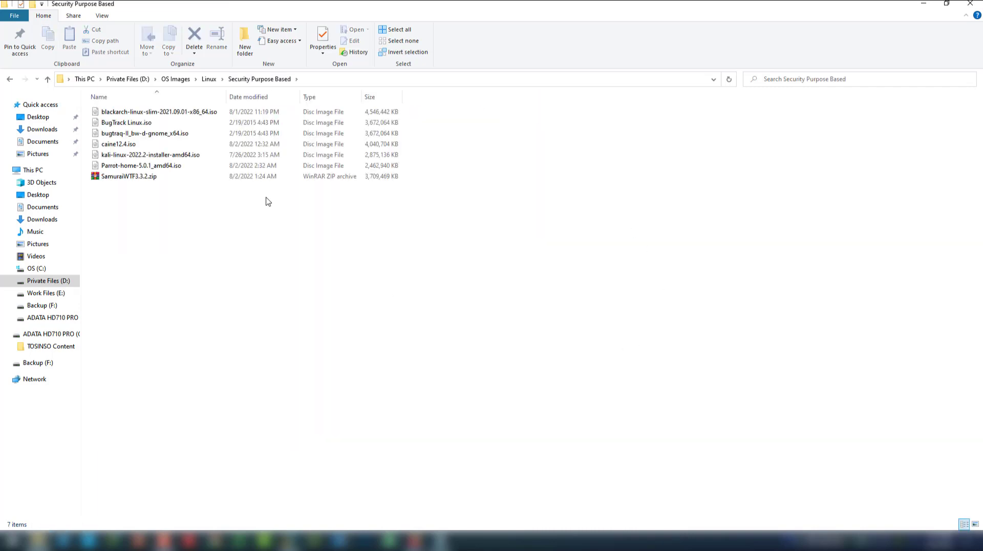
left_click_drag(190, 254, 142, 122)
left_click(257, 298)
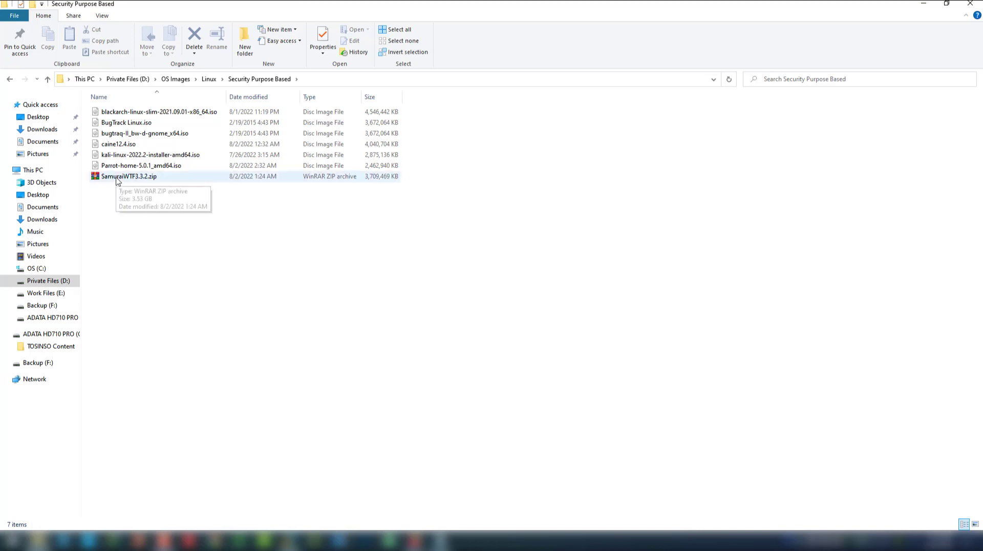
double_click(152, 179)
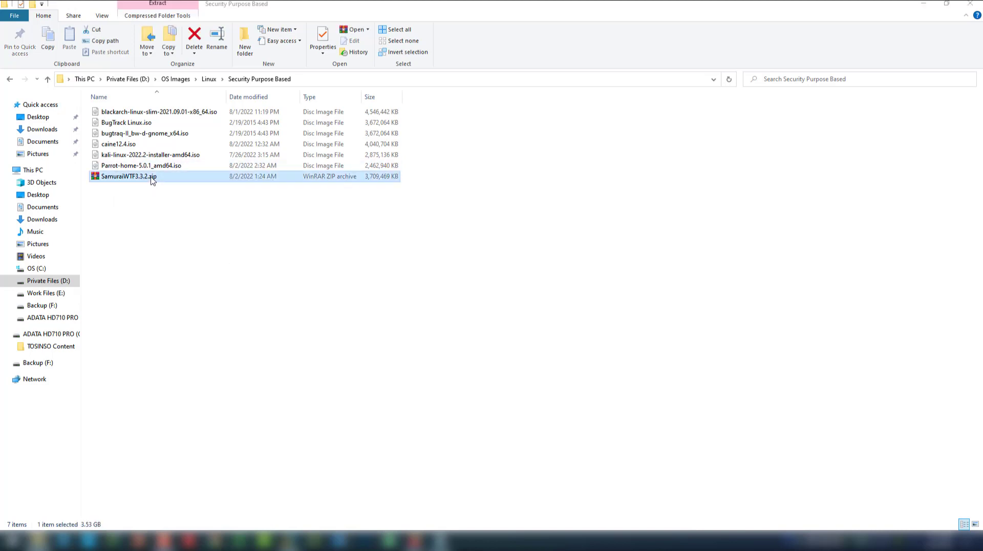
double_click(506, 178)
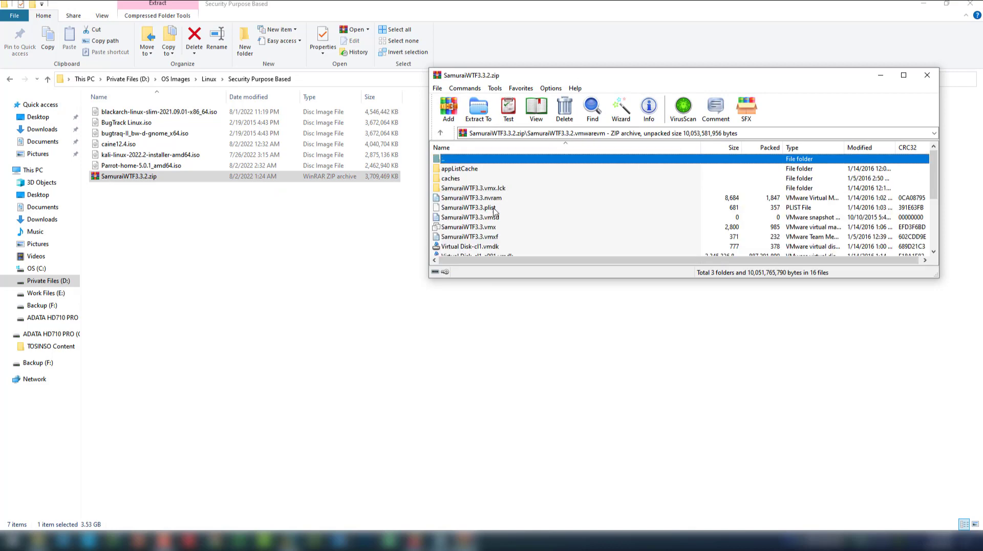
scroll(509, 245, "down", 3)
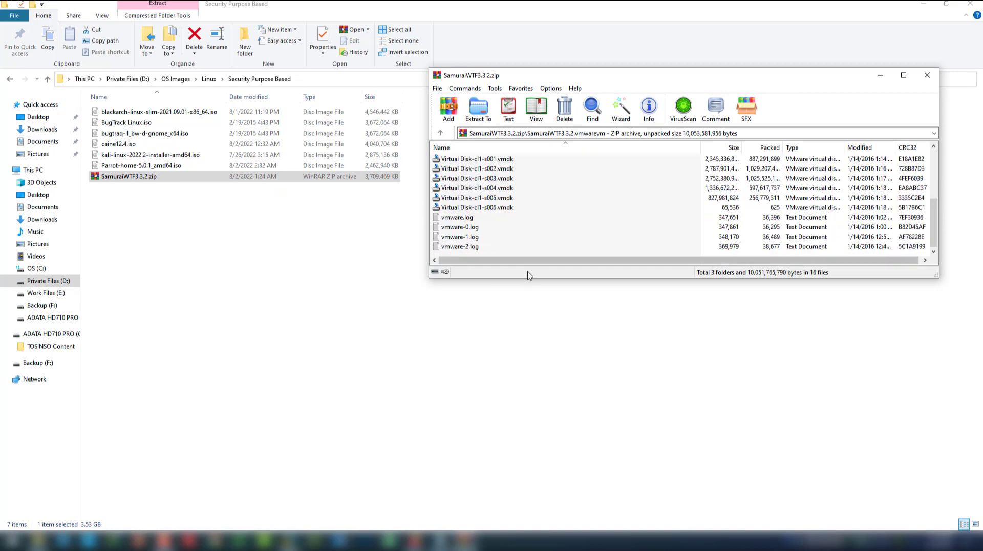
left_click_drag(533, 281, 534, 408)
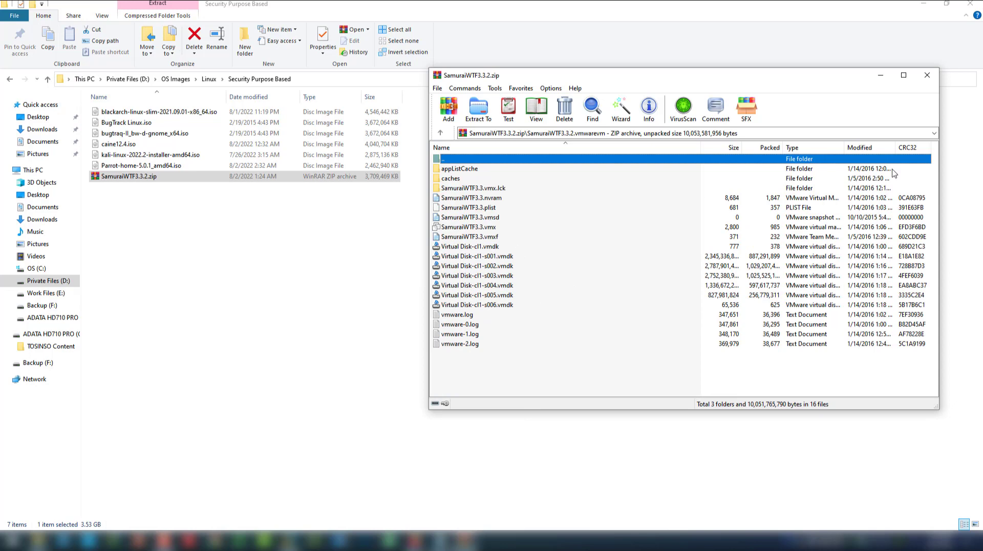
left_click(926, 75)
Go up to the Linux folder, then bring VMware Workstation's empty Library forward
left_click(419, 340)
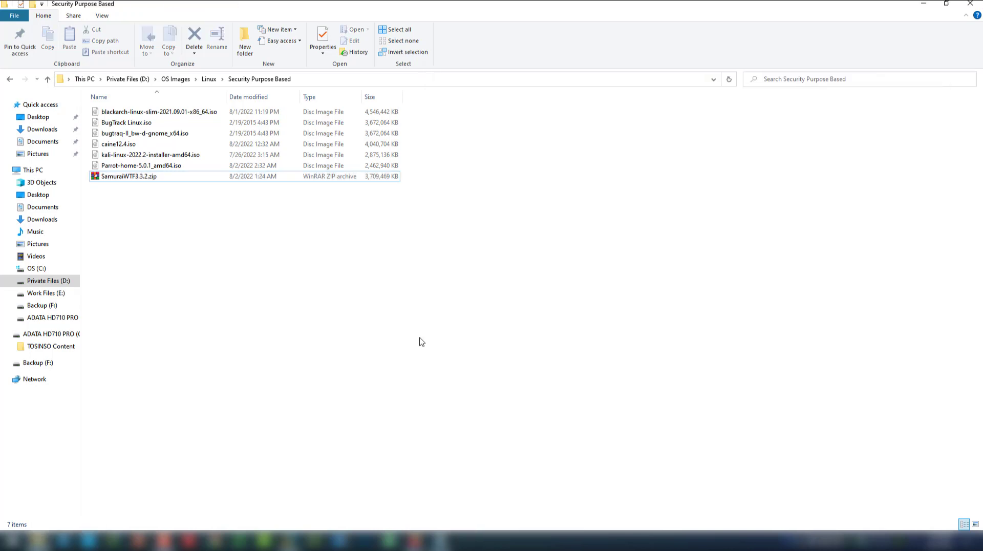
key("alt+Up")
left_click(630, 422)
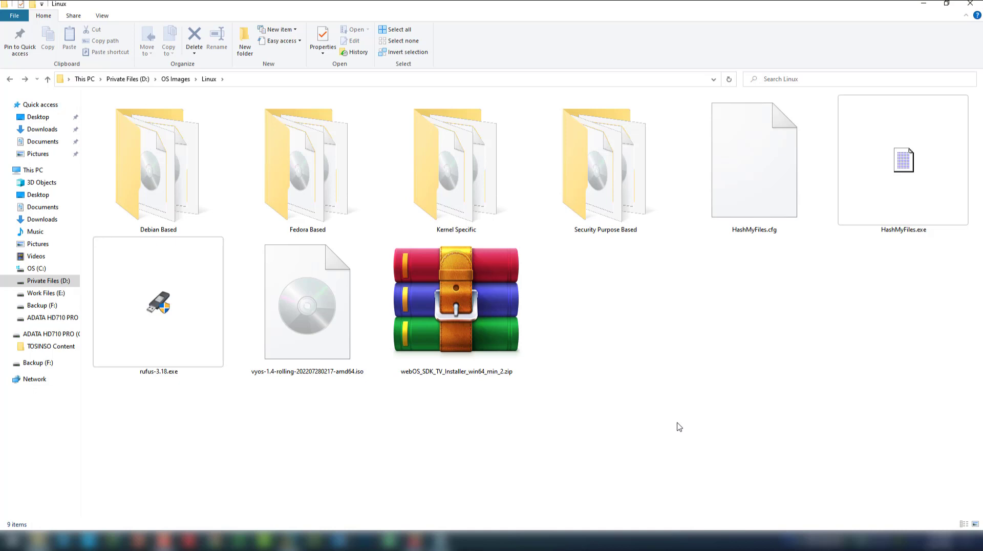
left_click(289, 540)
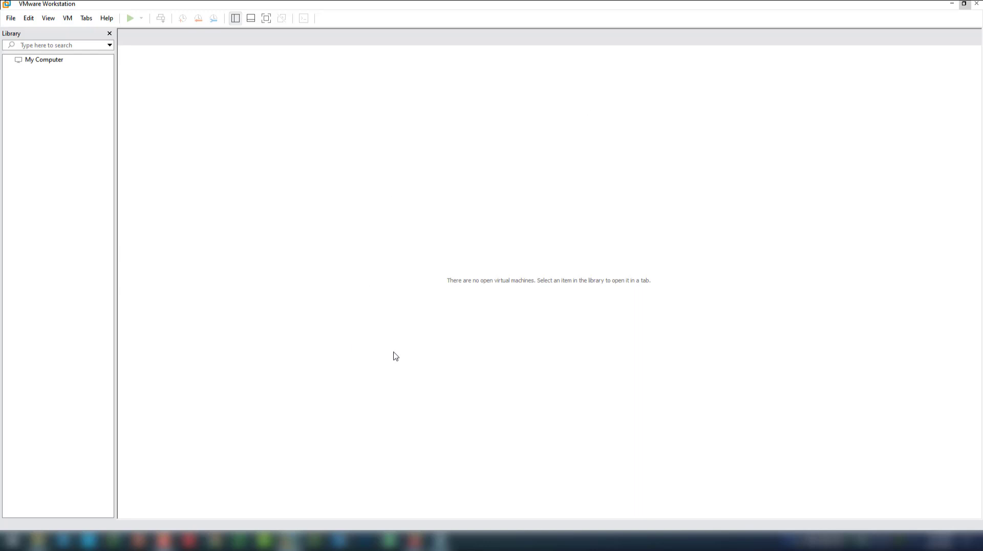
Start a Custom new virtual machine with 16.2.x compatibility, installing the OS later
left_click(11, 18)
left_click(22, 35)
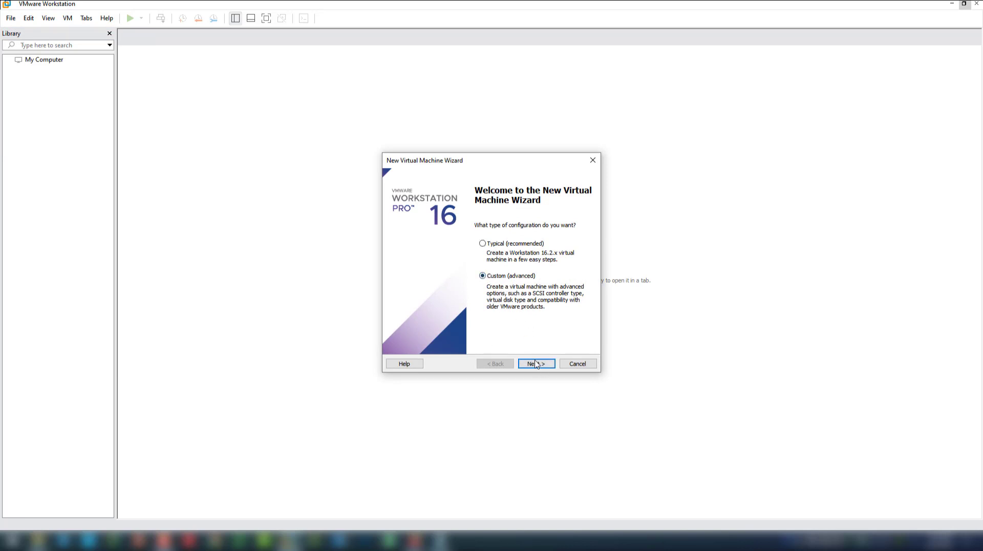
left_click(536, 364)
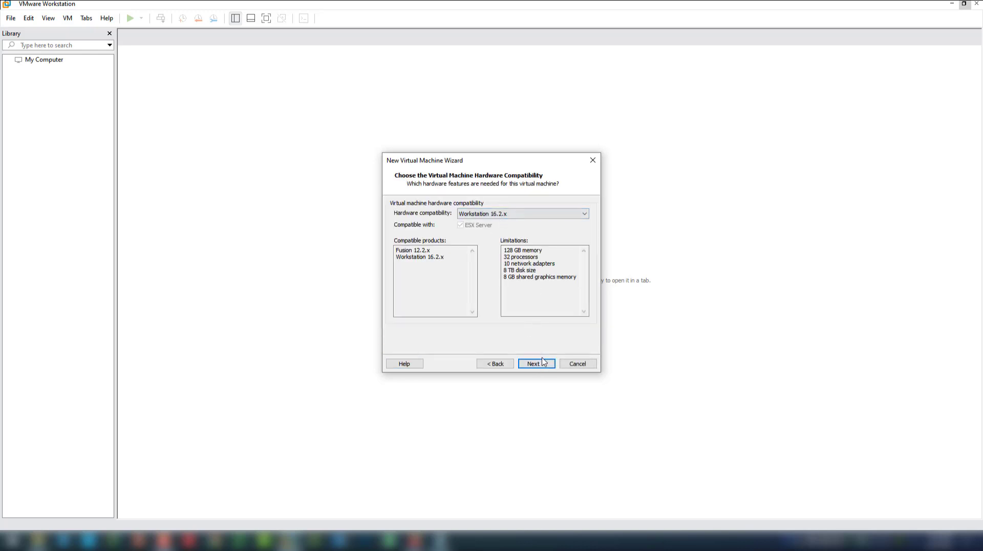
left_click(541, 364)
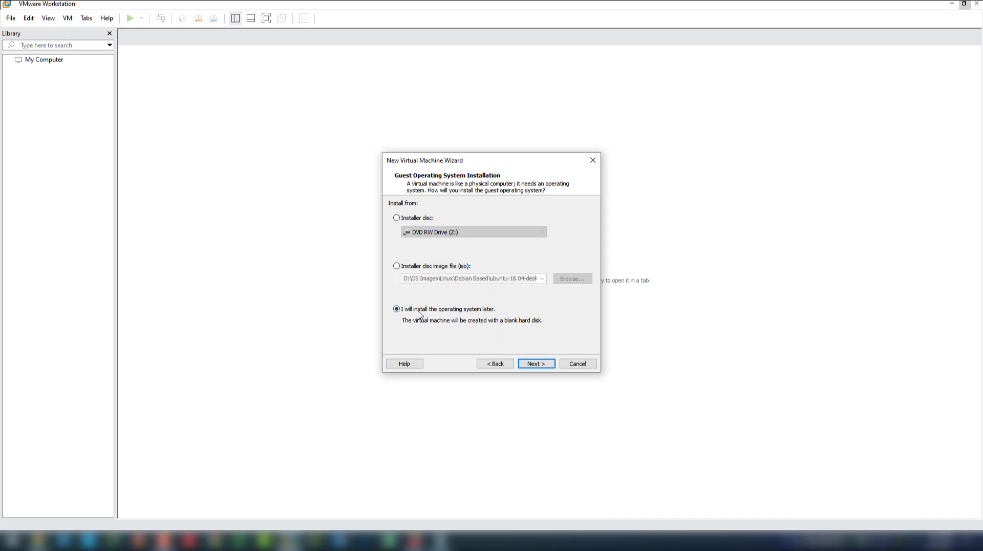
left_click(534, 365)
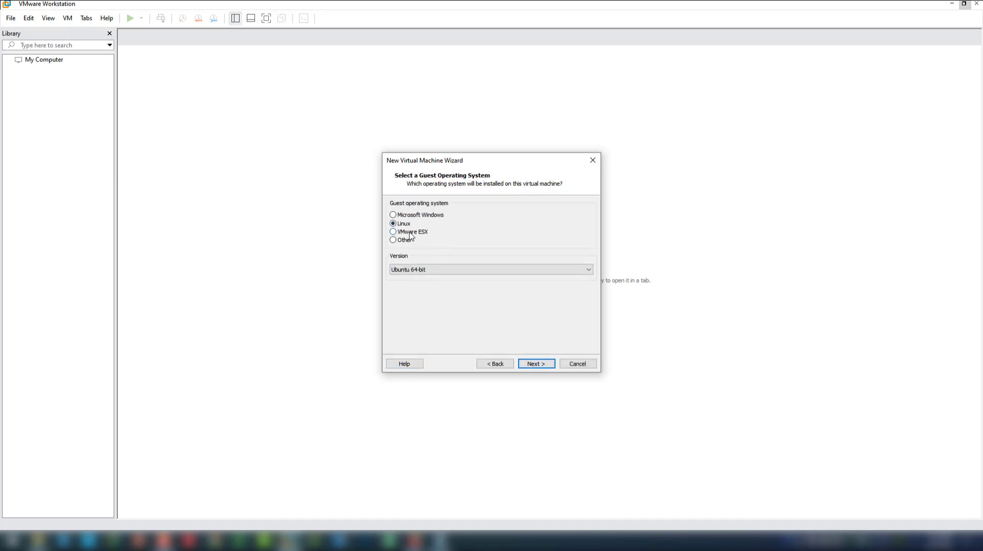
Choose Linux, Ubuntu 64-bit as the guest operating system
left_click(432, 272)
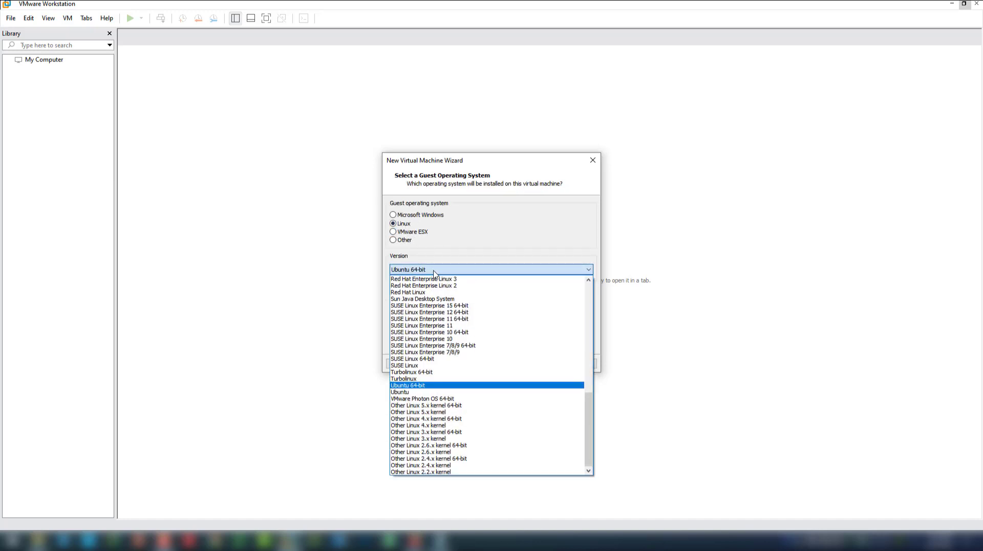
left_click_drag(590, 443, 587, 465)
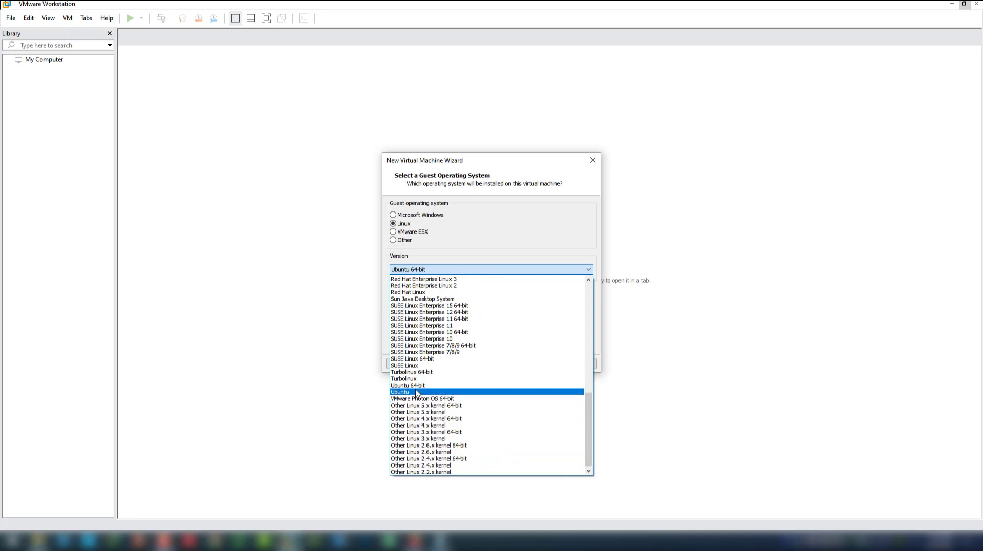
left_click(467, 385)
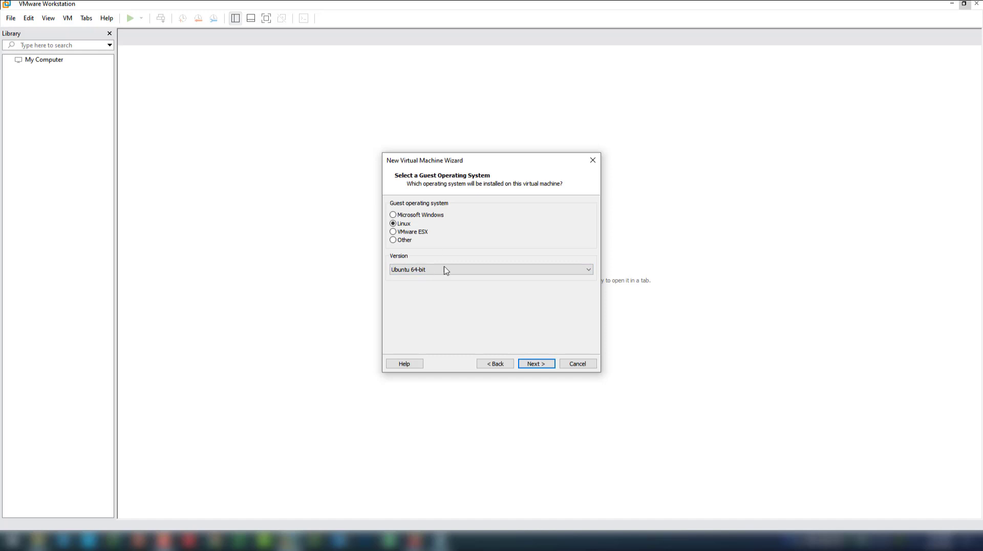
left_click(535, 363)
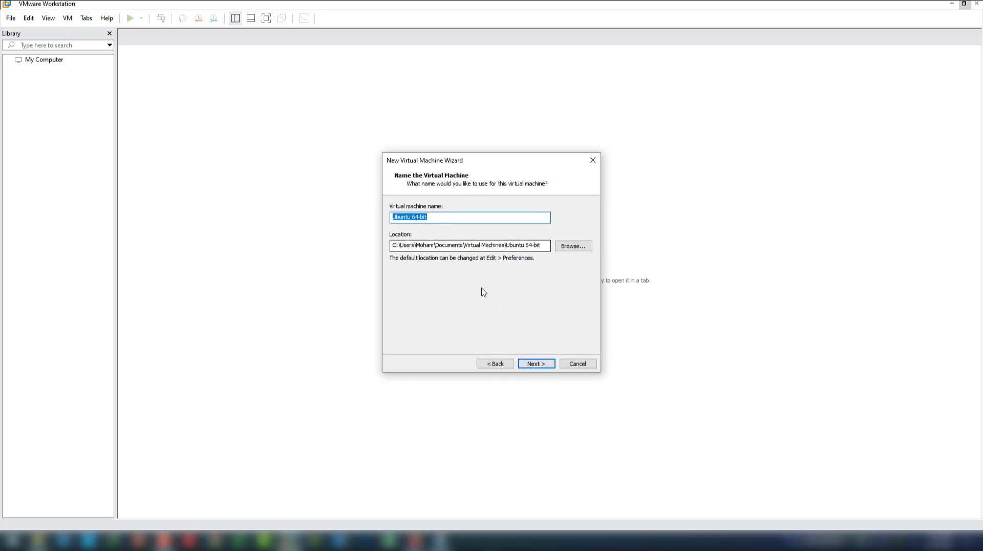
Keep the name 'Ubuntu 64-bit' and set 2 cores per processor, 4 cores total
left_click(536, 364)
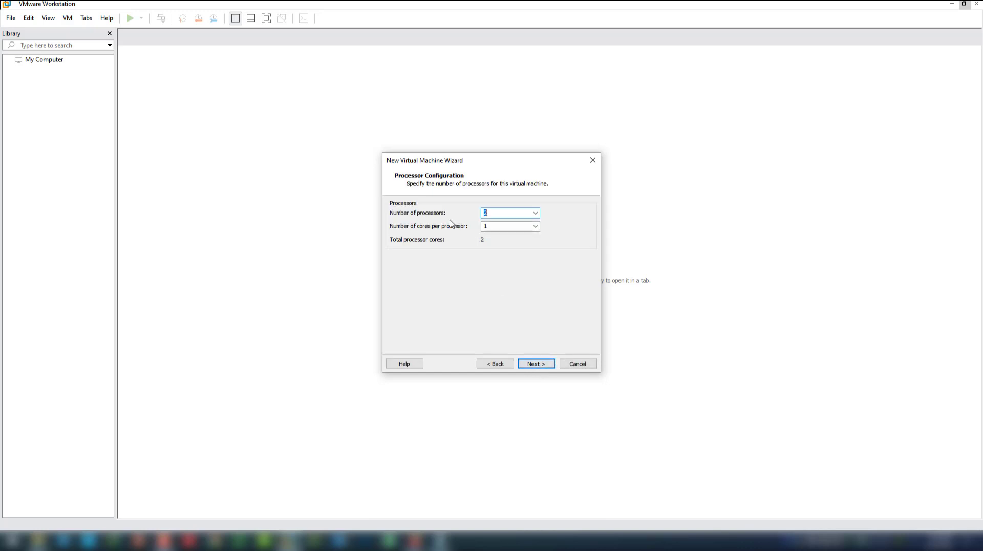
left_click(535, 226)
left_click(494, 245)
key("shift+Tab")
left_click(535, 364)
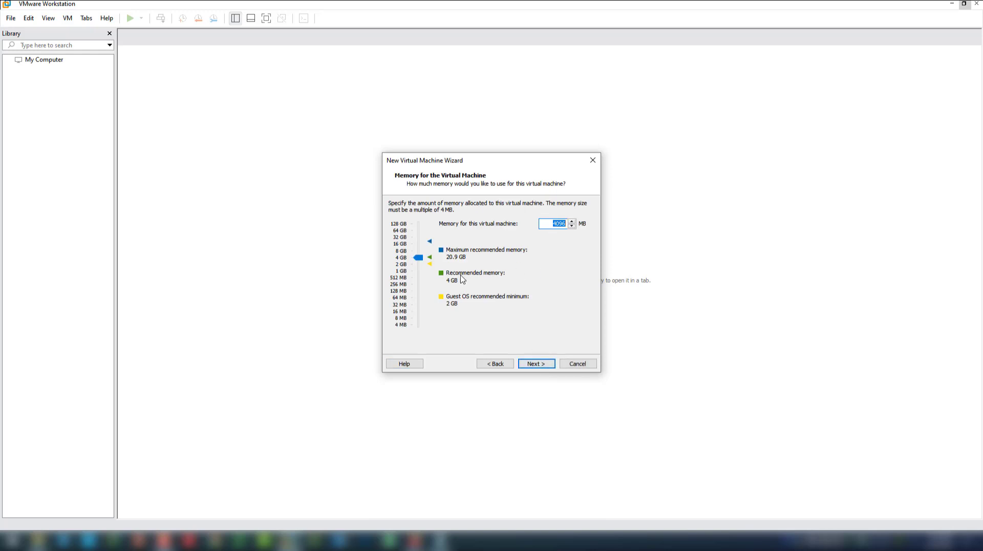
Raise the memory above 4 GB toward 8 GB and keep bridged networking
left_click(420, 258)
left_click_drag(421, 260, 421, 255)
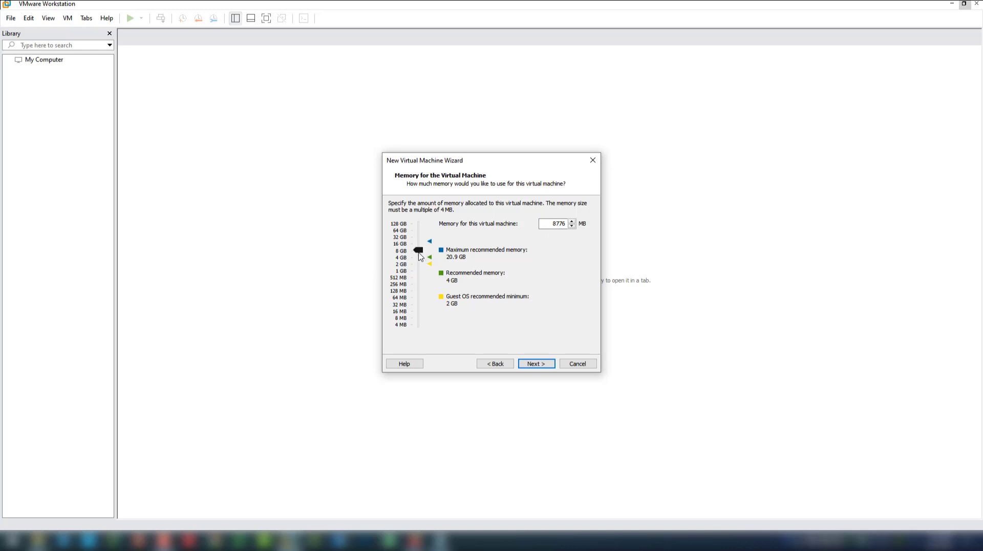
left_click(539, 364)
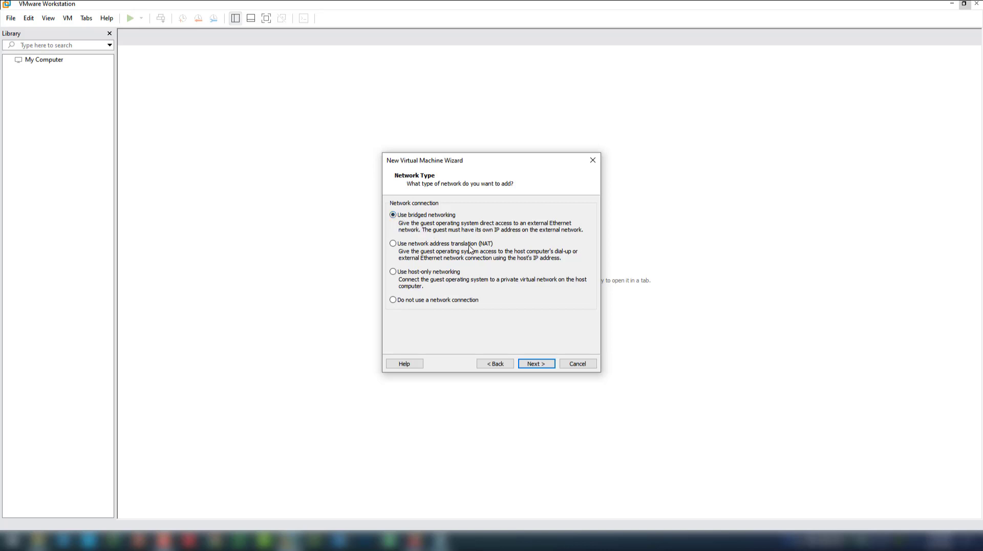
left_click(541, 366)
Keep default controller and disk type; create a new 20 GB single-file disk, Ubuntu 64-bit.vmdk
left_click(536, 366)
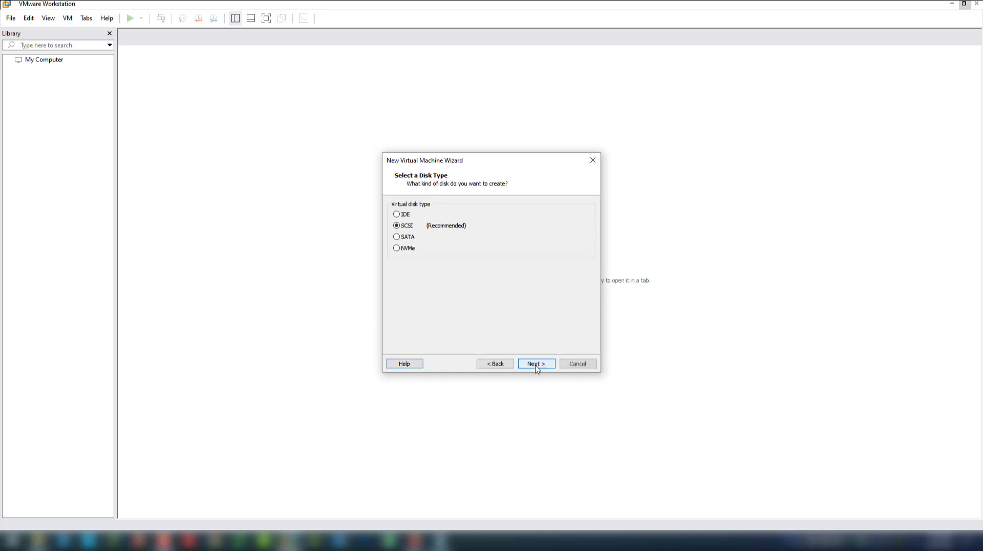
left_click(537, 368)
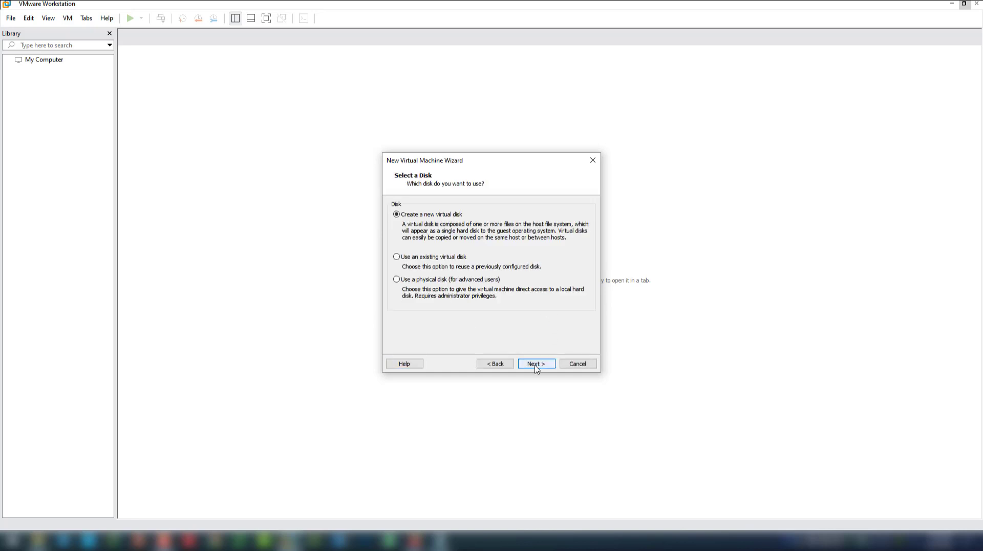
left_click(536, 364)
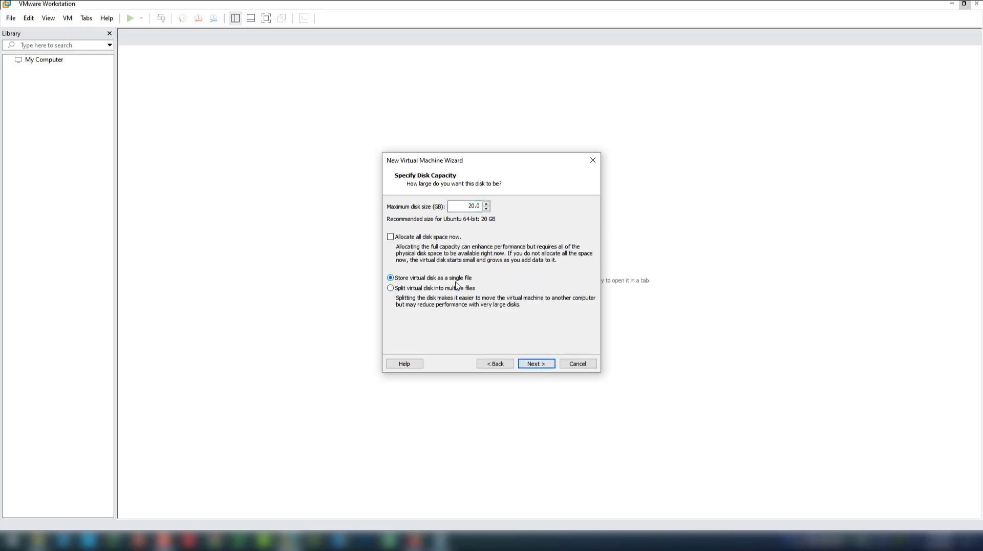
double_click(466, 205)
left_click(535, 364)
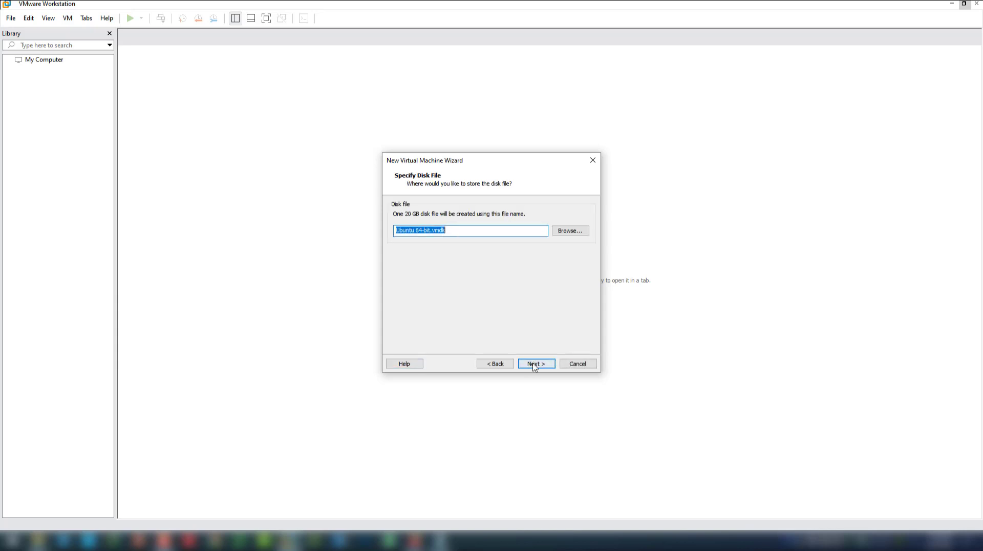
left_click(468, 230)
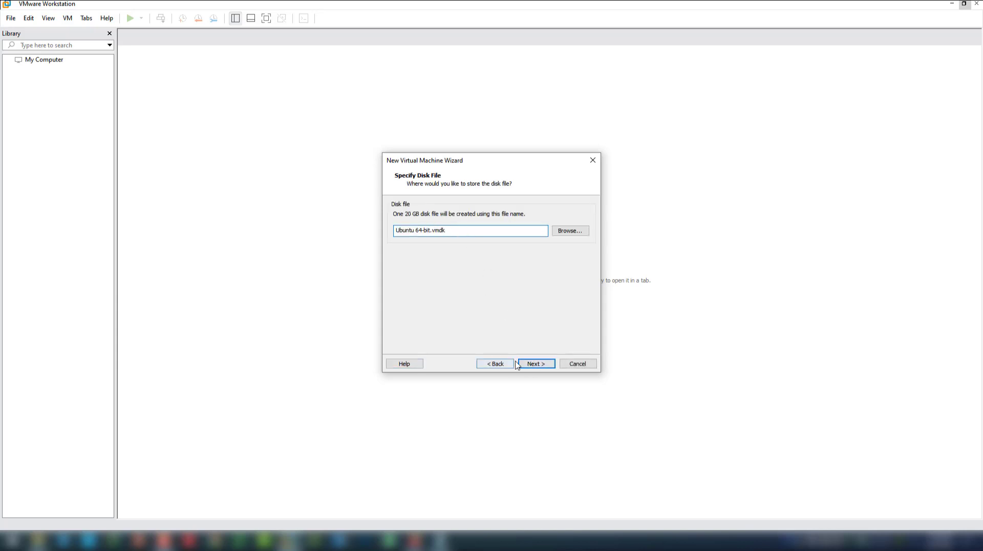
left_click(536, 364)
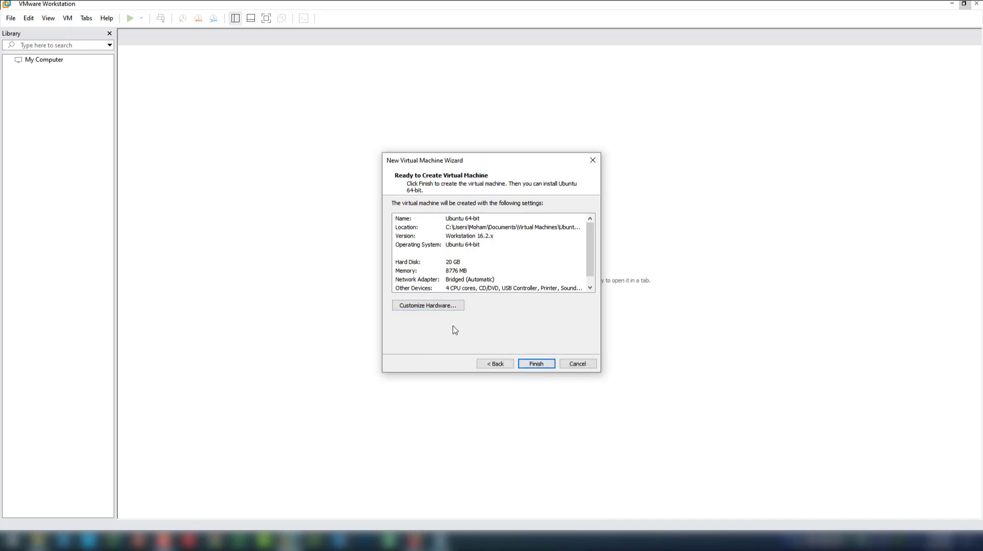
Finish creating the Ubuntu 64-bit VM, power it on, and dismiss the printing warning
left_click(536, 364)
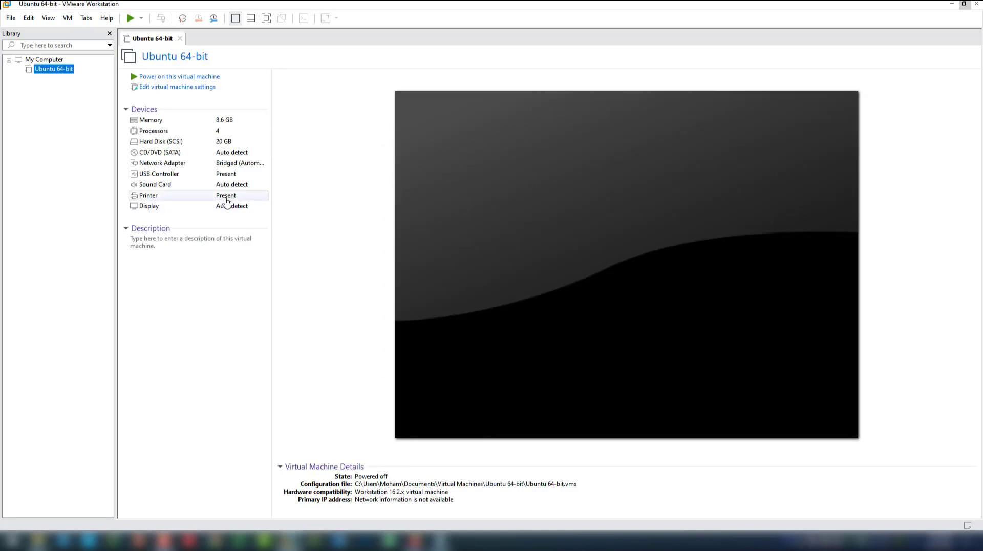
left_click(165, 76)
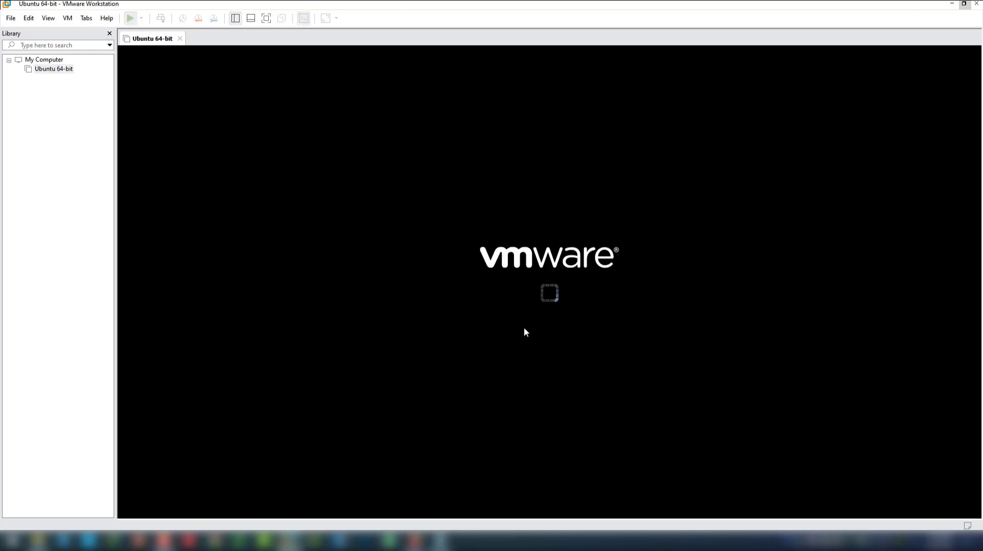
left_click(975, 506)
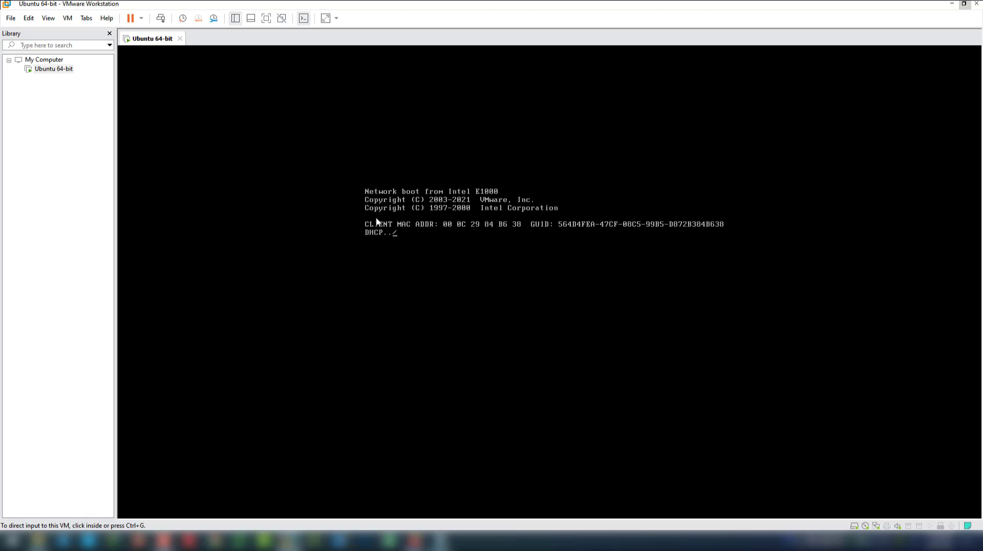
Shut down the running VM's guest from the tab's Power menu and confirm
right_click(146, 38)
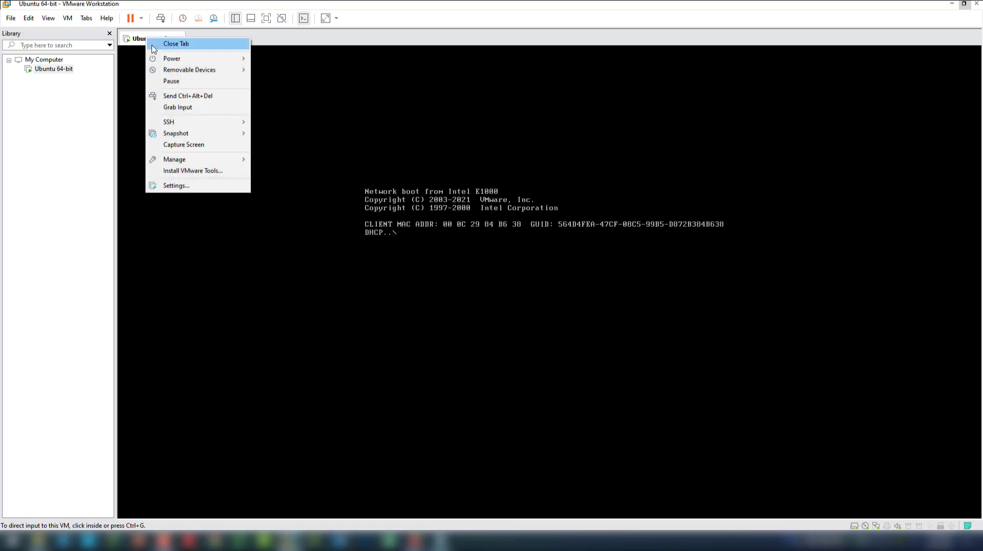
mouse_move(169, 59)
left_click(301, 72)
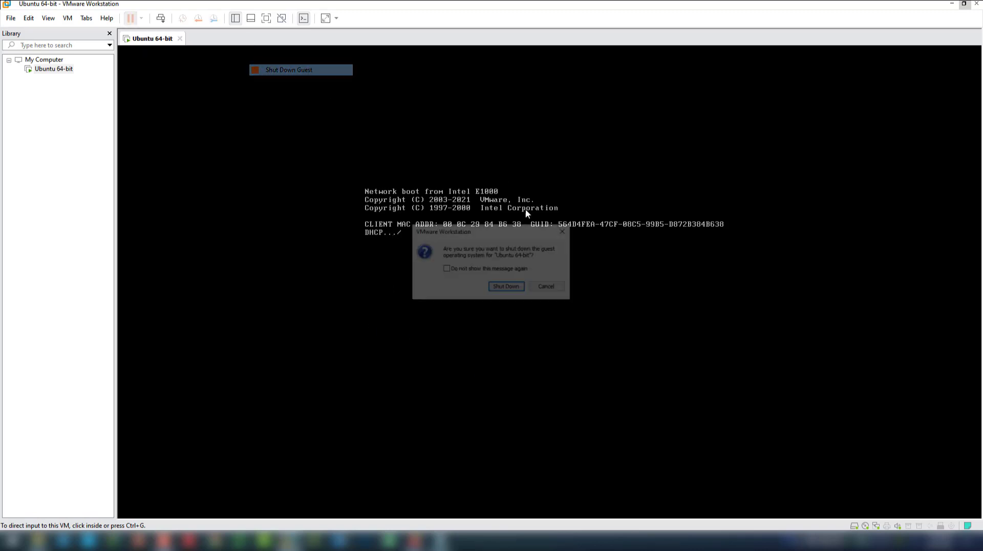
left_click(507, 286)
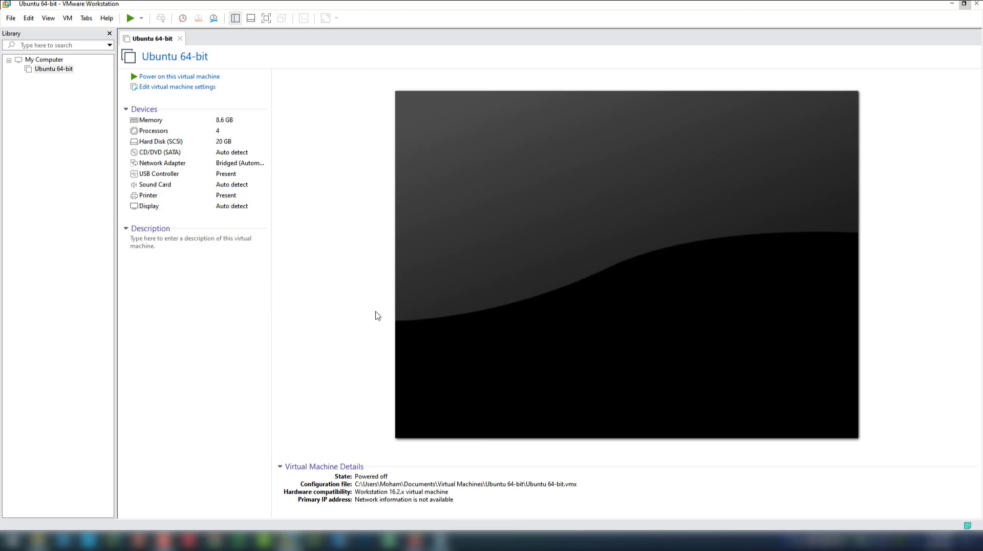
Point the CD/DVD (SATA) drive at the ubuntu-18.04-desktop-amd64.iso image file and save
left_click(169, 156)
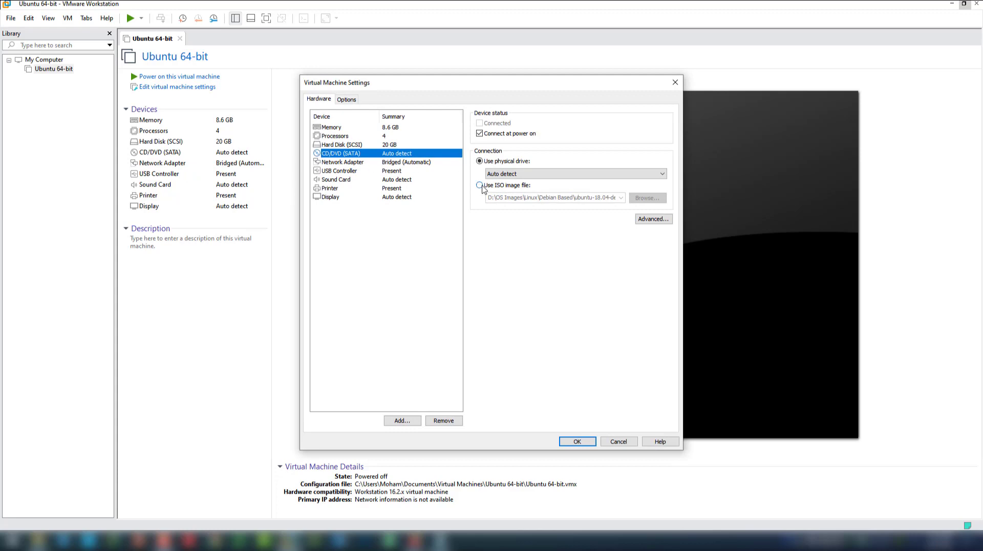
left_click(480, 186)
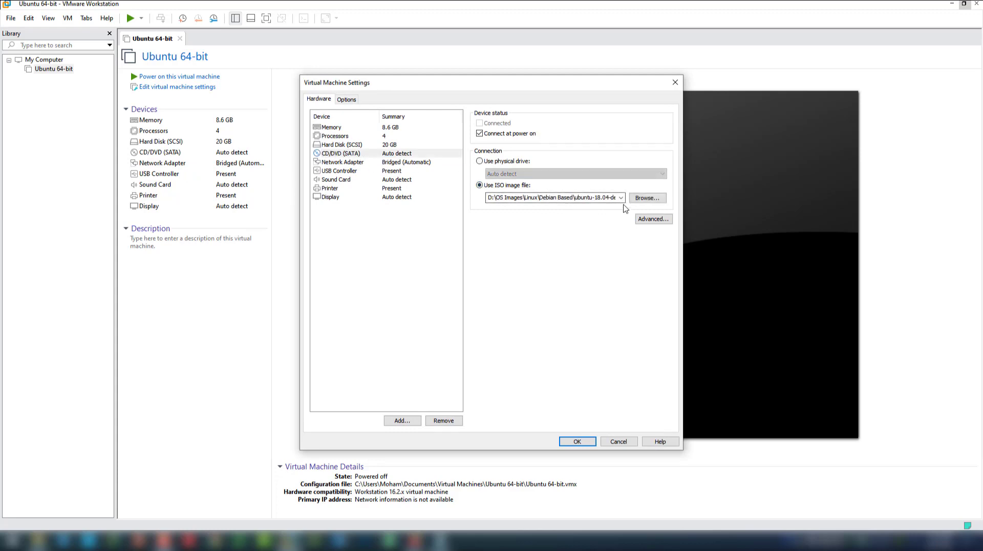
left_click(647, 198)
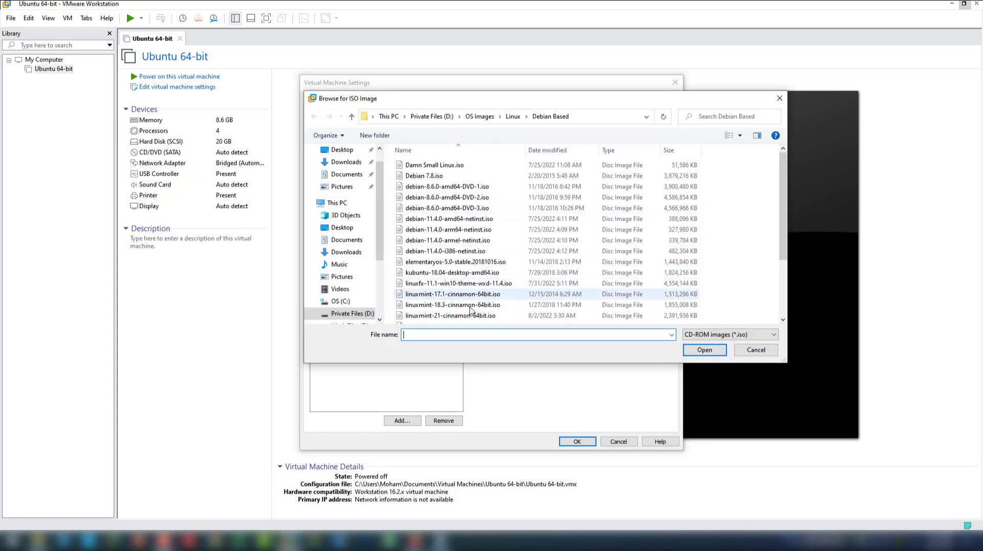
left_click_drag(782, 253, 783, 309)
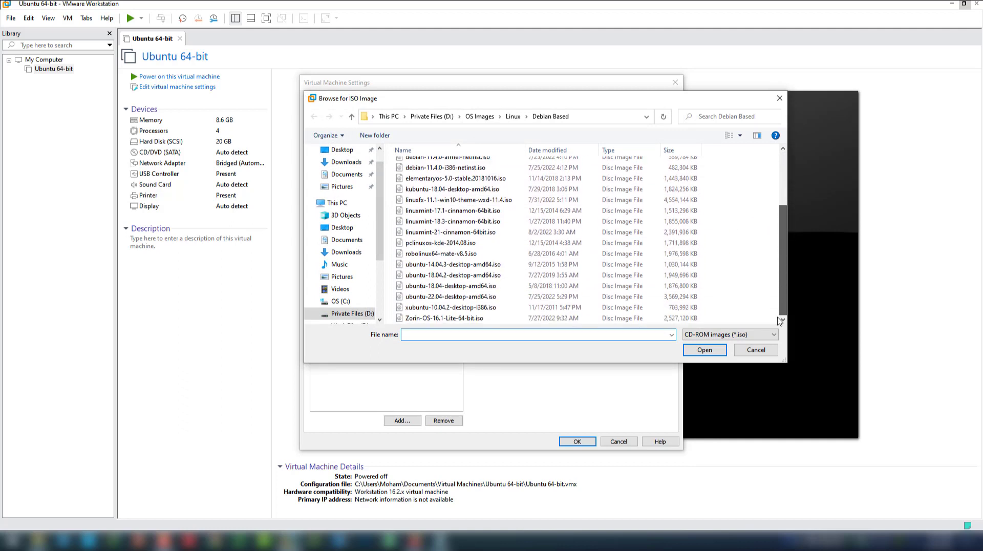
left_click(436, 286)
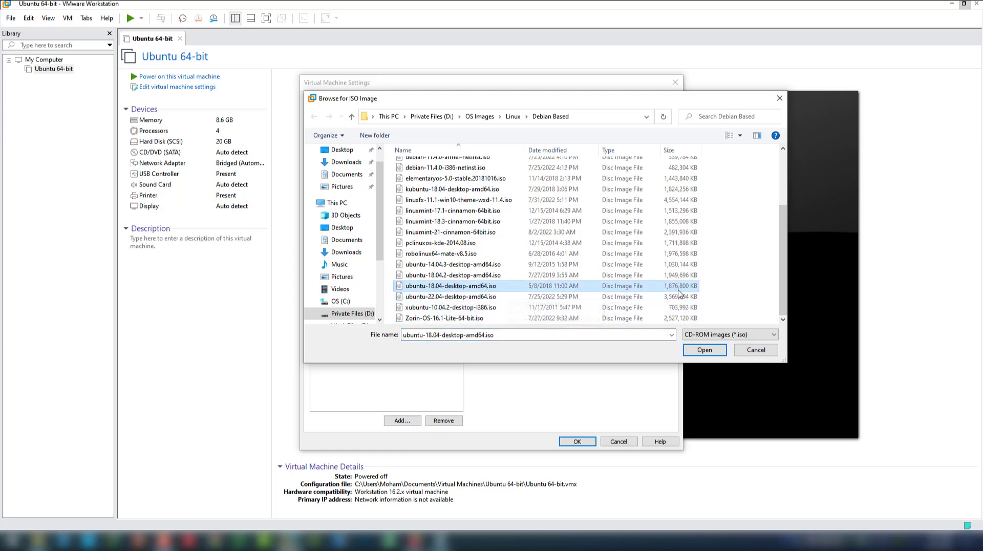
left_click(712, 353)
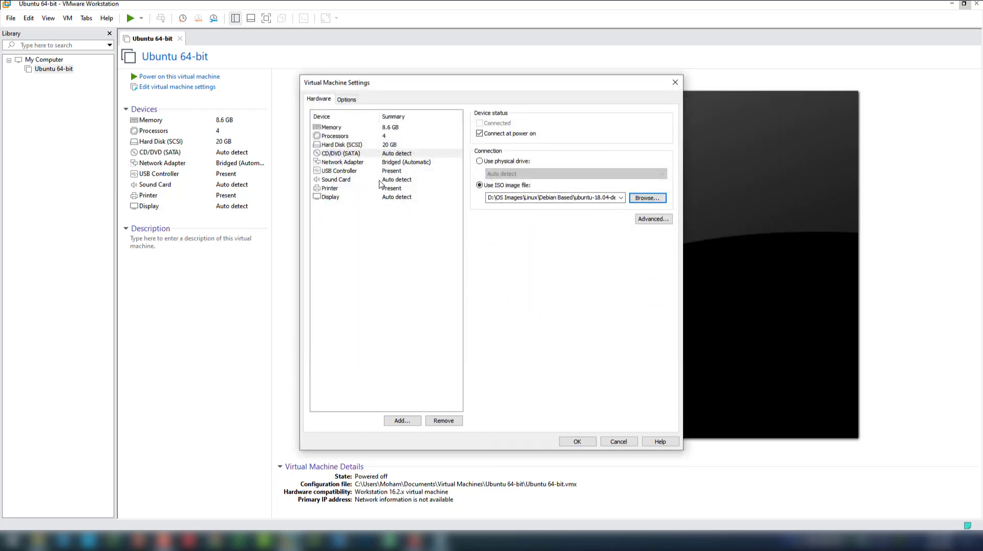
left_click(578, 440)
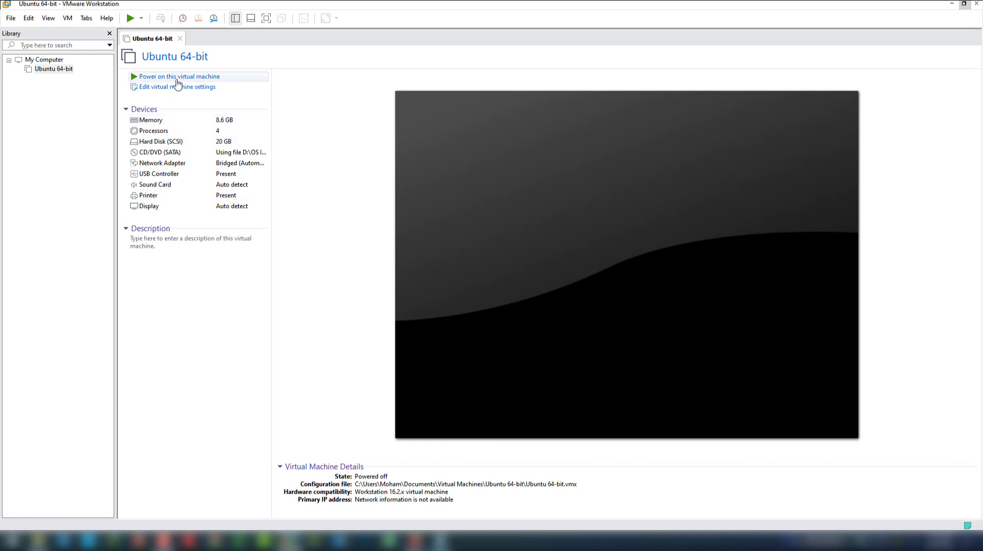
Power on the VM from the Ubuntu ISO and choose Install Ubuntu on the Welcome screen
left_click(176, 78)
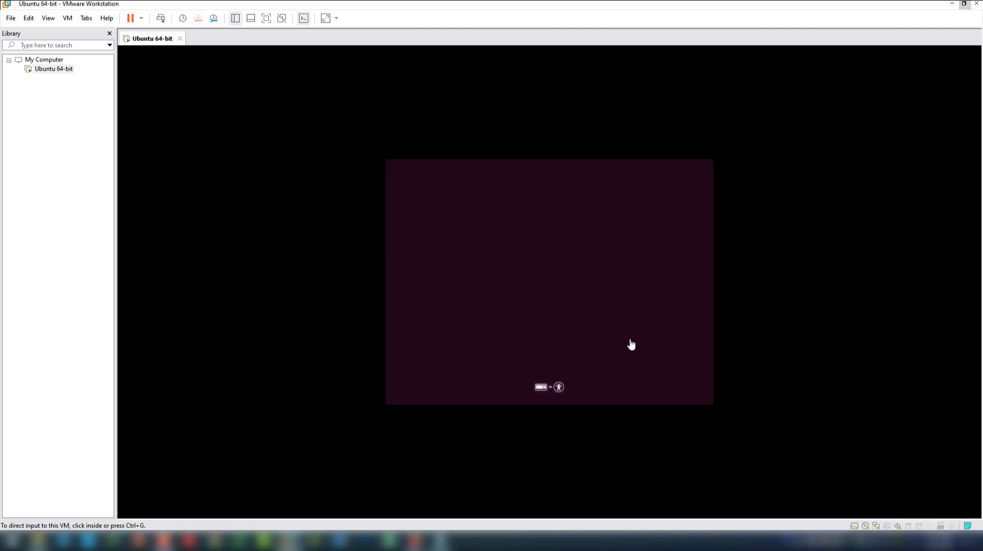
left_click(632, 344)
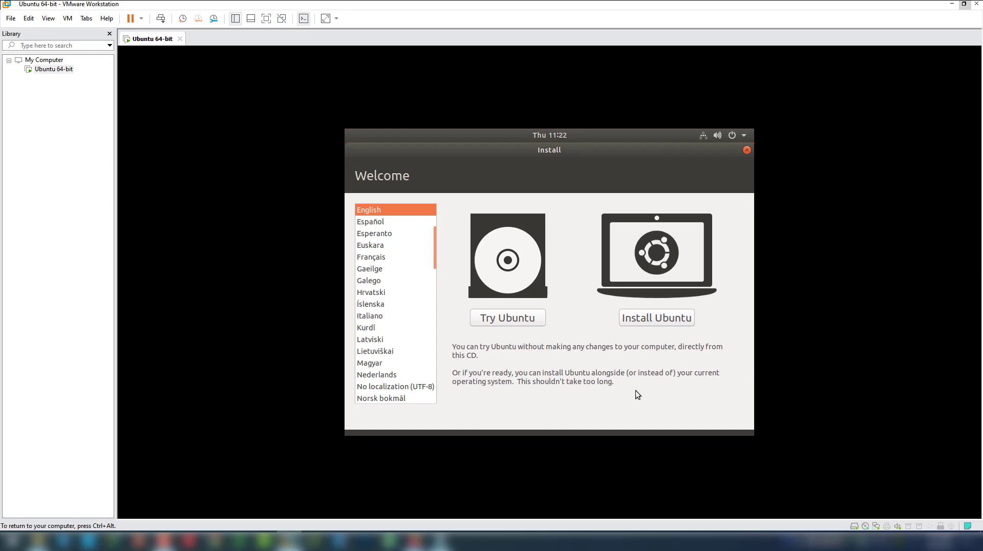
left_click(655, 318)
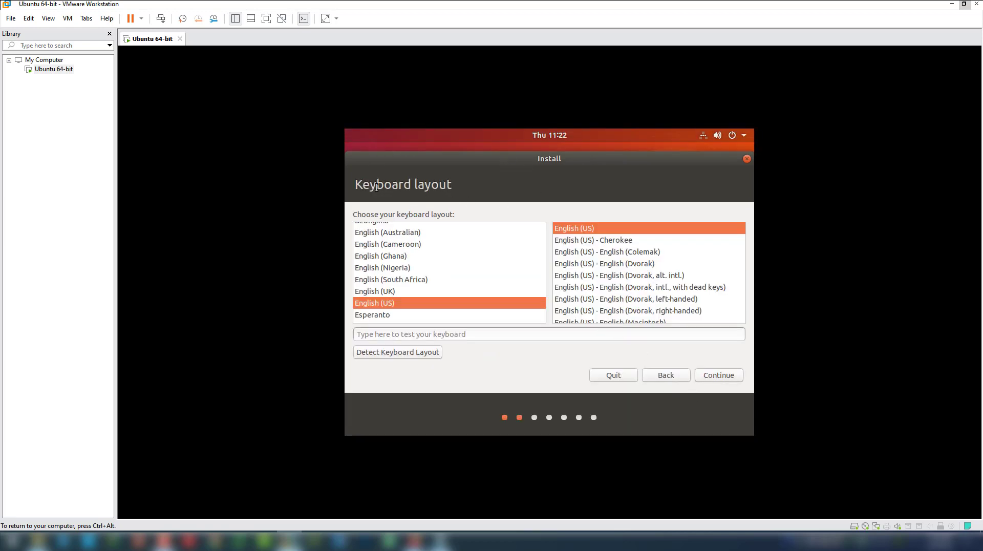
Accept English (US) keyboard, normal installation, and 'Erase disk and install Ubuntu', then Install Now
left_click(714, 375)
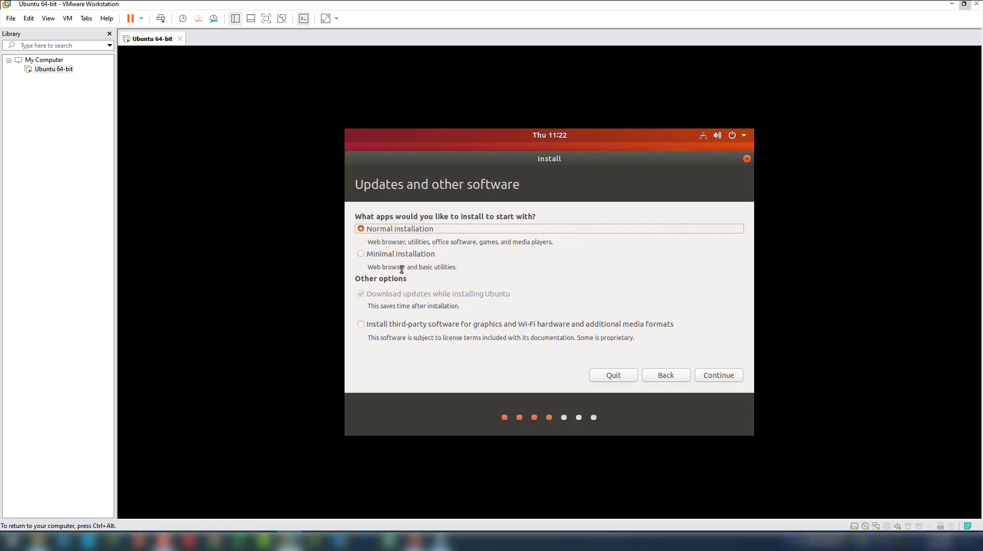
left_click(722, 376)
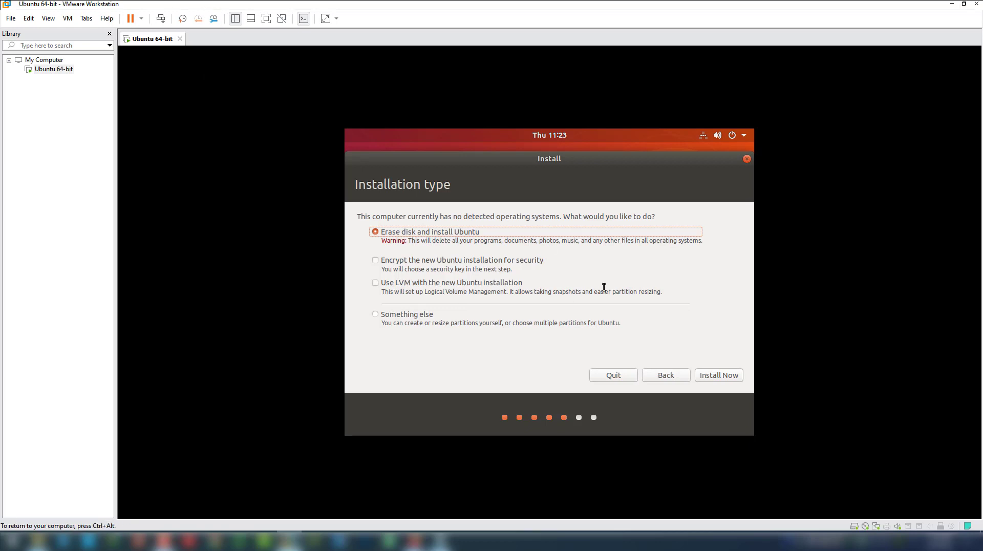
left_click(715, 379)
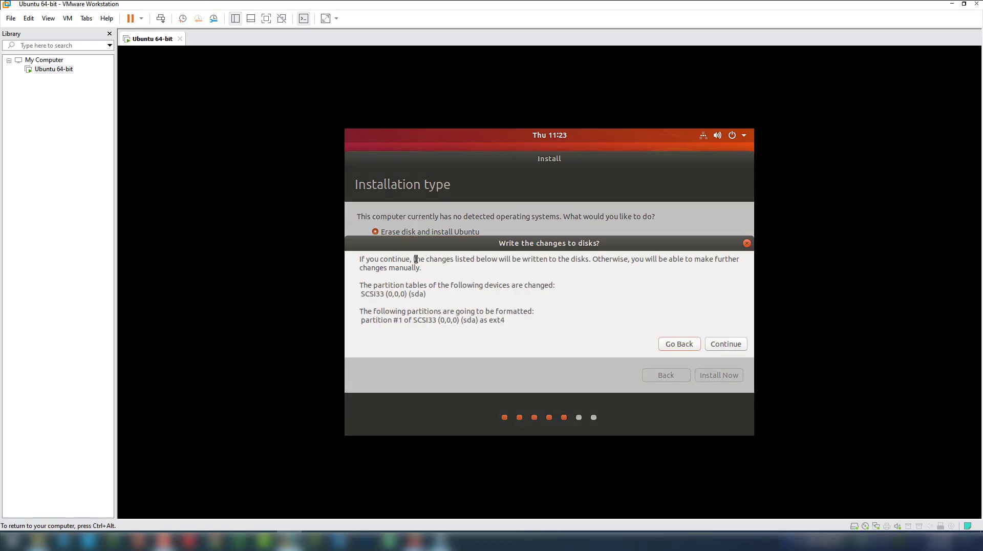
Confirm writing the partition changes to disk in the 'Write the changes to disks?' dialog
left_click(722, 344)
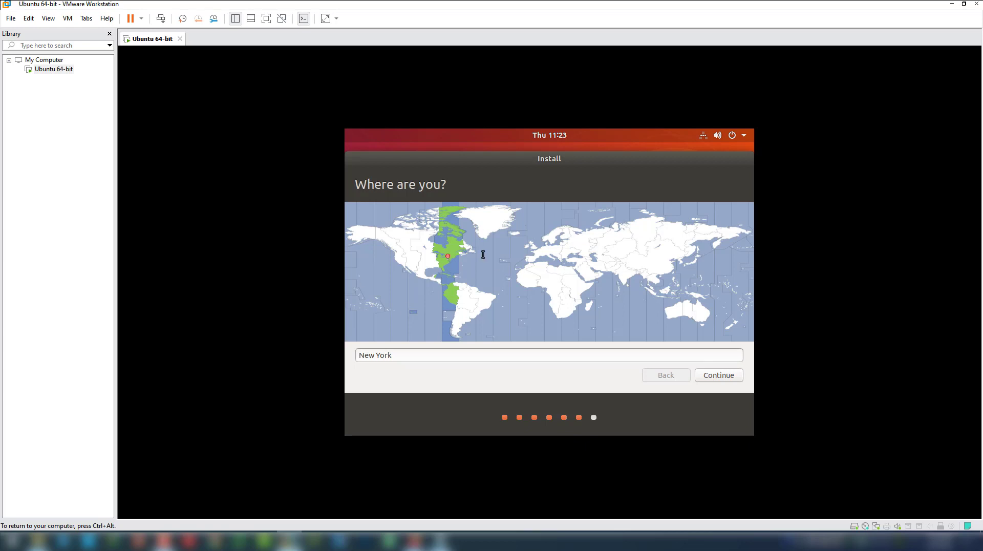
Accept New York as the location, enter the full name, and set computer name ubuntu-vm
left_click(717, 376)
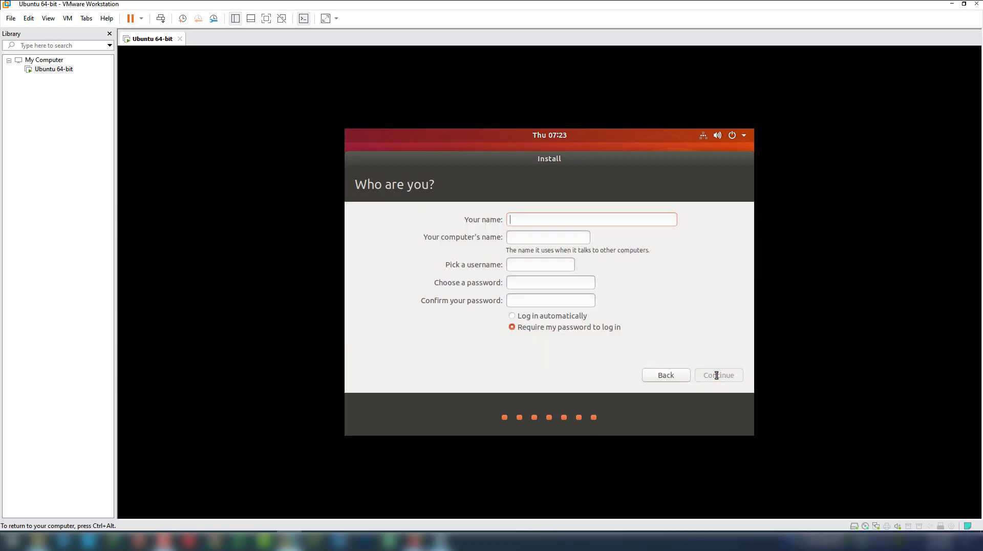
type("M")
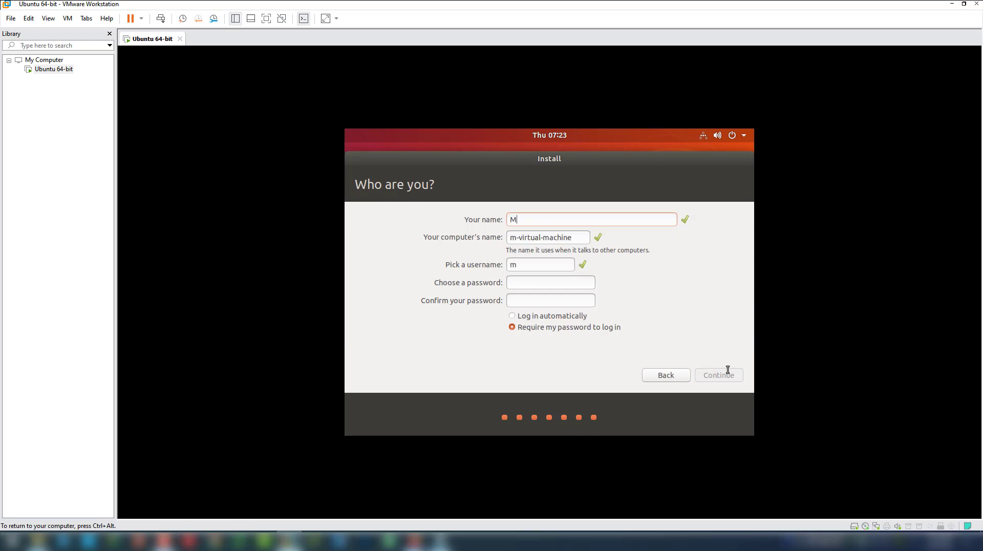
type("ohammad Nasiri")
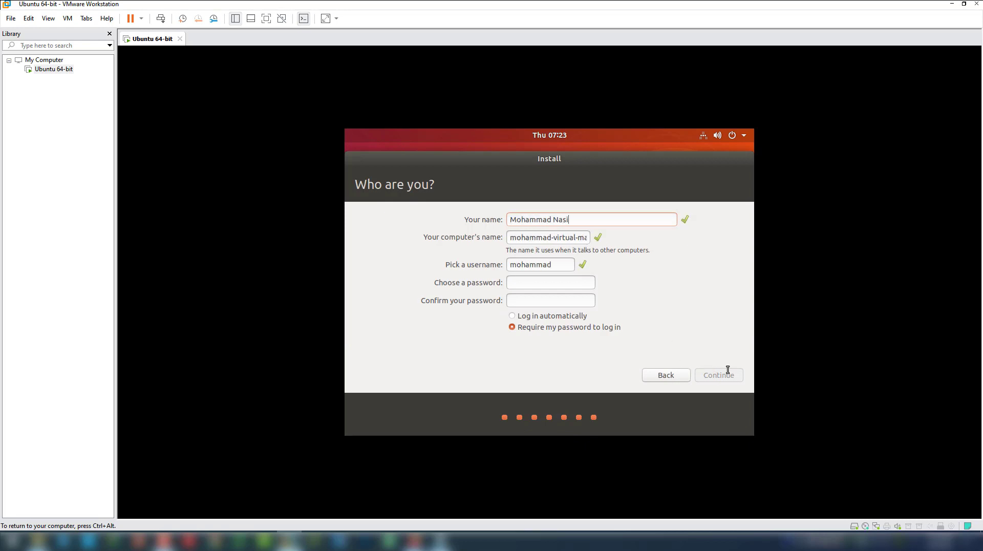
triple_click(565, 237)
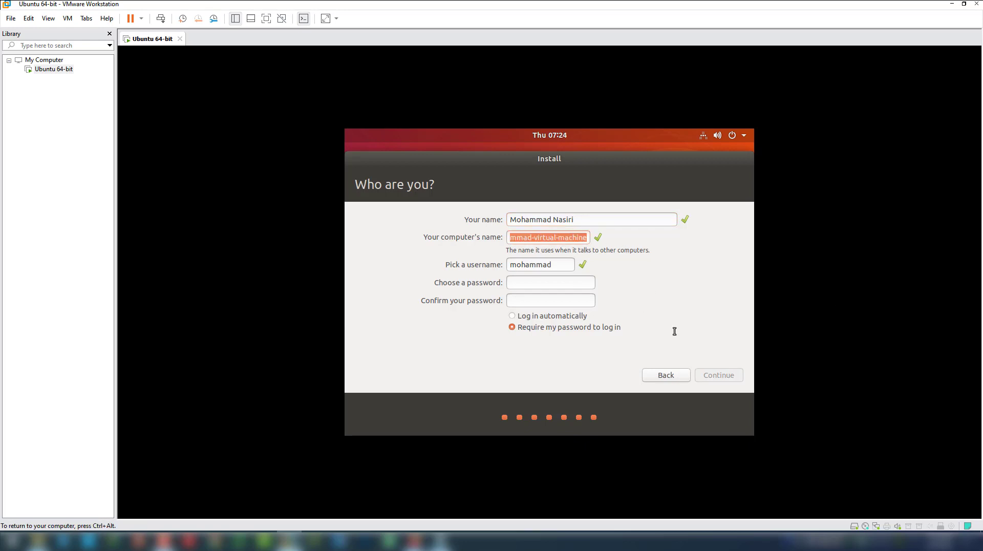
type("tosinso")
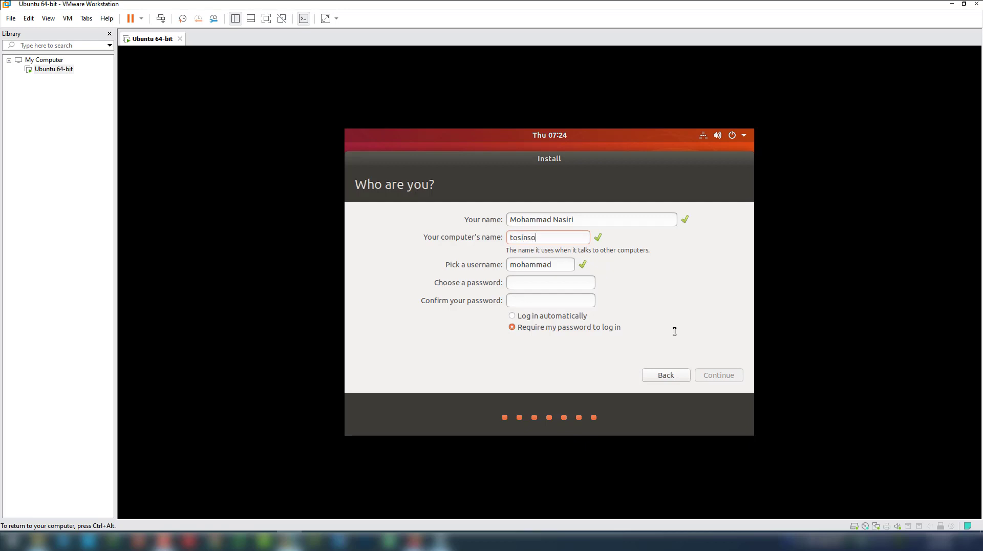
type("-")
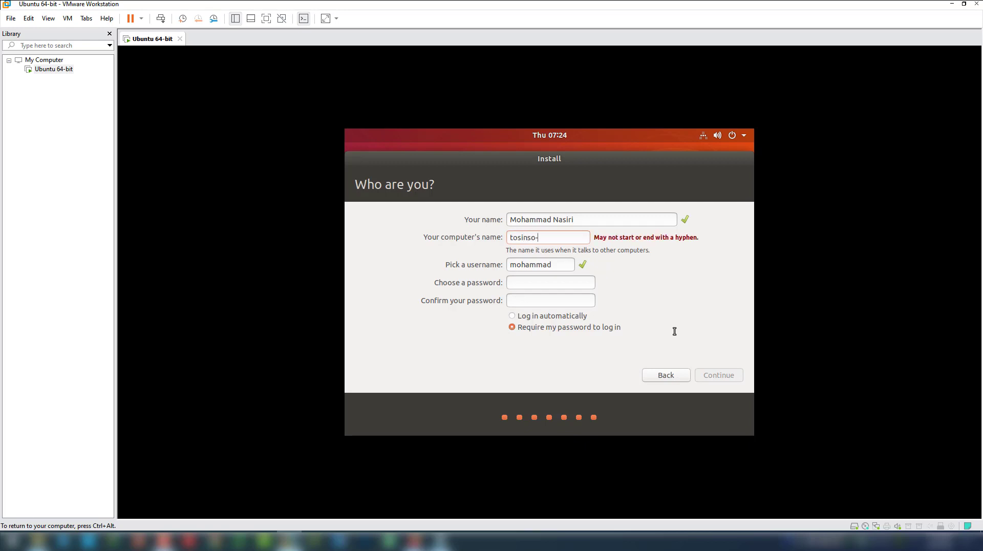
key("BackSpace")
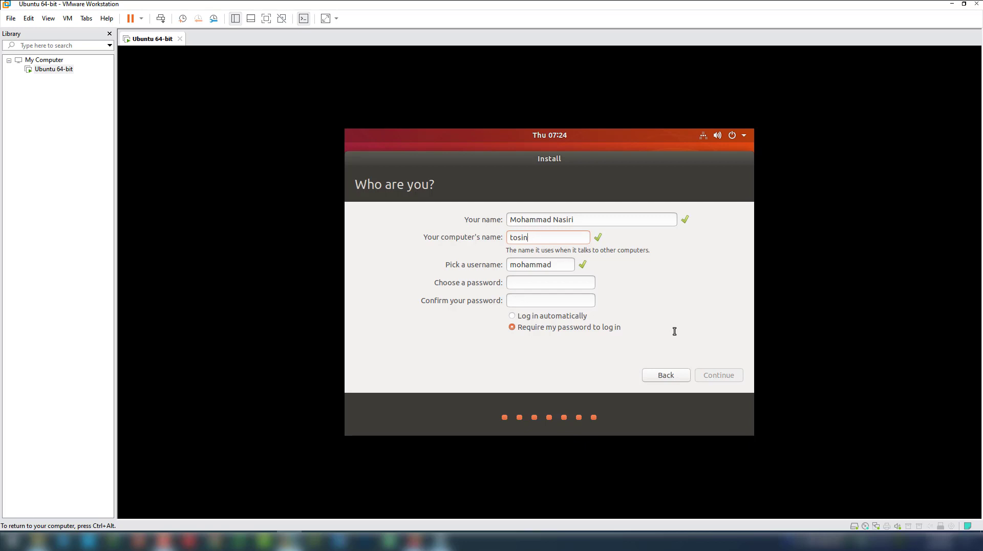
key("BackSpace")
key("BackSpace")
key("BackSpace")
type("ubutu")
type("tu-")
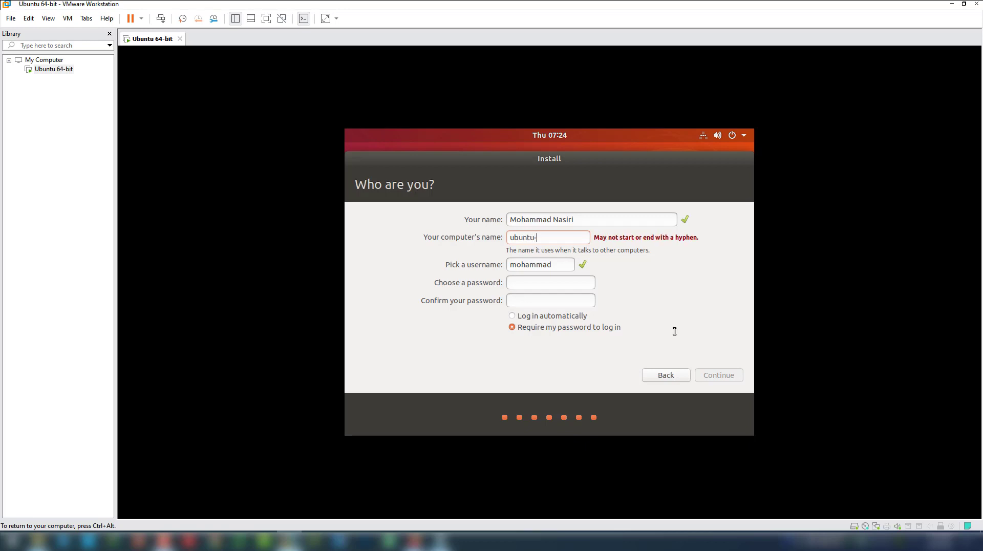
type("vm")
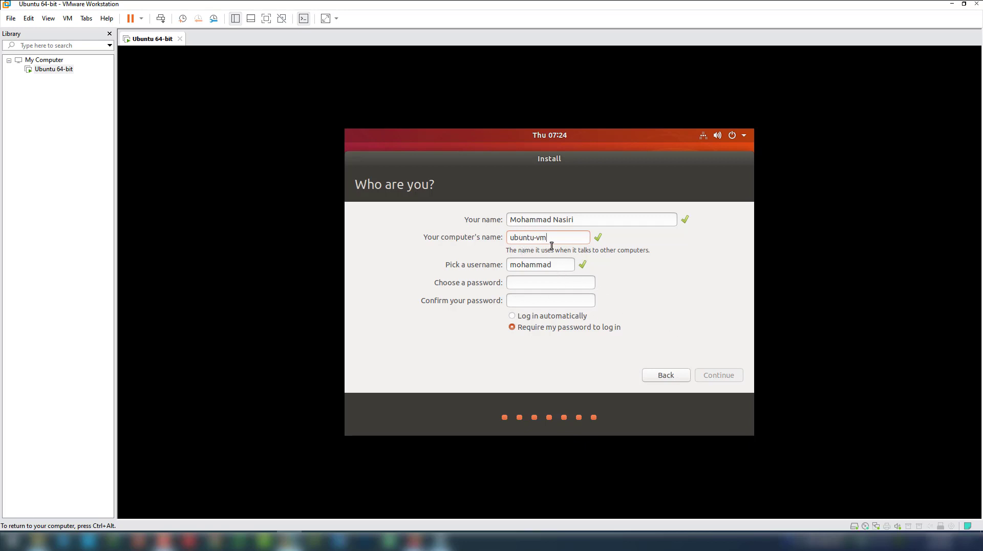
Replace the username with a new one and enter the matching account password
triple_click(531, 237)
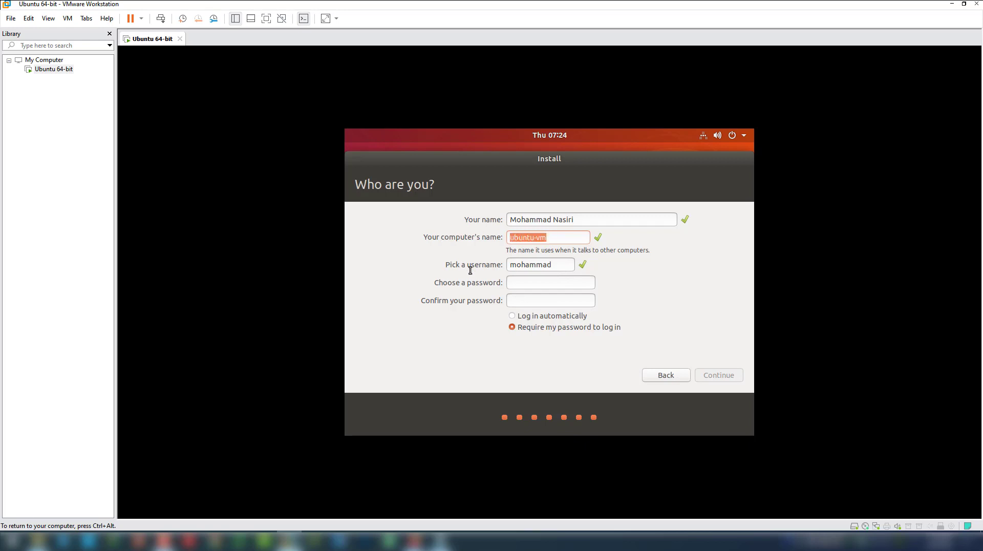
triple_click(546, 264)
type("unity")
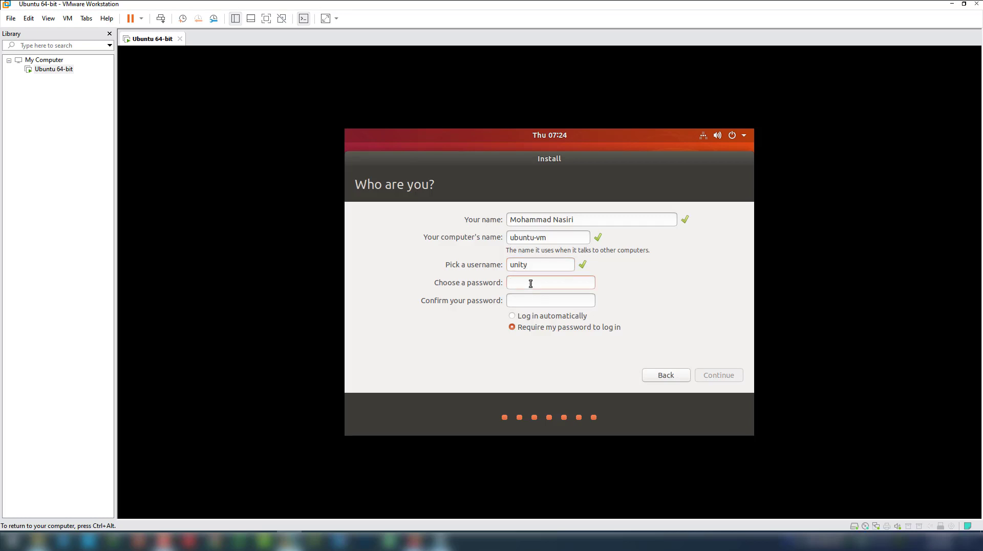
type("***************")
type("*")
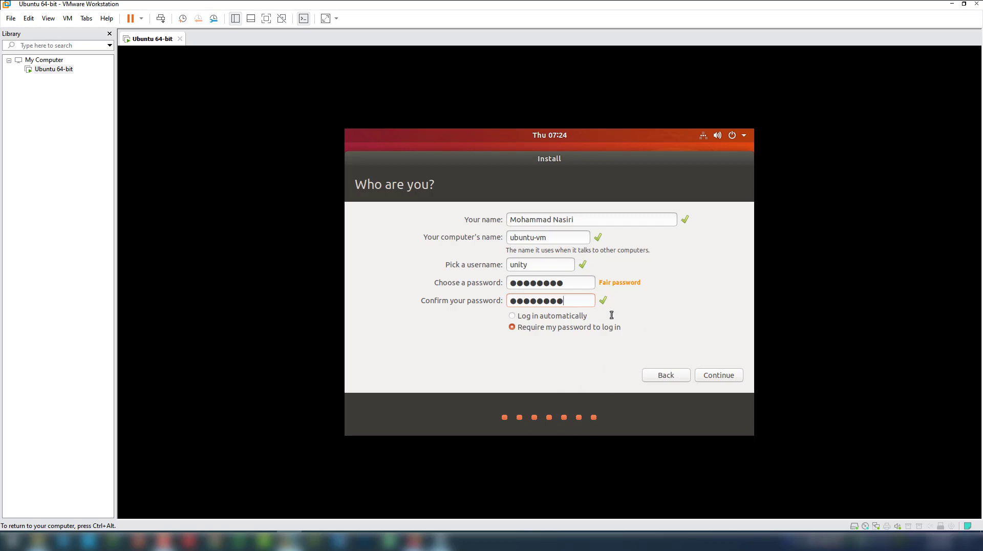
Continue past the account details page, then restart the VM once installation completes
left_click(724, 374)
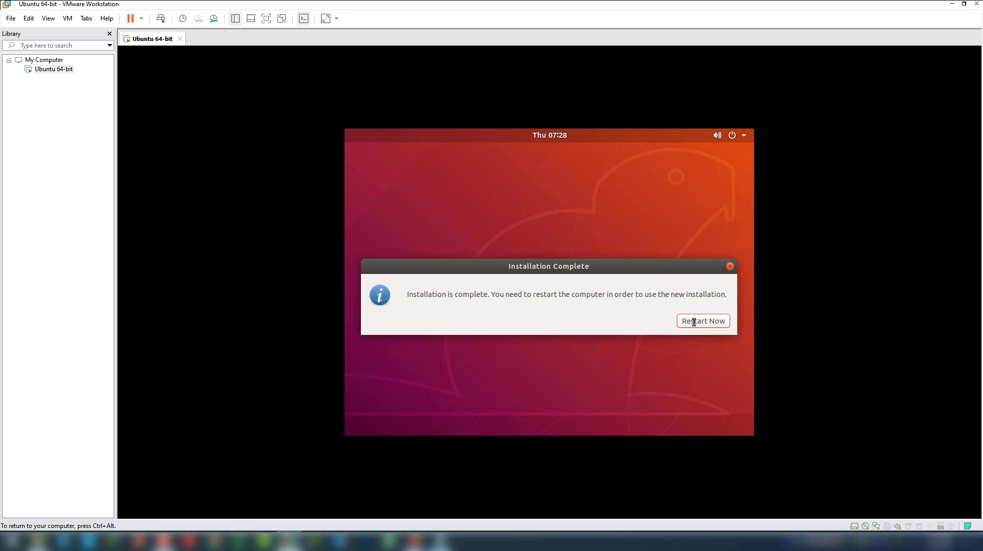
left_click(694, 322)
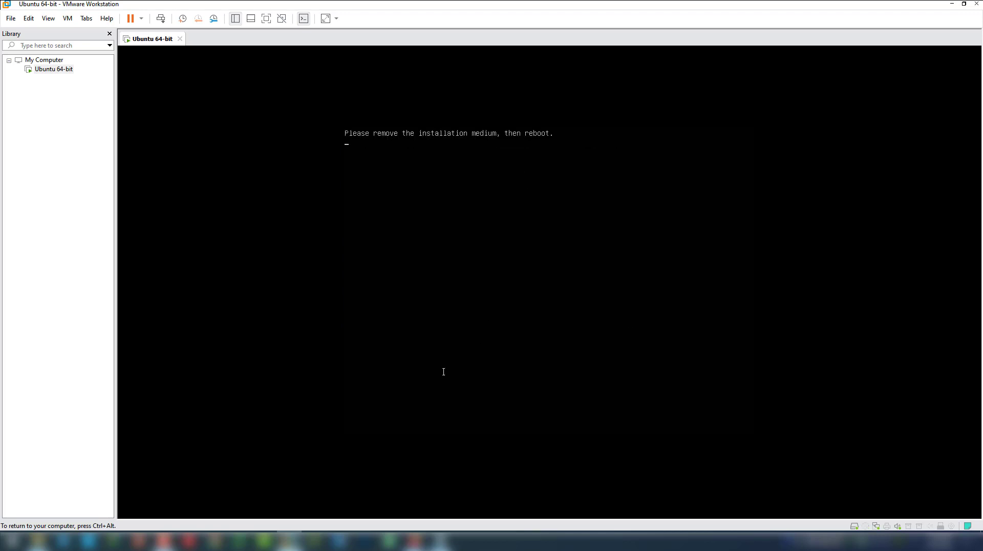
Switch the VM's CD/DVD (SATA) drive from the Ubuntu ISO to the physical drive
key("ctrl+alt")
left_click(543, 307)
key("ctrl+alt")
right_click(145, 38)
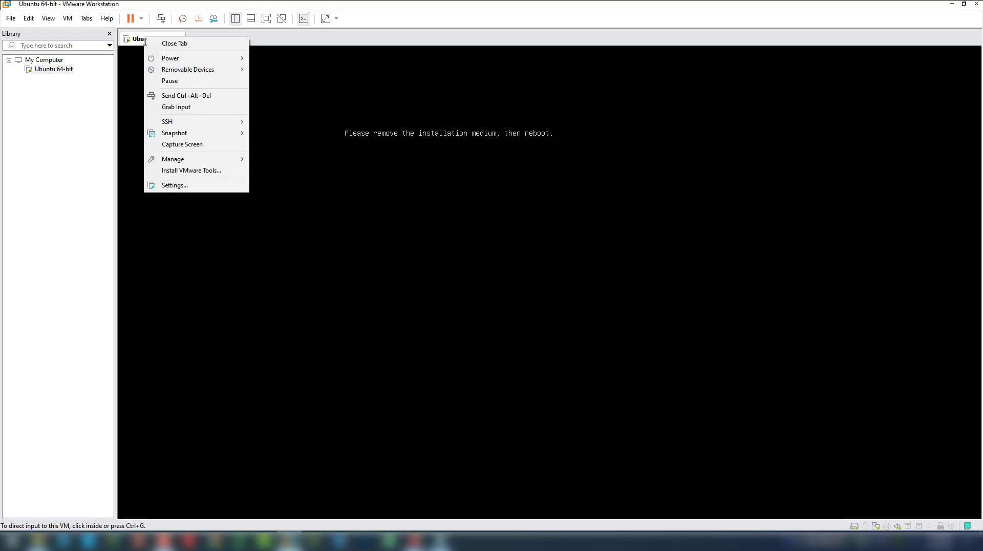
left_click(176, 187)
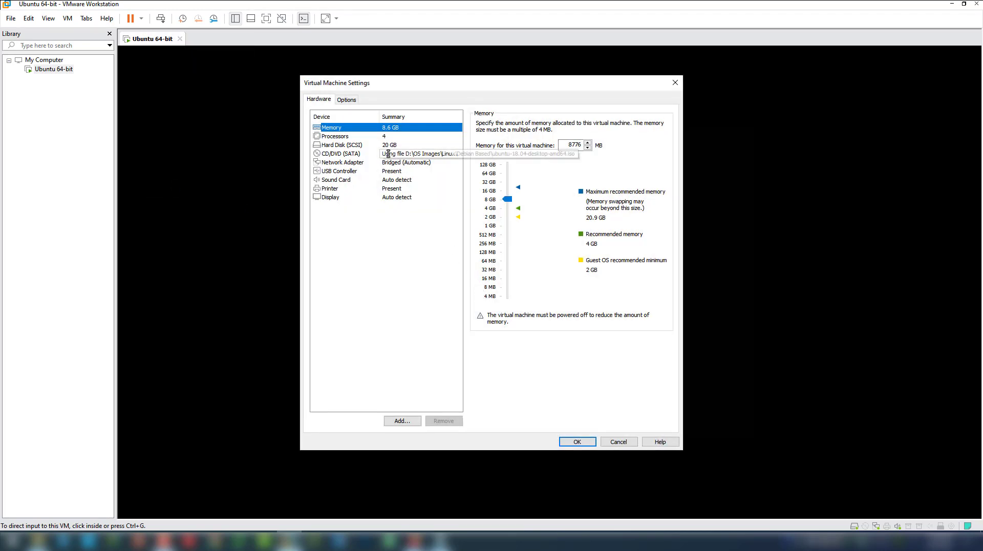
left_click(393, 154)
left_click(490, 161)
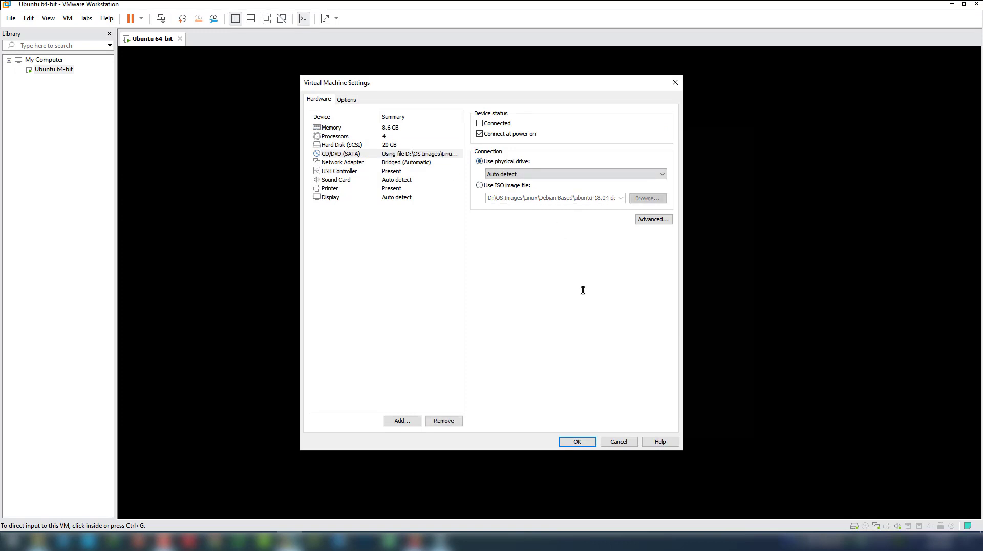
left_click(577, 441)
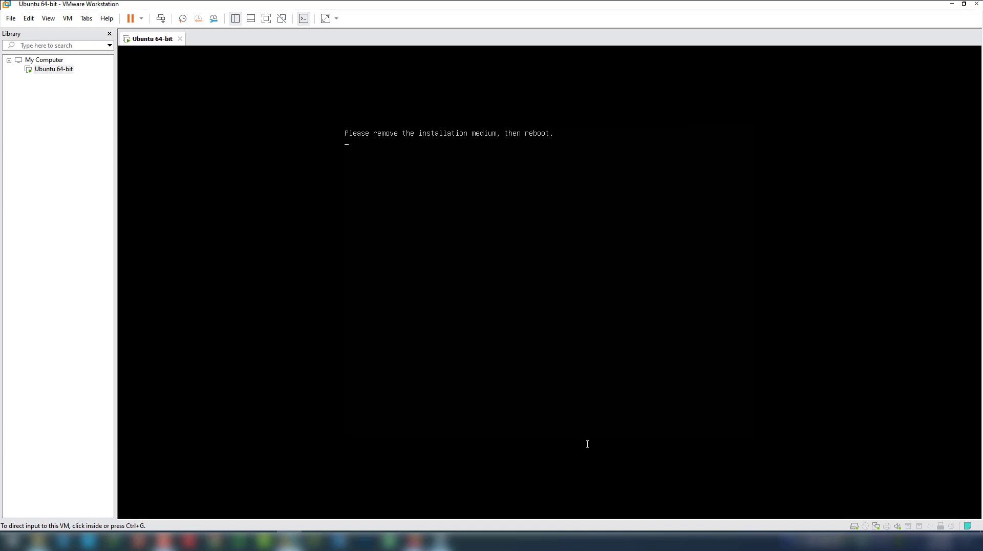
left_click(481, 173)
Reset the virtual machine from the tab's Power menu
key("ctrl+alt")
right_click(149, 37)
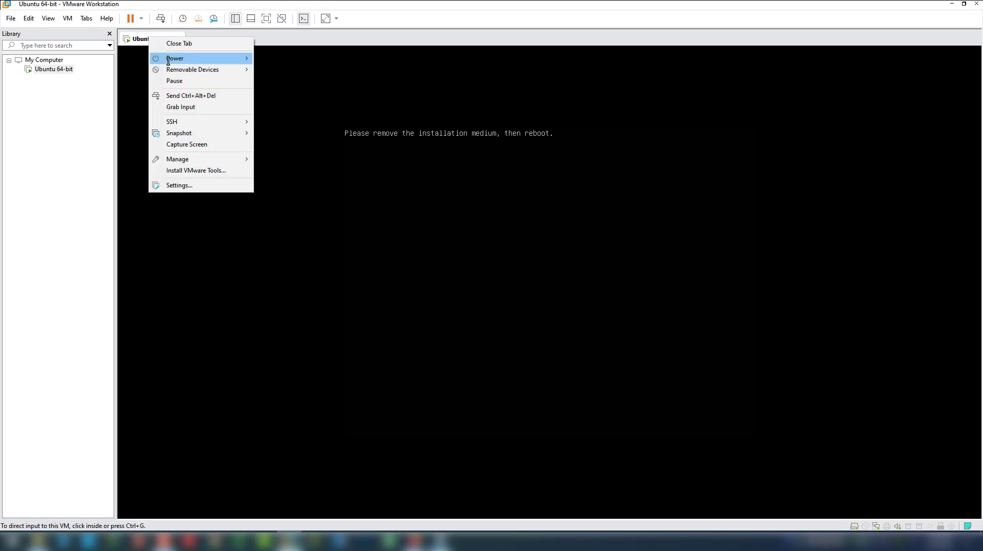
mouse_move(205, 60)
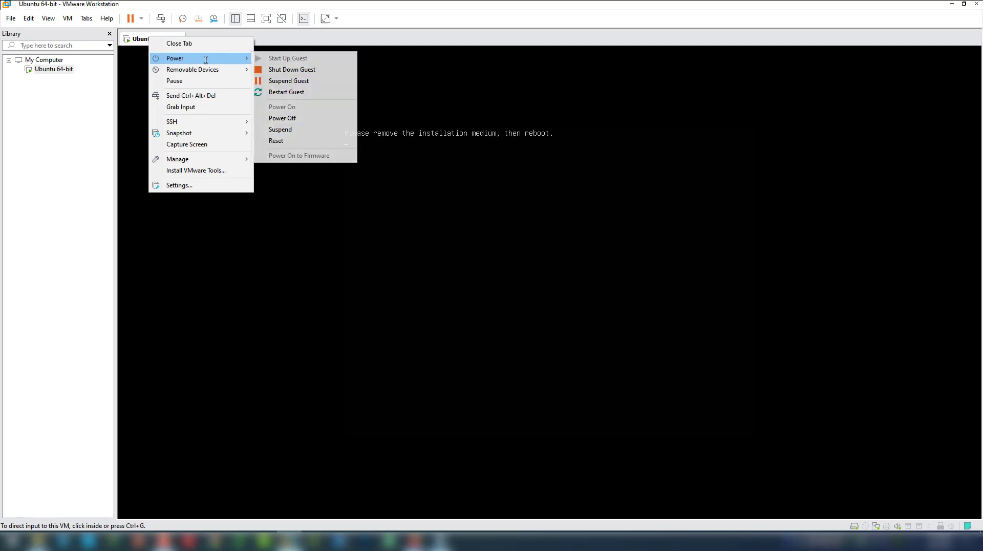
left_click(292, 141)
Confirm the reset, then sign in to the new user account with its password
left_click(520, 290)
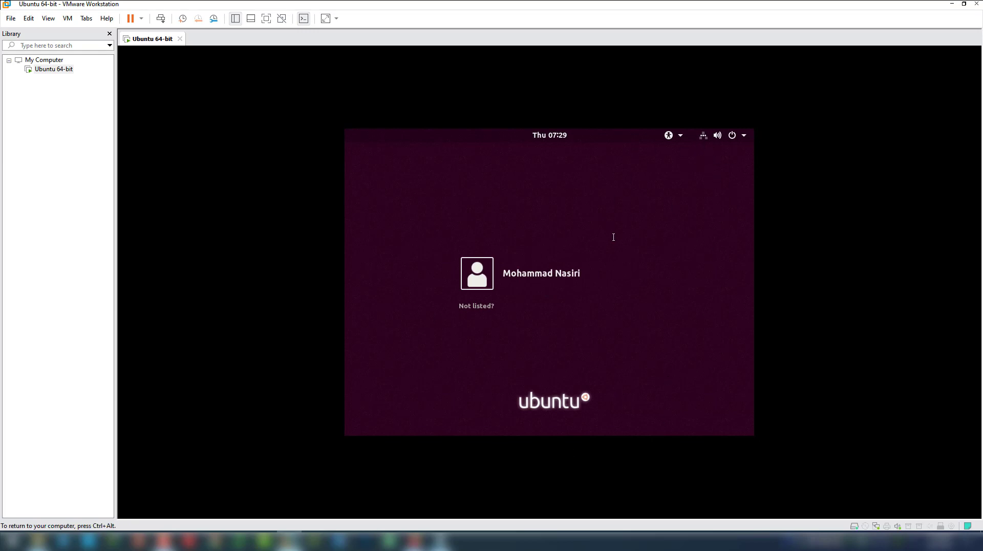
left_click(520, 279)
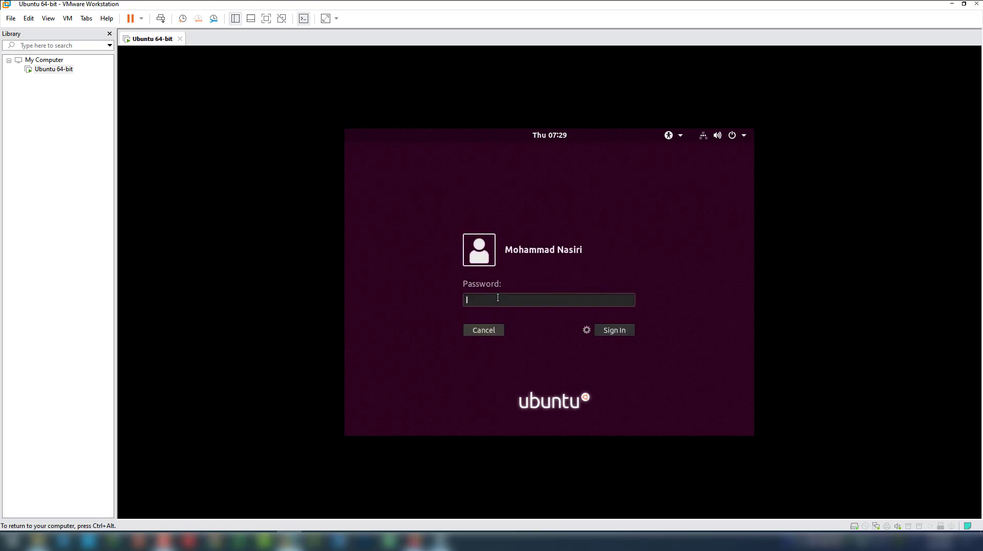
type("•••••••")
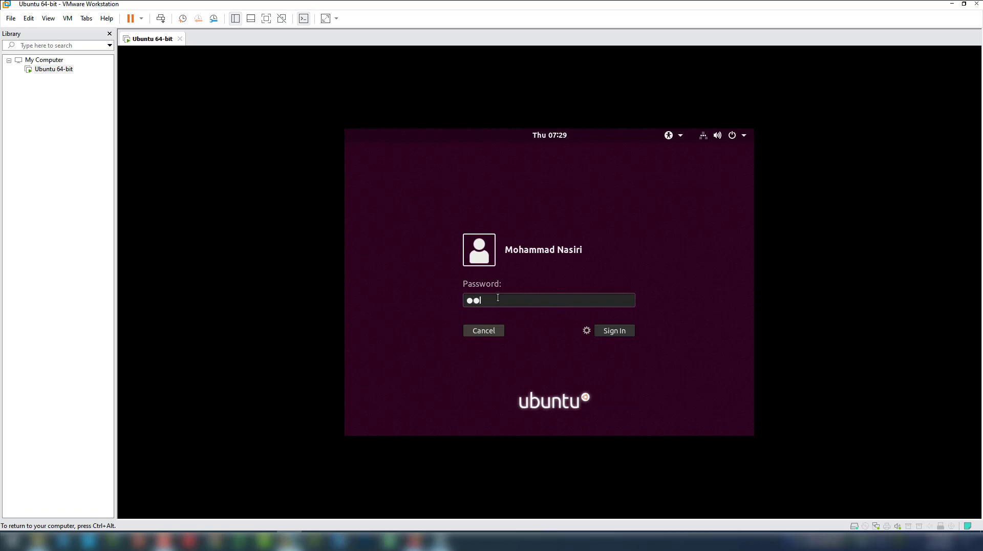
type("•")
left_click(615, 330)
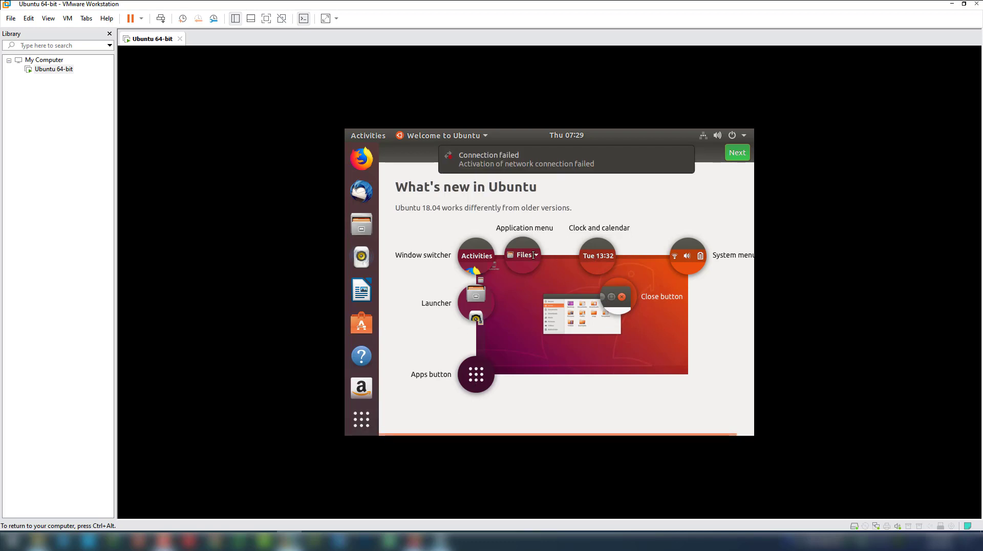
Dismiss the Connection failed notice and page through What's new, Livepatch and Help improve Ubuntu to Done
left_click(703, 136)
left_click(704, 136)
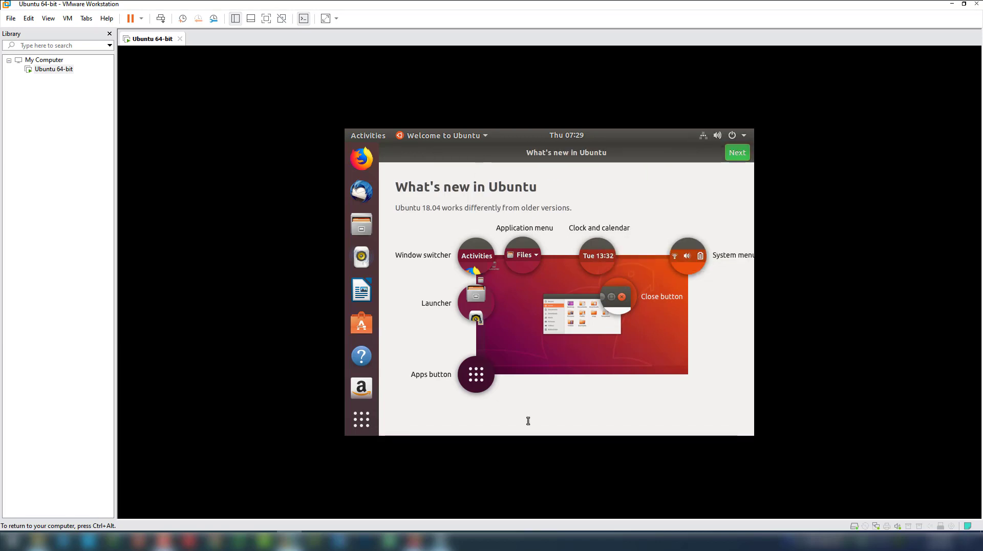
left_click(737, 152)
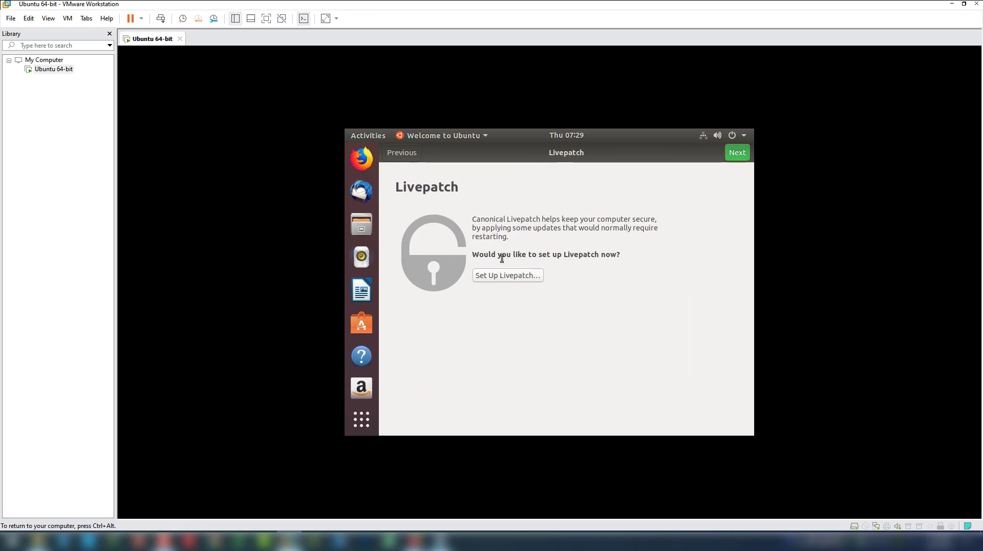
left_click(738, 153)
left_click(737, 152)
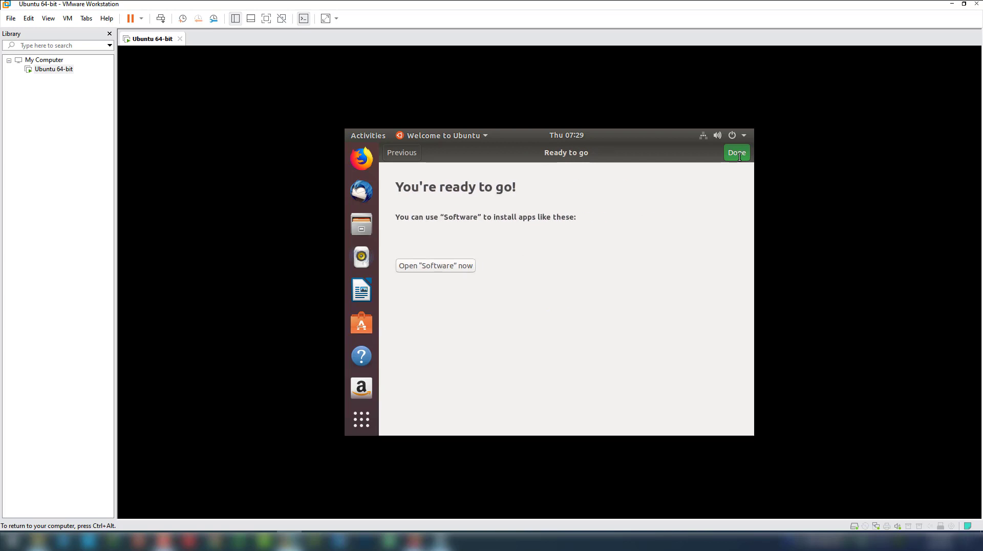
left_click(738, 153)
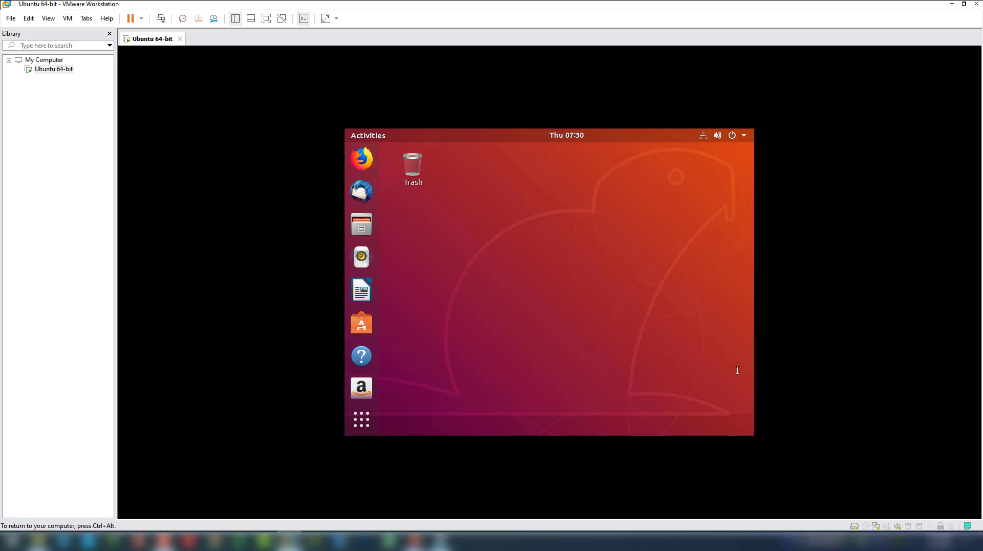
Open Files from the applications grid and browse Home, Desktop and Downloads
left_click(362, 422)
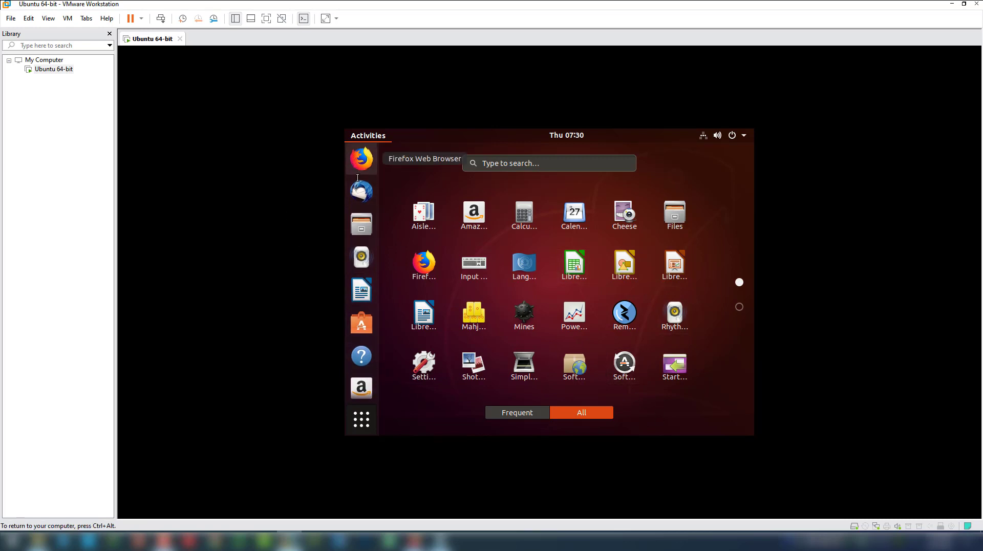
left_click(365, 224)
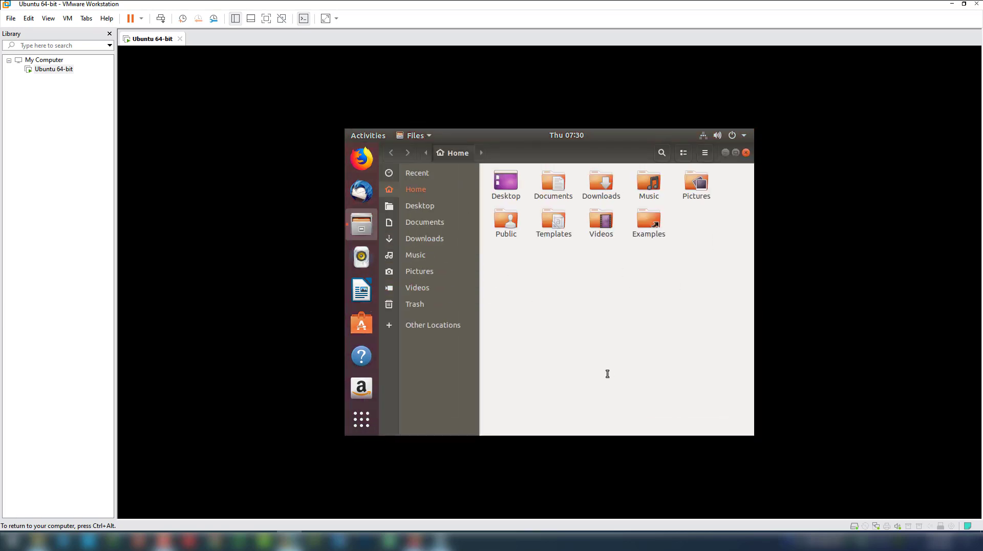
left_click(425, 206)
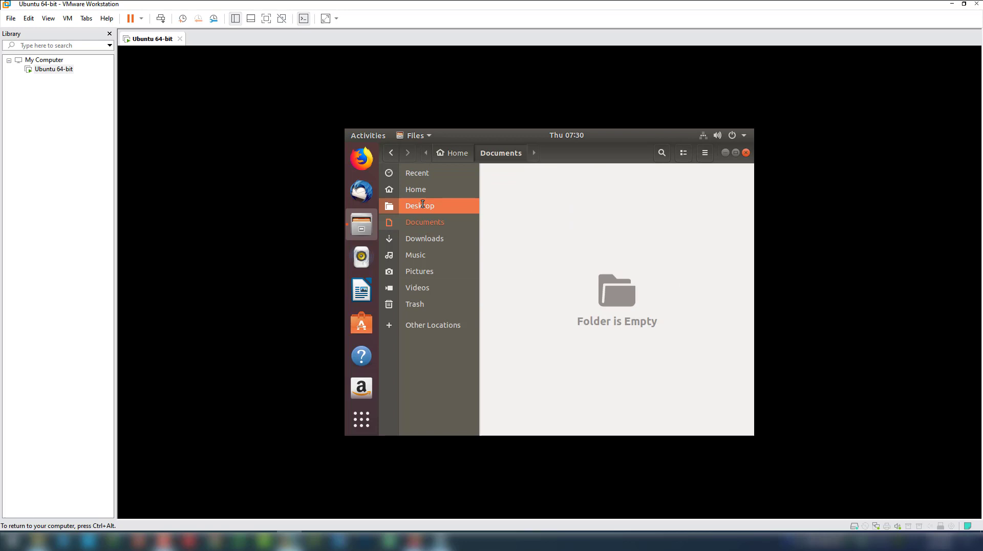
left_click(428, 239)
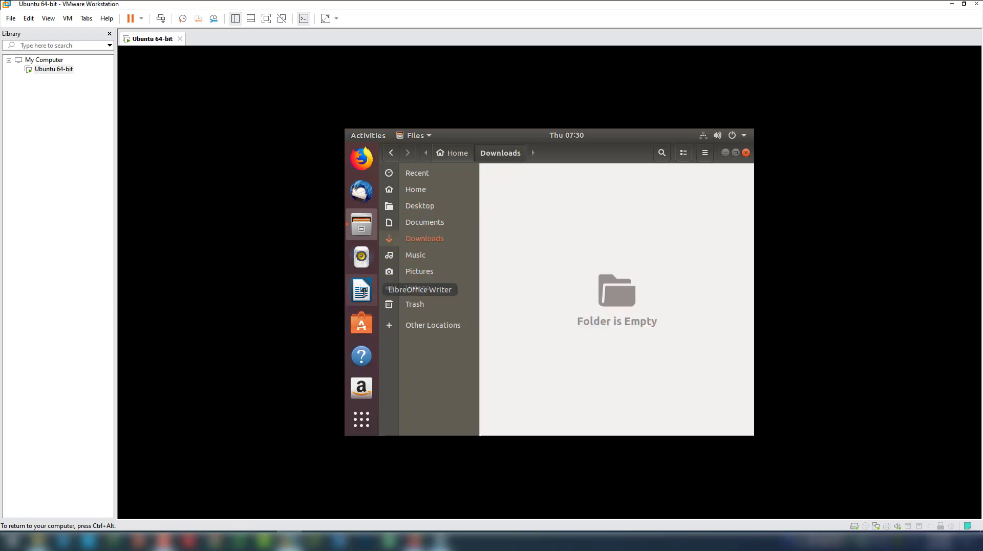
Launch and close LibreOffice Writer, then return to the all-applications grid
left_click(365, 291)
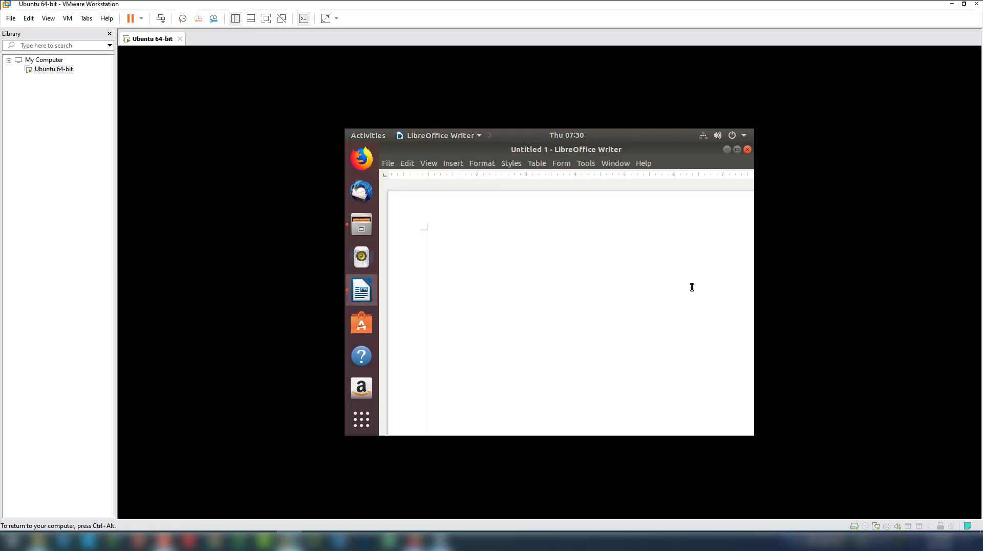
left_click(748, 149)
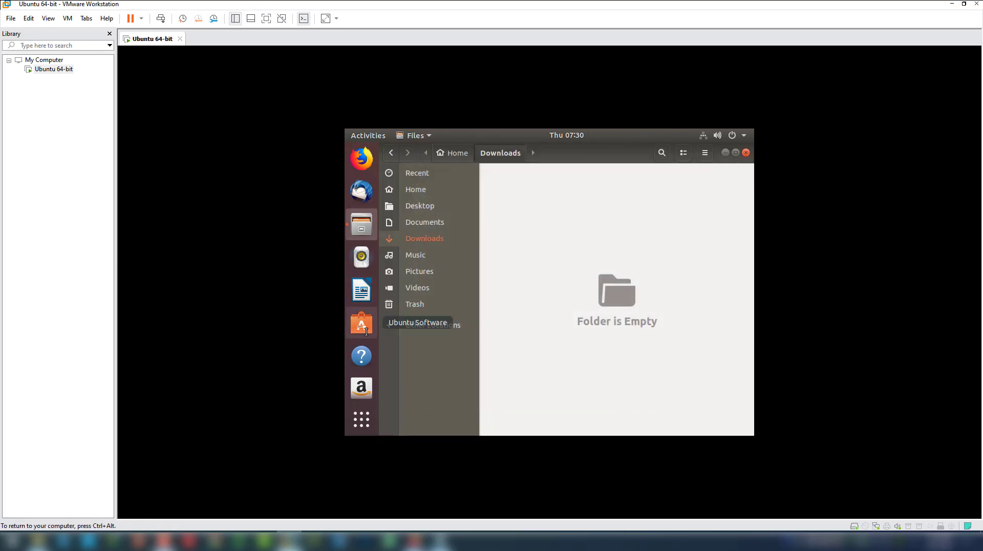
left_click(369, 419)
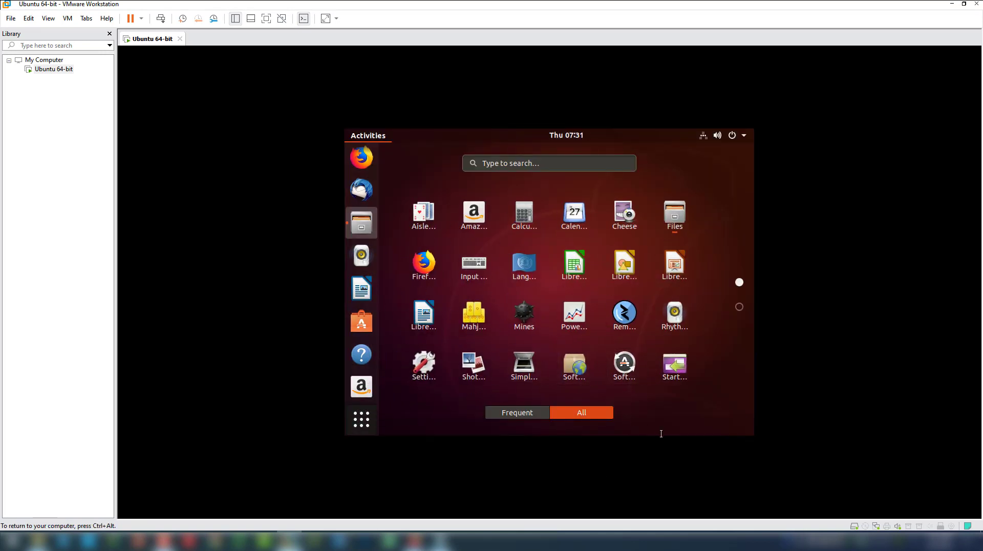
Launch Terminal from a 'term' search and zoom its text in via View > Zoom In
left_click(538, 164)
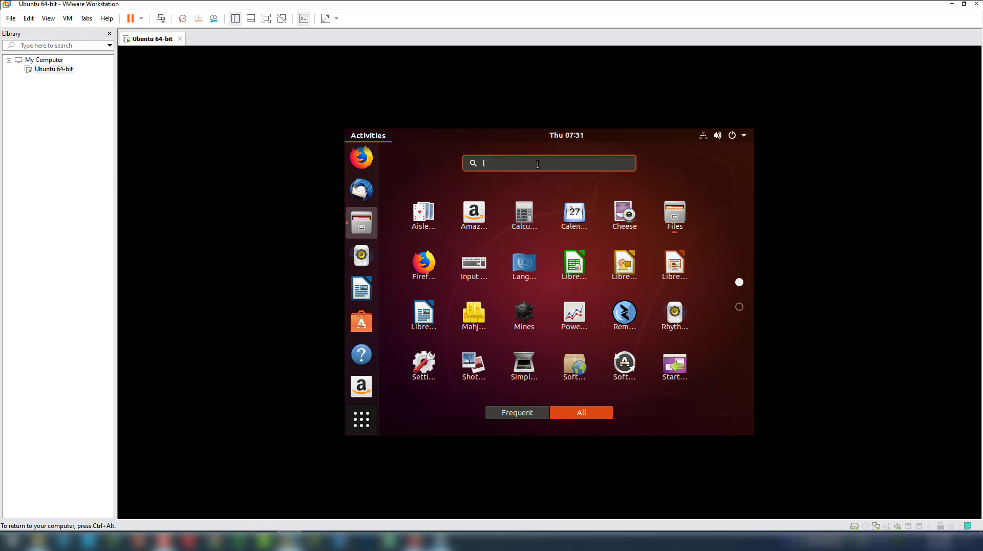
type("ter")
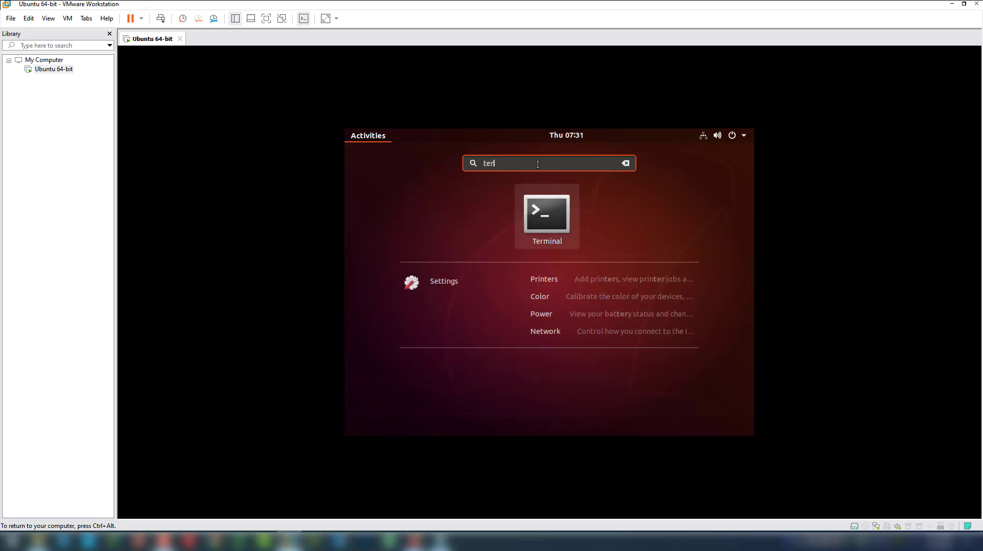
type("mi")
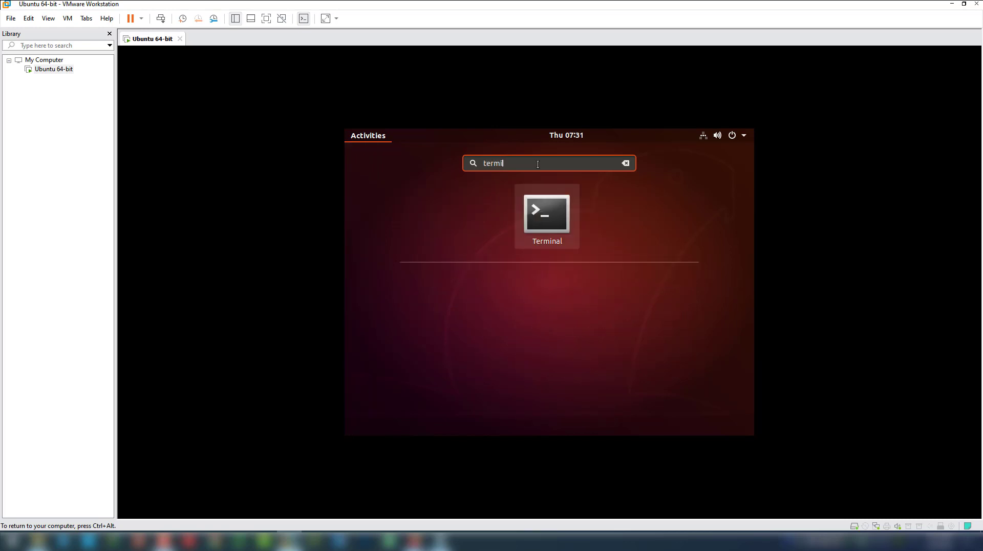
key("BackSpace")
key("BackSpace")
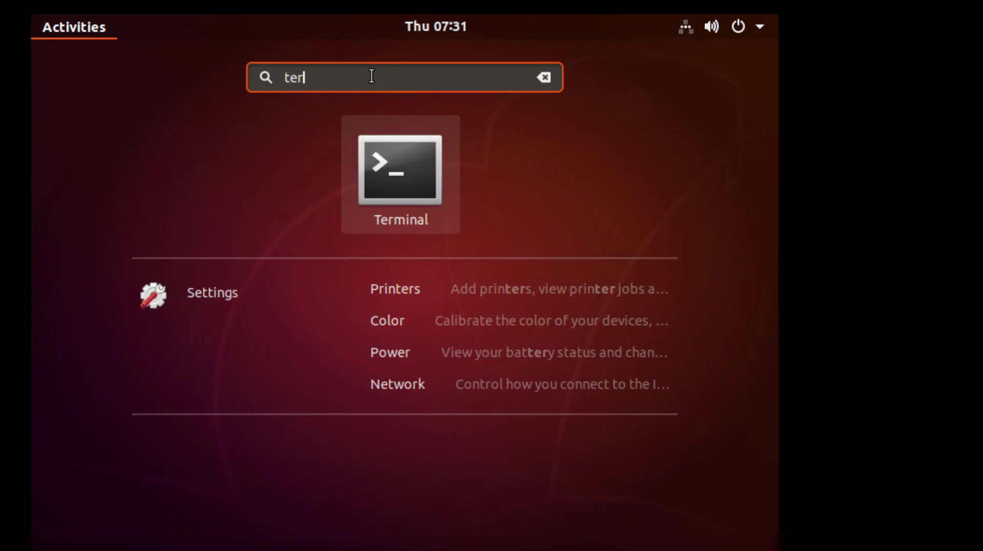
left_click(403, 185)
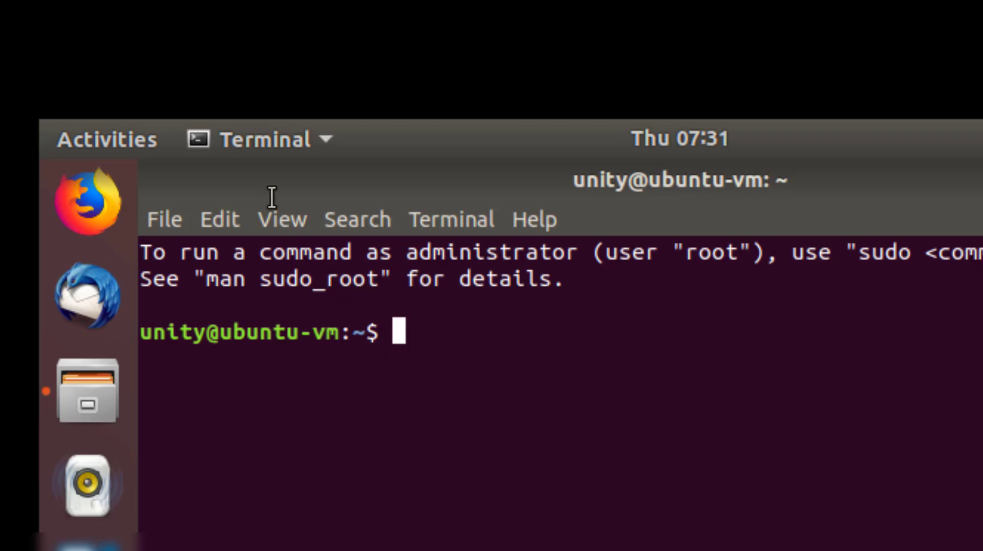
left_click(276, 219)
left_click(340, 333)
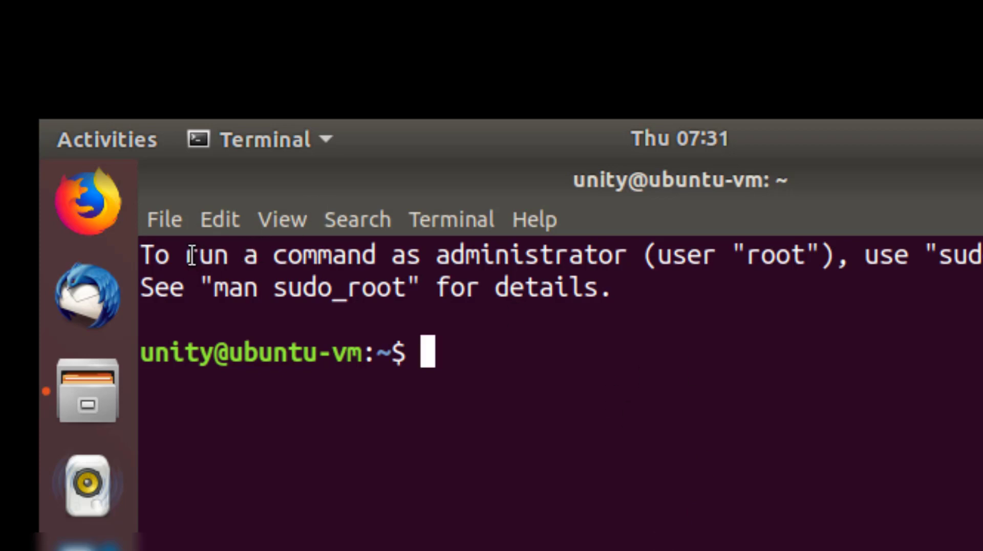
Select and deselect parts of the welcome message and the prompt's user name, host ubuntu-vm and $
left_click_drag(196, 254, 918, 251)
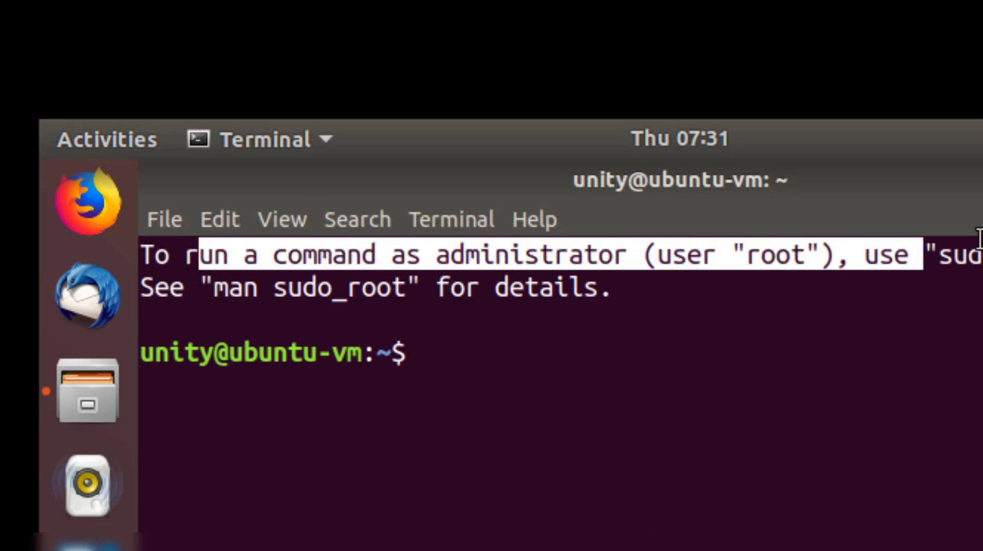
double_click(942, 255)
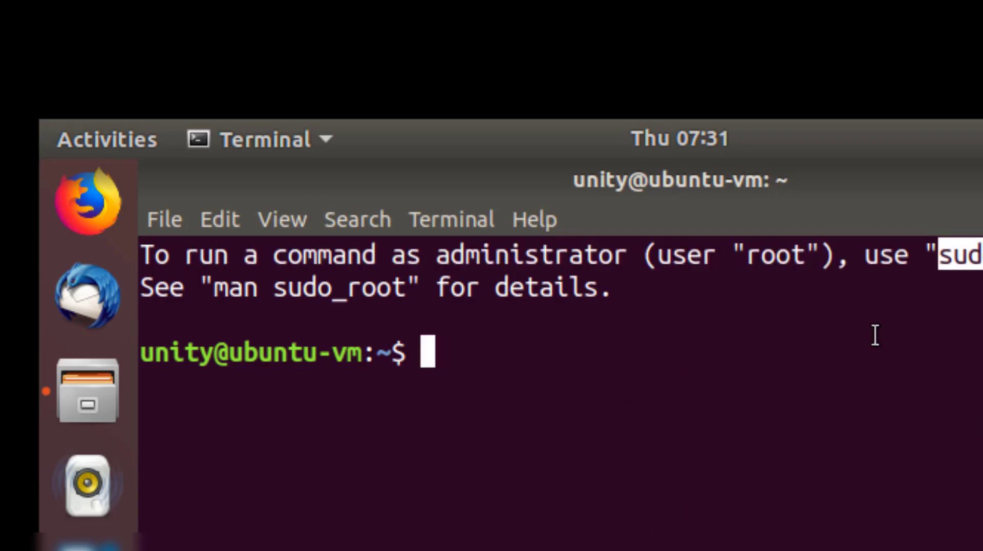
left_click(822, 356)
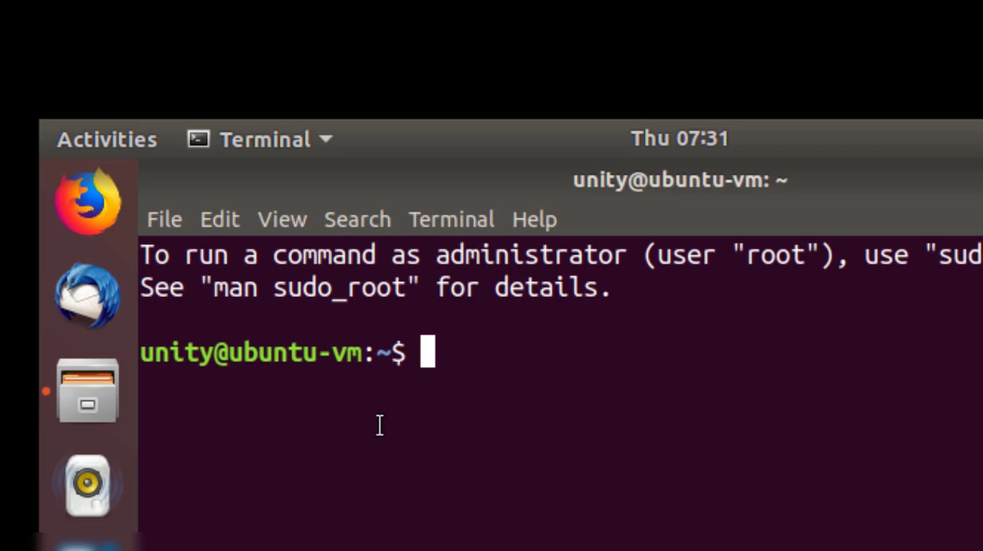
double_click(398, 351)
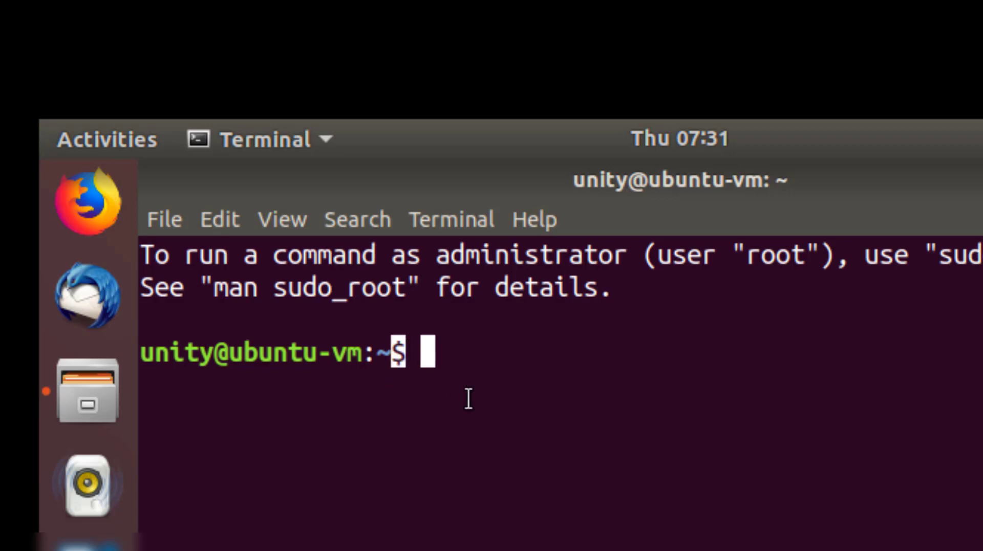
left_click(445, 367)
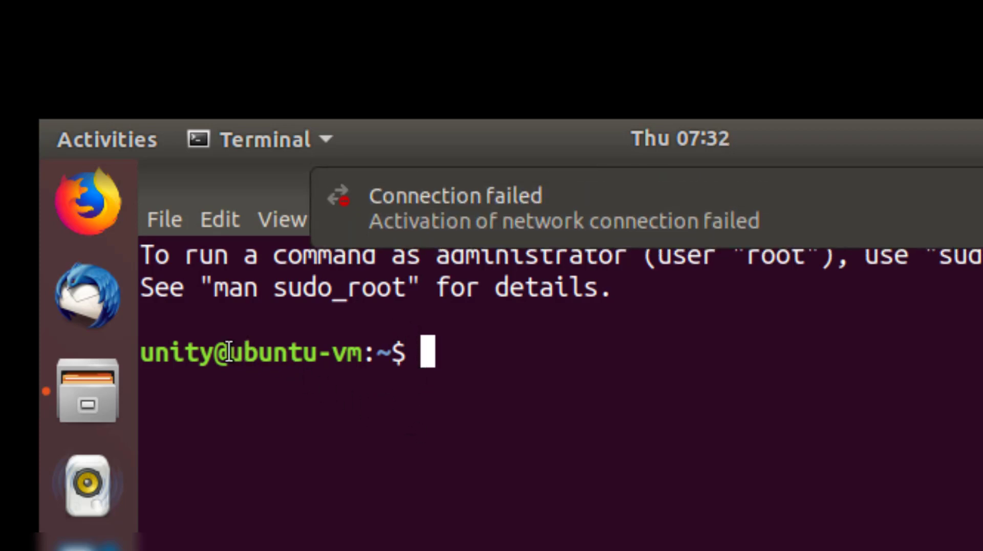
left_click_drag(229, 352, 360, 353)
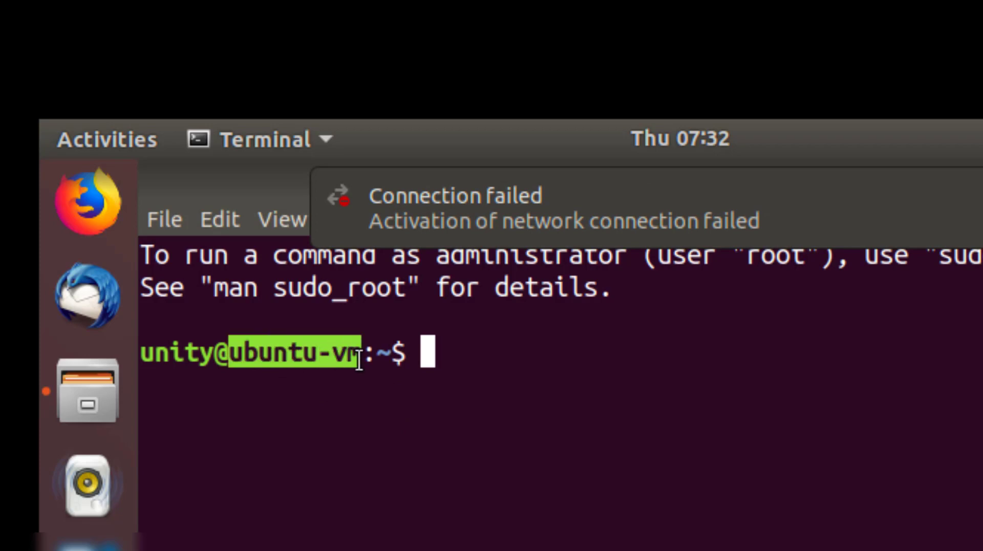
left_click(223, 358)
left_click_drag(208, 353, 70, 356)
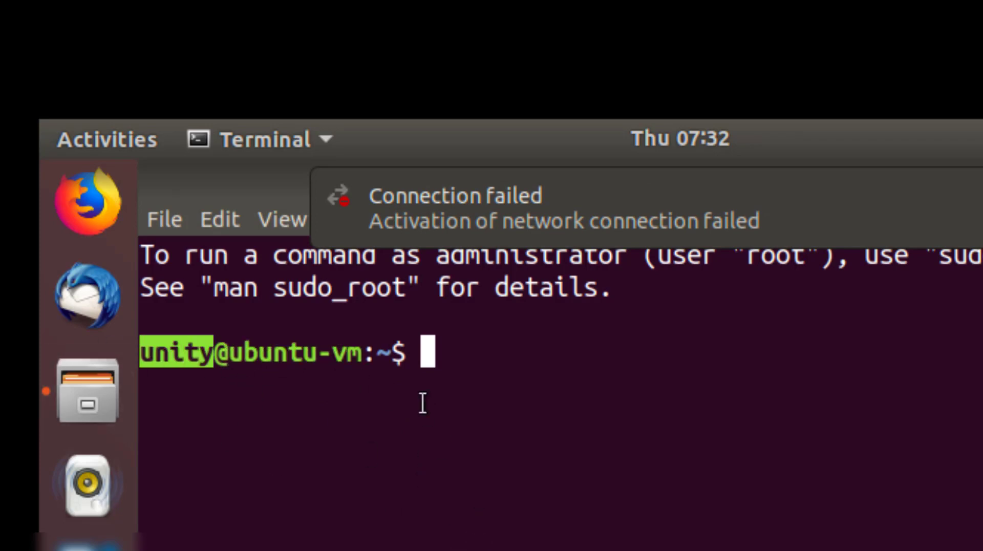
left_click(443, 367)
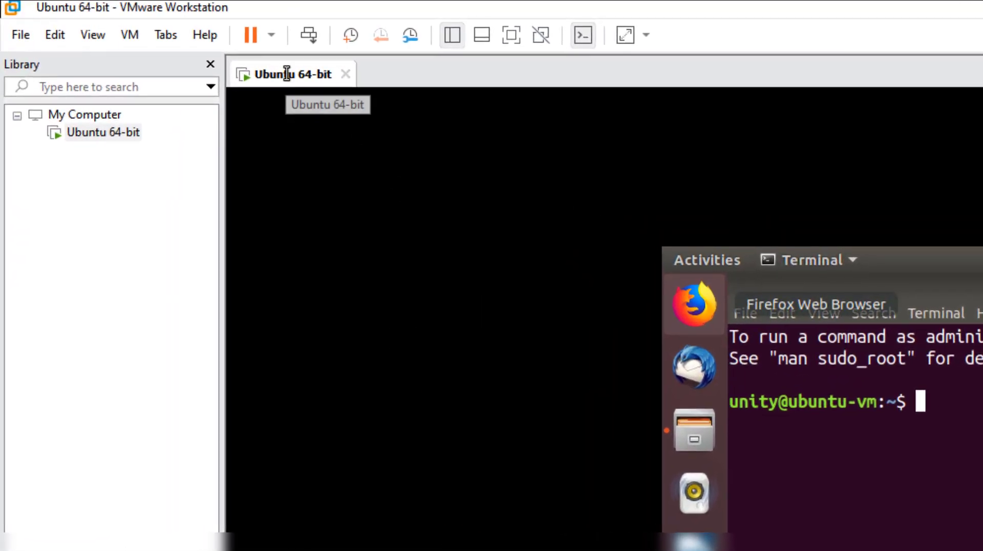
Mount the VMware Tools disc, open it in Files and copy the tar.gz archive
right_click(287, 73)
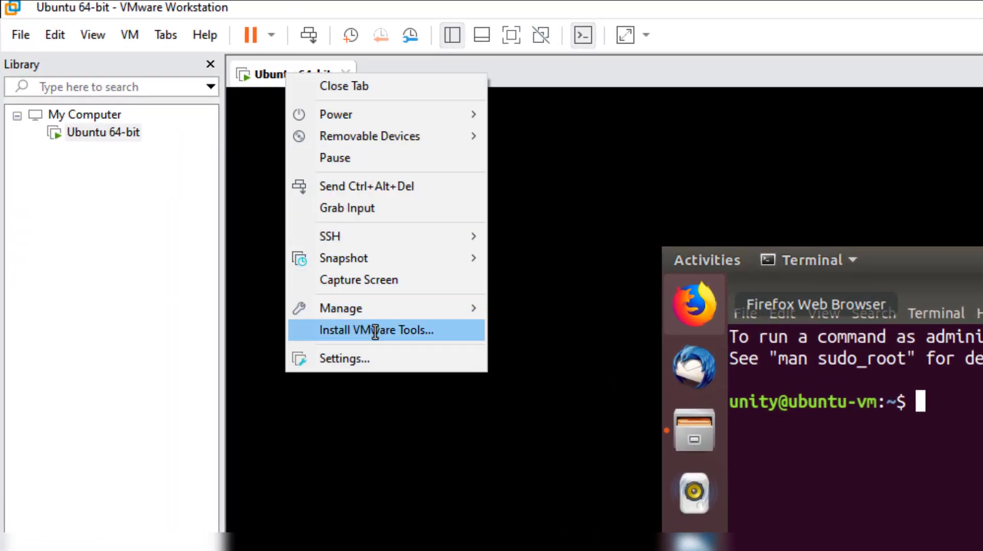
left_click(375, 330)
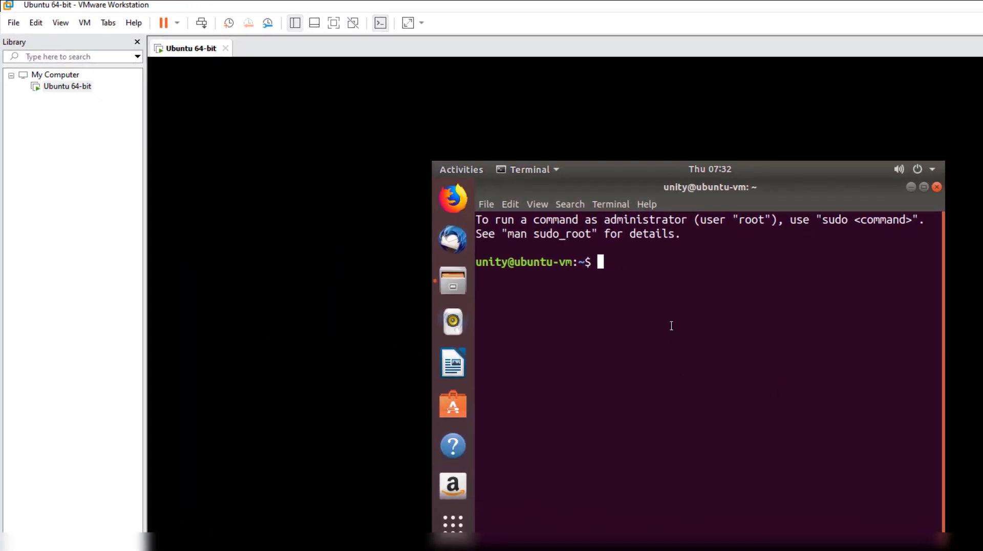
mouse_move(606, 198)
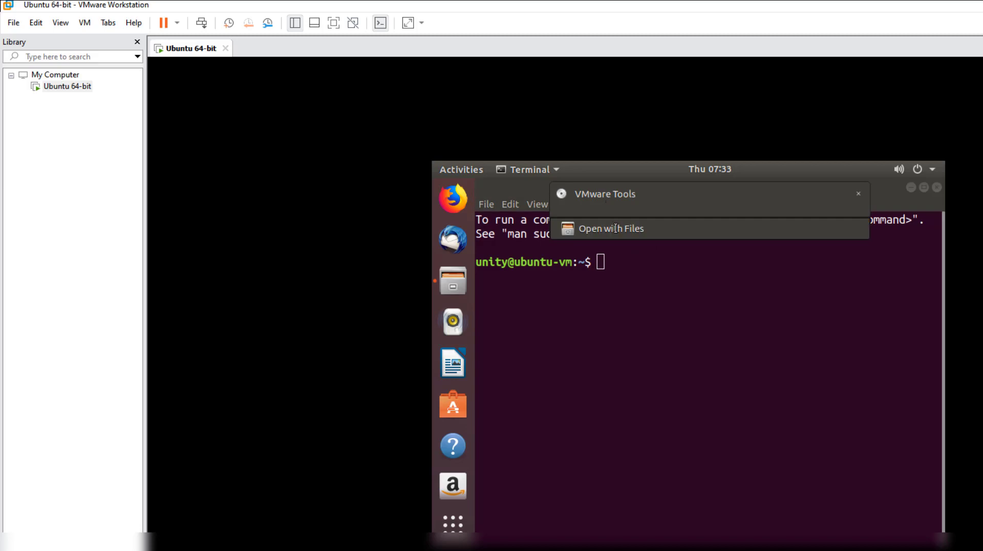
left_click(672, 226)
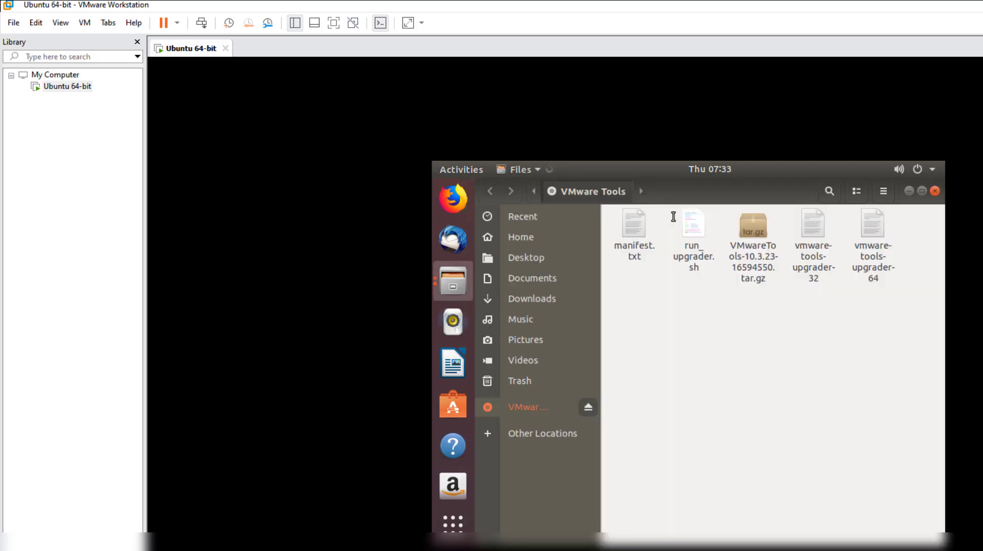
right_click(760, 264)
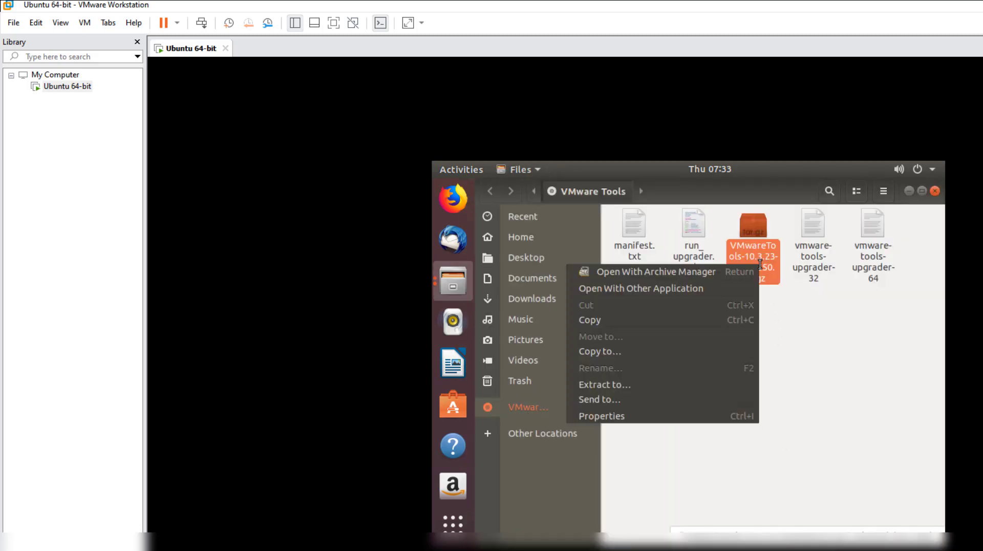
left_click(595, 321)
Paste the archive onto the desktop and extract it there
key("ctrl+alt+t")
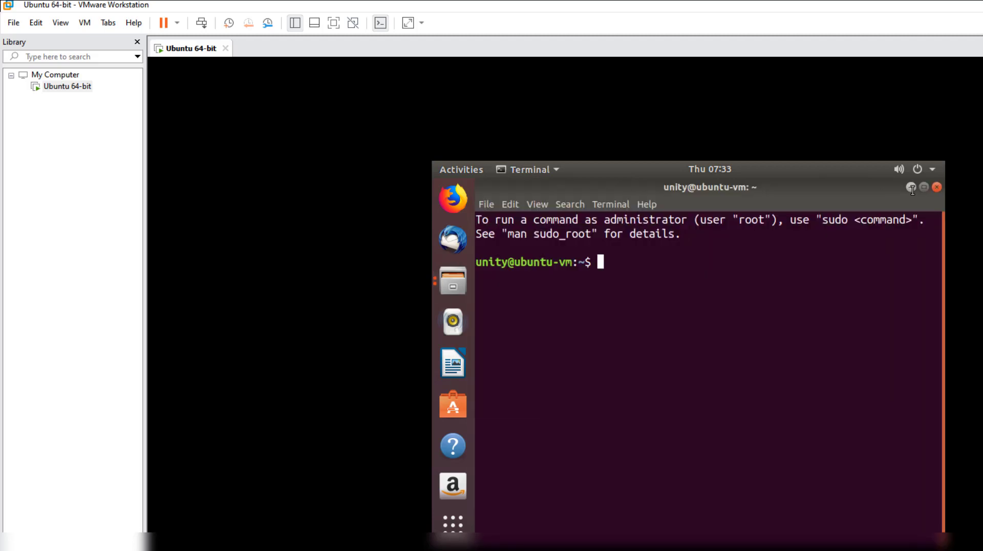
left_click(911, 188)
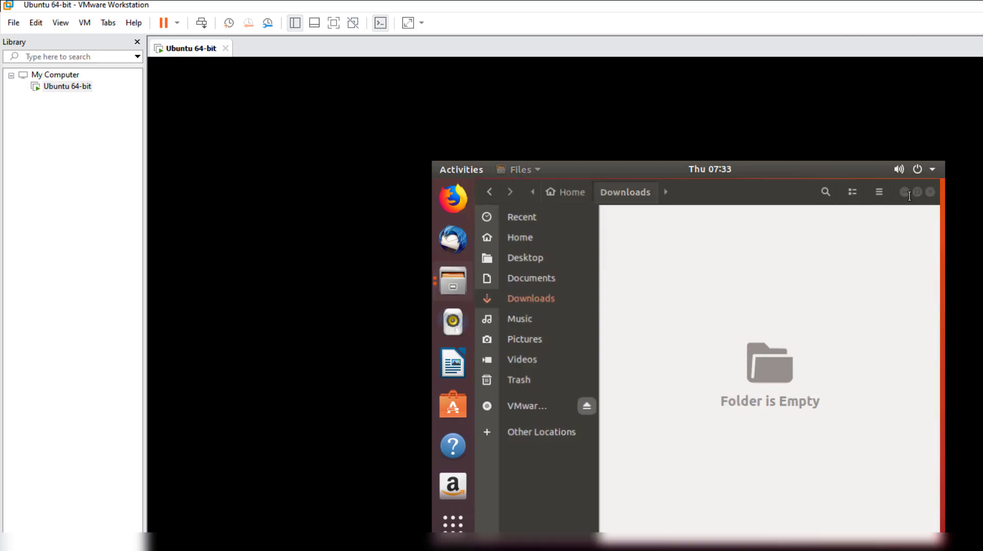
left_click(904, 192)
right_click(617, 249)
left_click(645, 271)
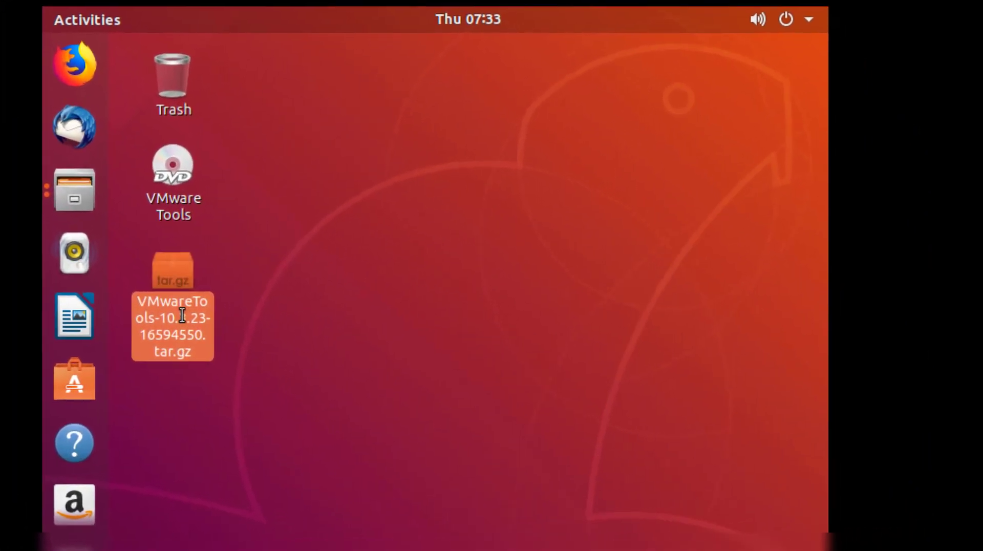
right_click(526, 361)
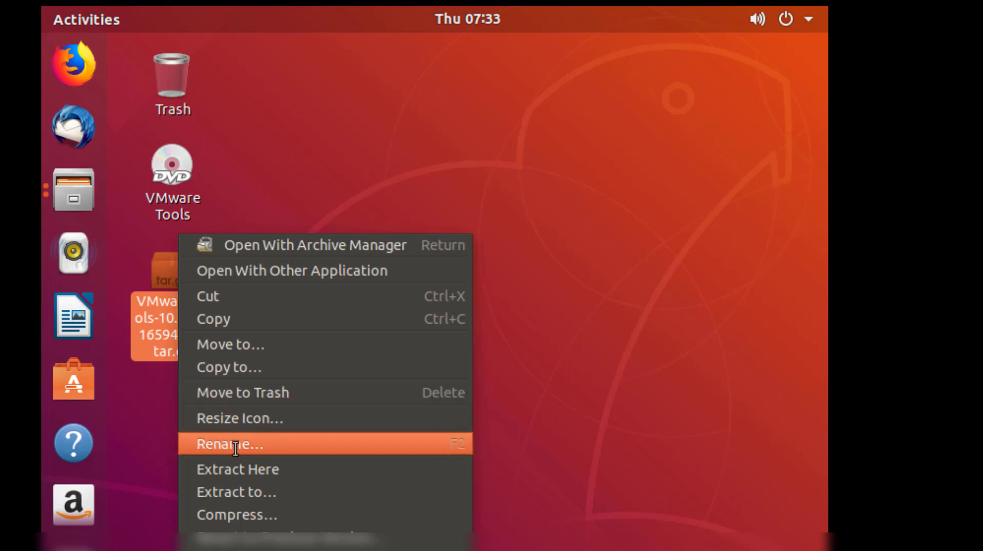
left_click(248, 469)
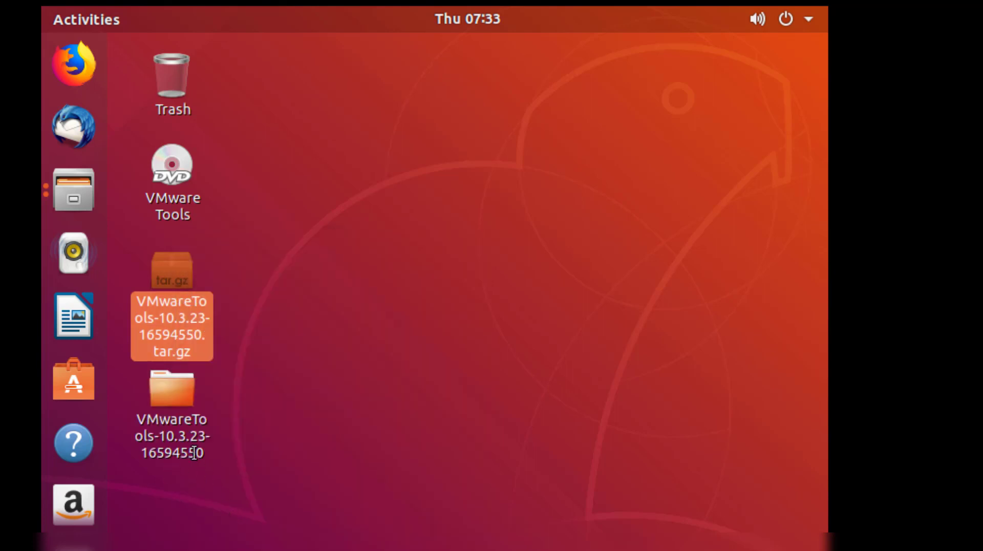
Open a terminal inside the extracted VMwareTools-10.3.23-16594550 folder, then close it
right_click(193, 445)
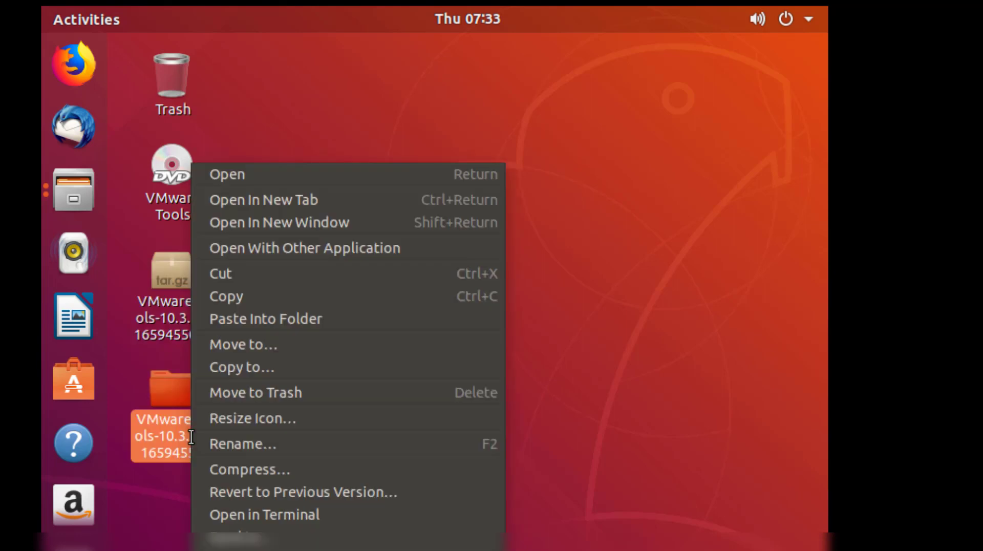
left_click(271, 516)
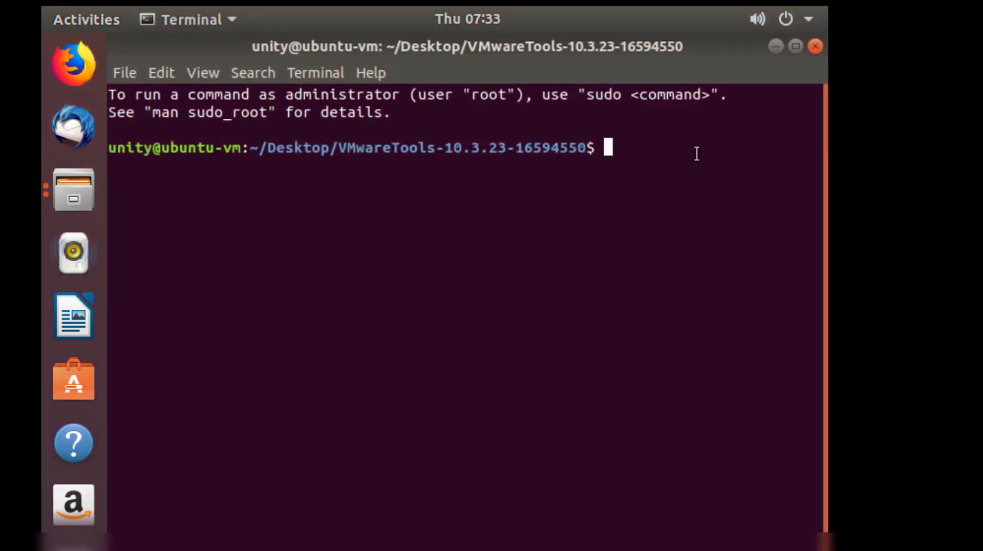
left_click(815, 47)
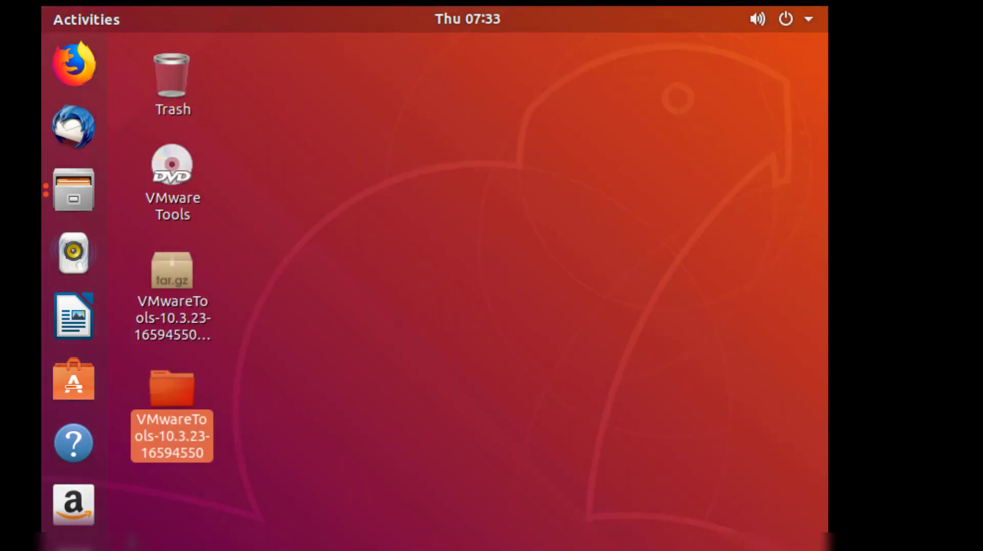
Open Terminal from the applications grid and run ls in the home folder
left_click(73, 548)
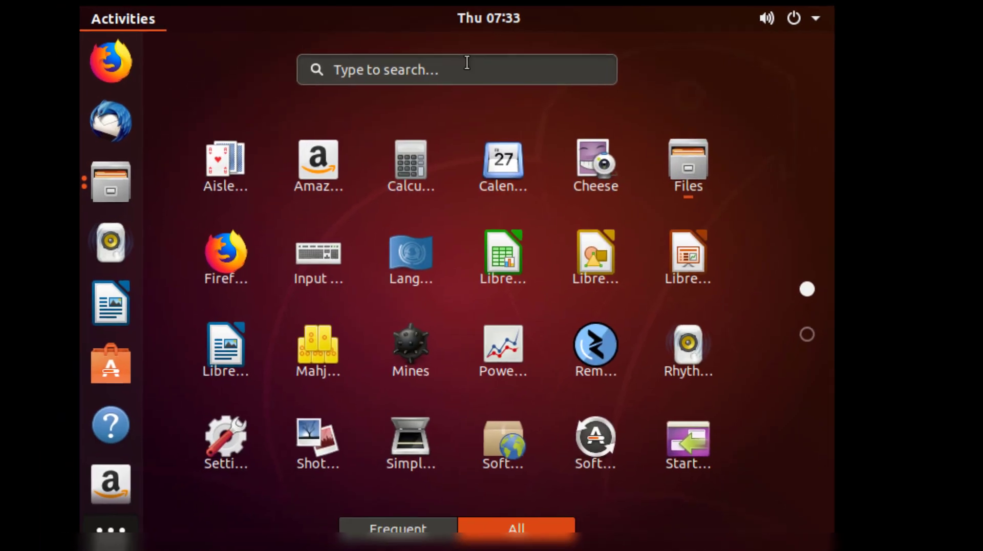
scroll(181, 386, "down", 1)
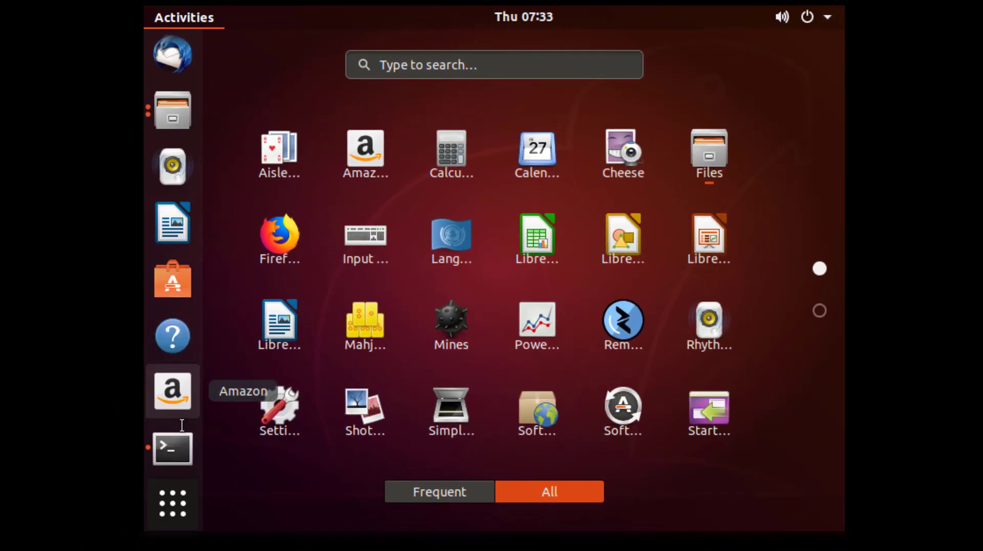
left_click(172, 448)
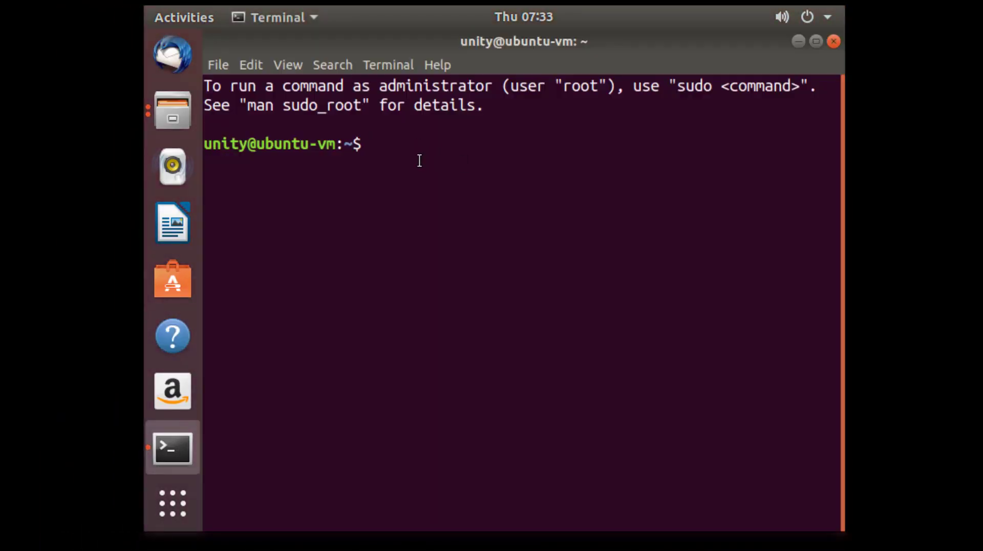
type("ls")
key("Return")
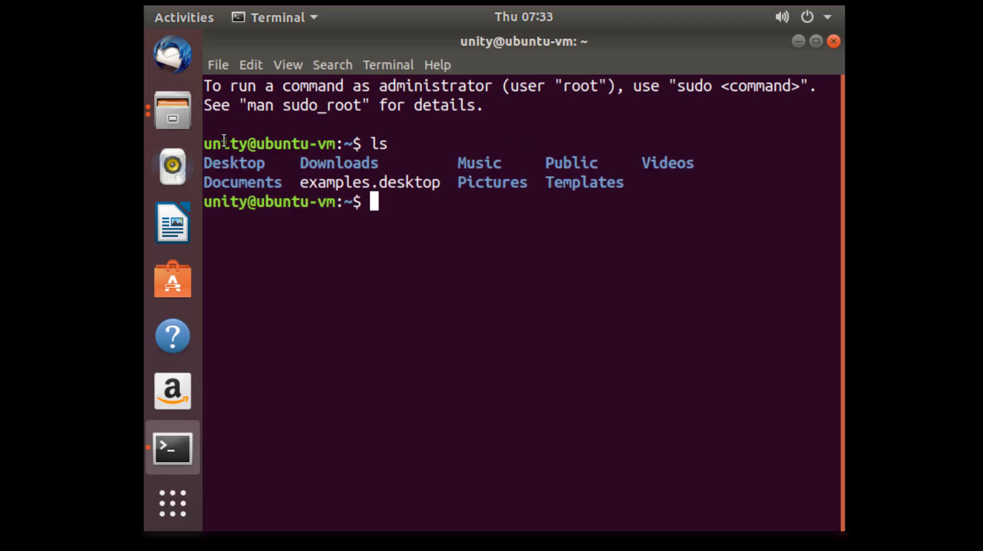
Change into the Desktop folder with cd De and Tab completion
double_click(258, 163)
left_click(395, 212)
type("cd De")
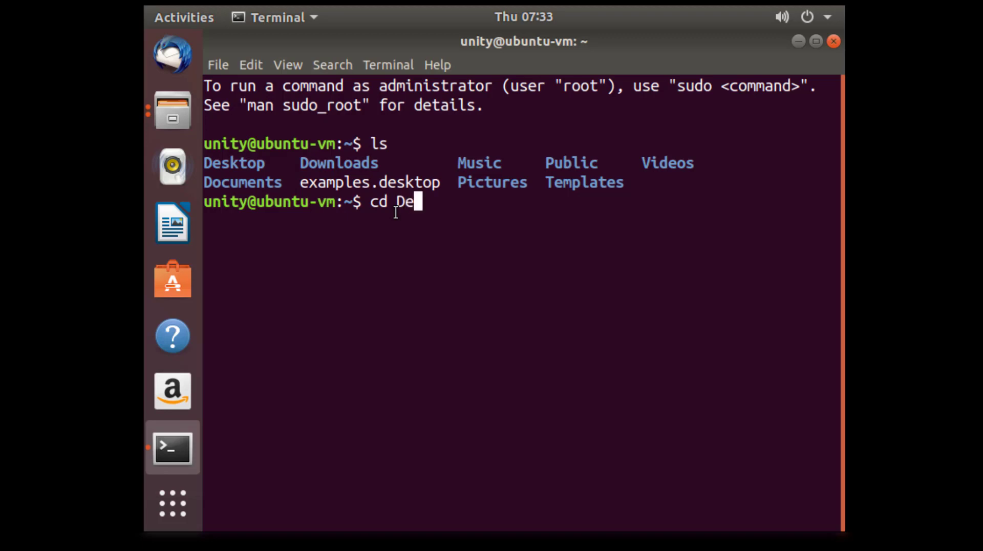
key("Tab")
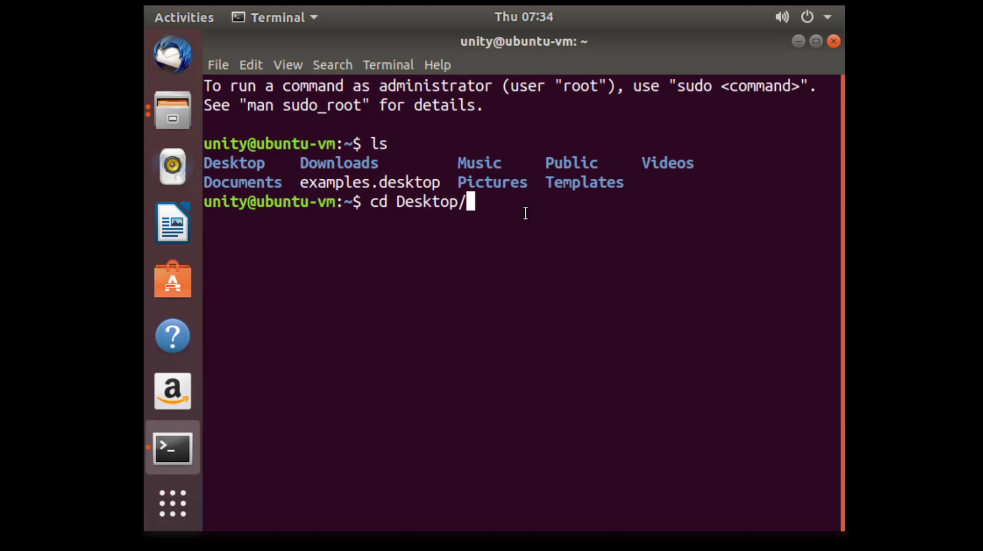
key("Return")
List the Desktop and cd into VMwareTools-10.3.23-16594550 using Tab completion
type("ls")
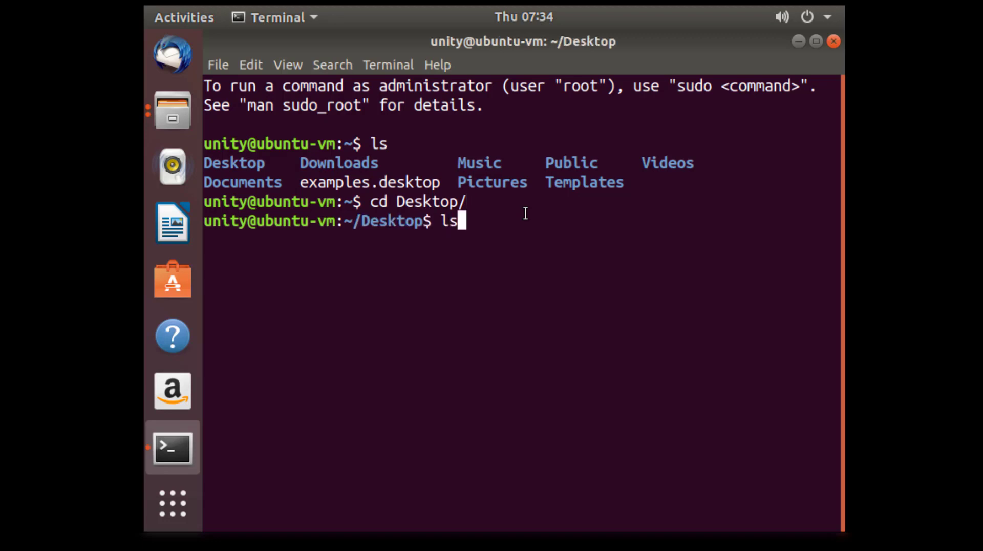
key("Return")
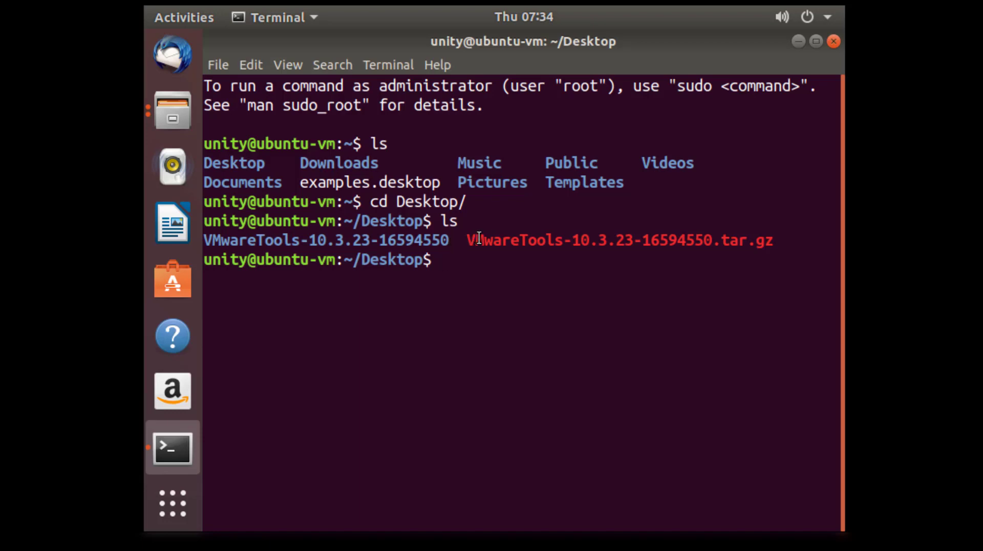
left_click_drag(479, 238, 773, 241)
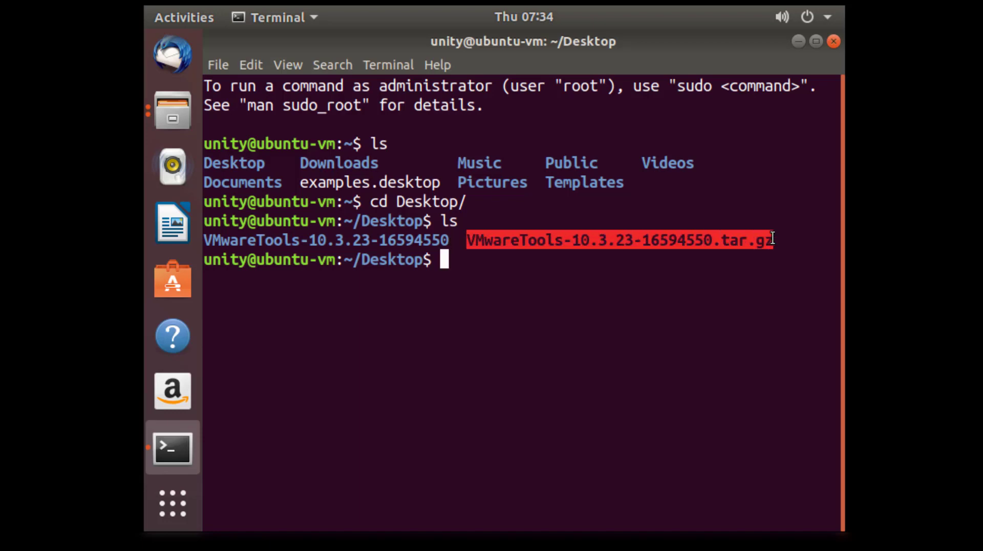
left_click(397, 254)
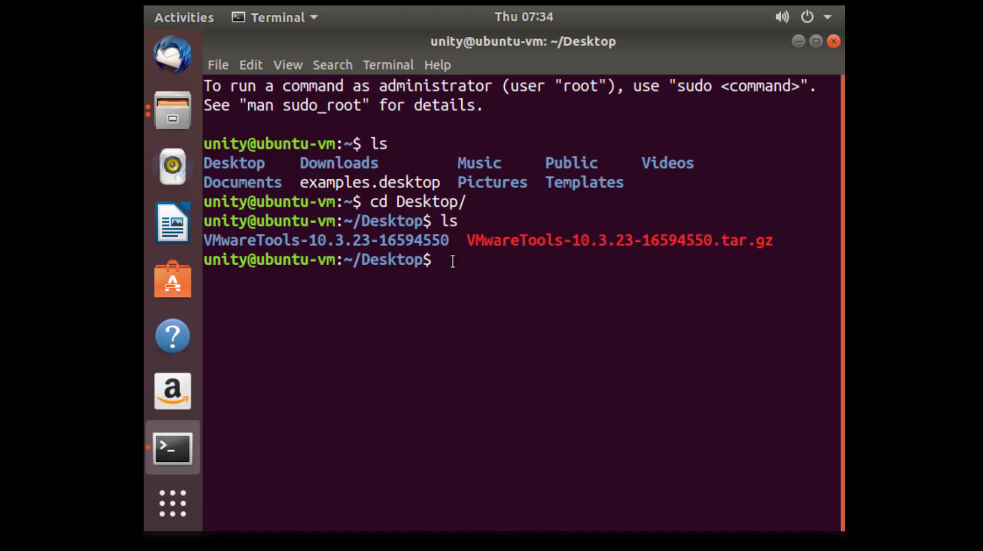
type("cd VM")
key("Tab")
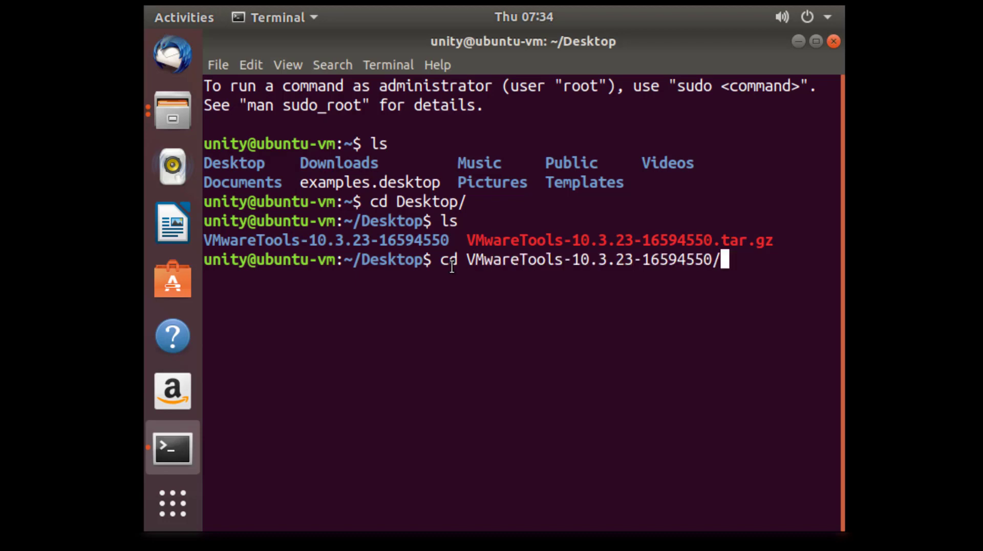
key("Return")
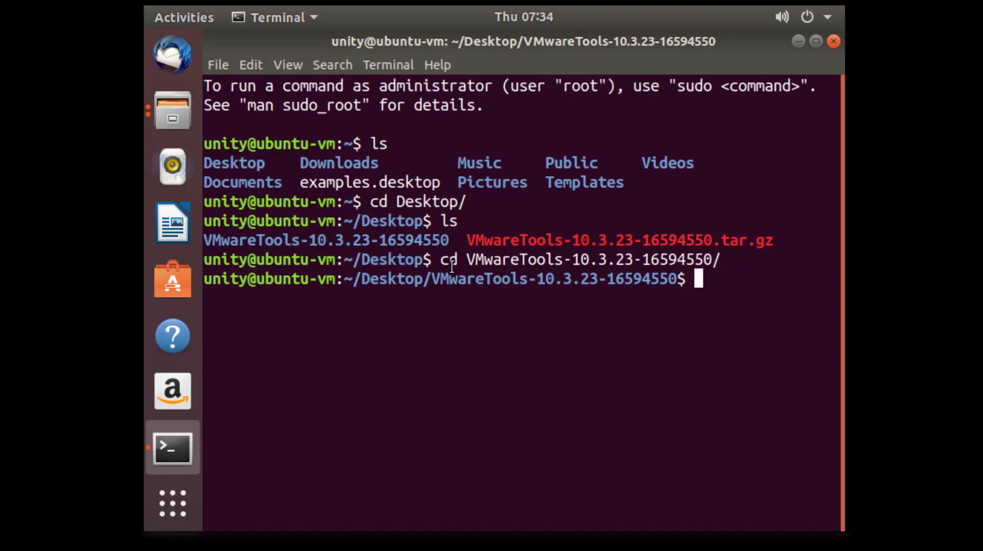
List its contents, cd into vmware-tools-distrib and list it to find vmware-install.pl
type("ls")
key("Return")
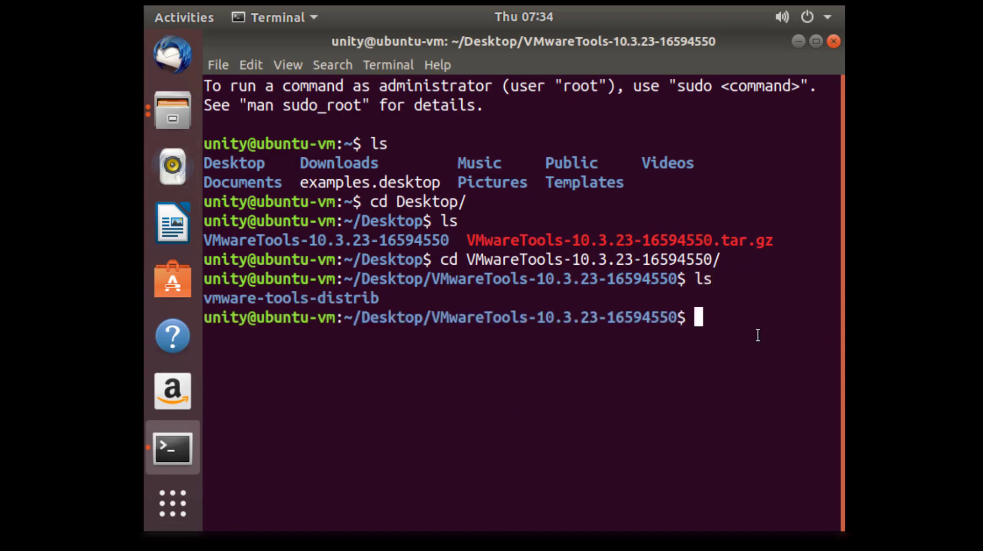
type("cd vm")
key("Tab")
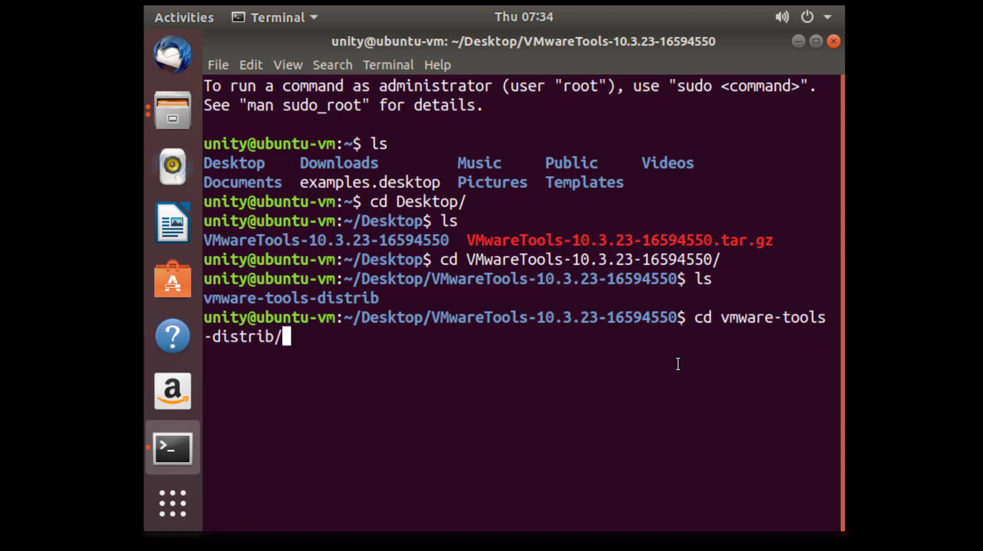
key("Return")
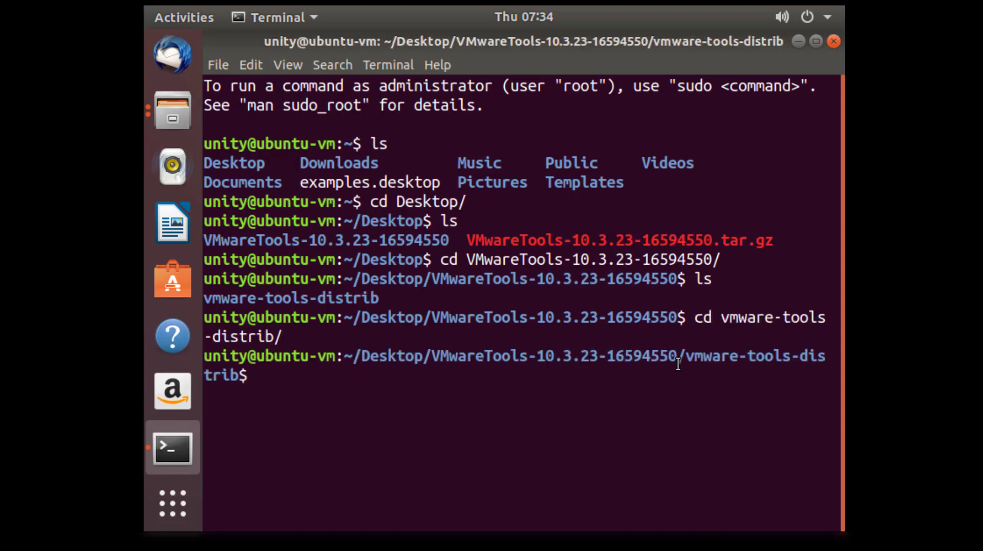
type("ls")
key("Return")
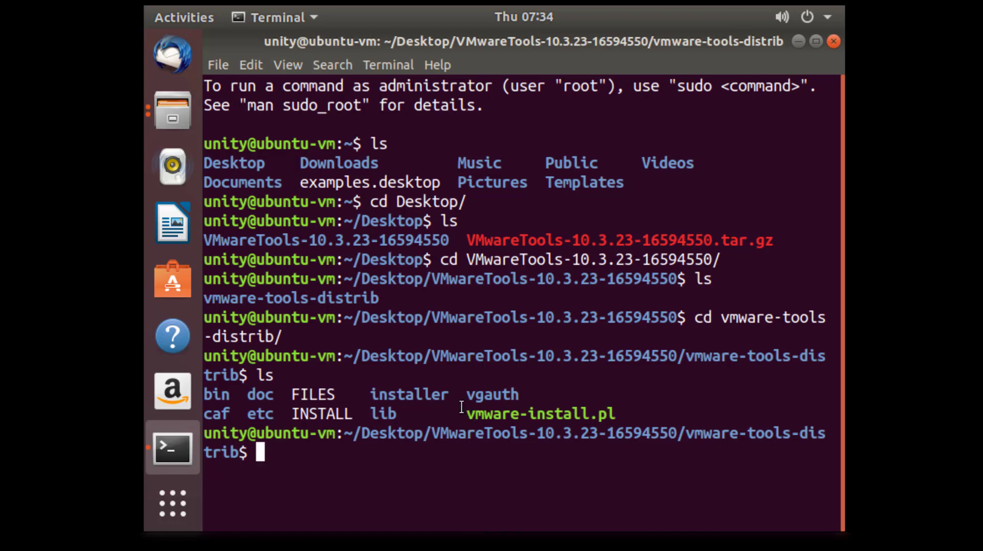
left_click_drag(467, 412, 621, 416)
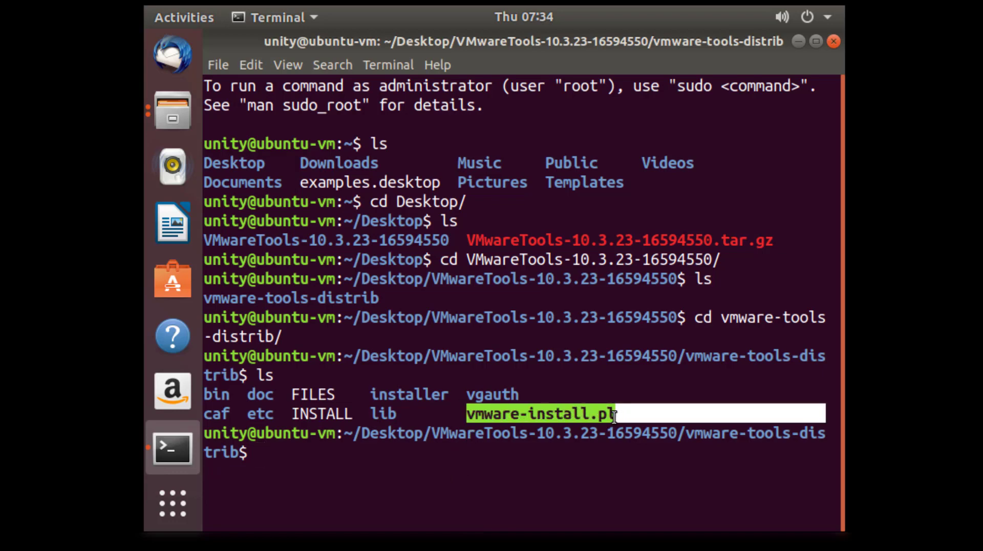
left_click(612, 417)
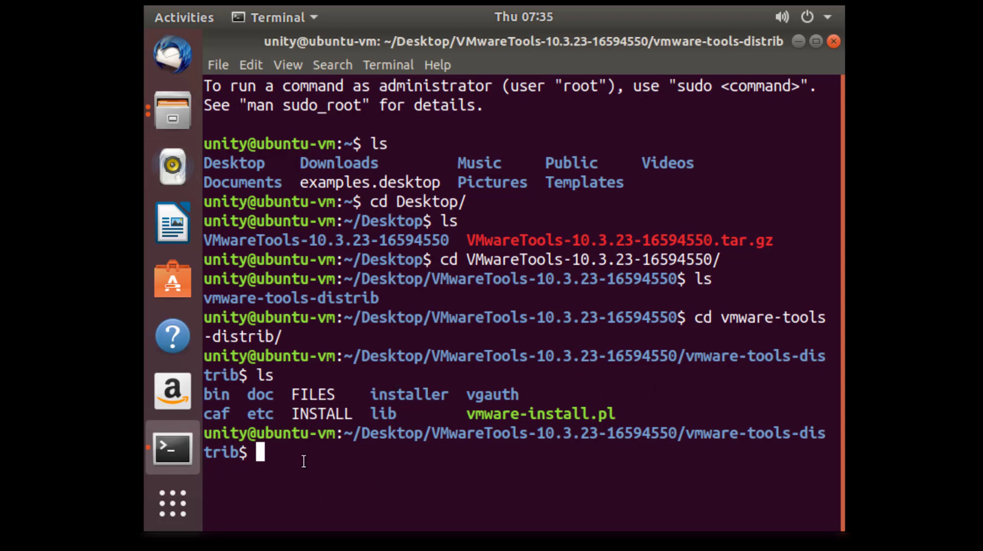
Run vmware-install.pl with sudo and enter the account password
type("v")
key("BackSpace")
type("sudo ./vm")
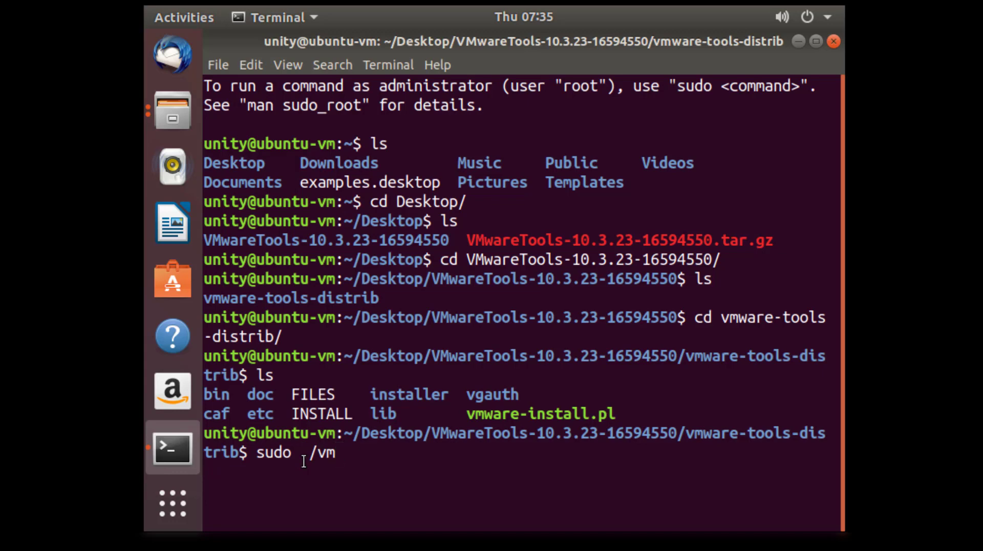
key("Tab")
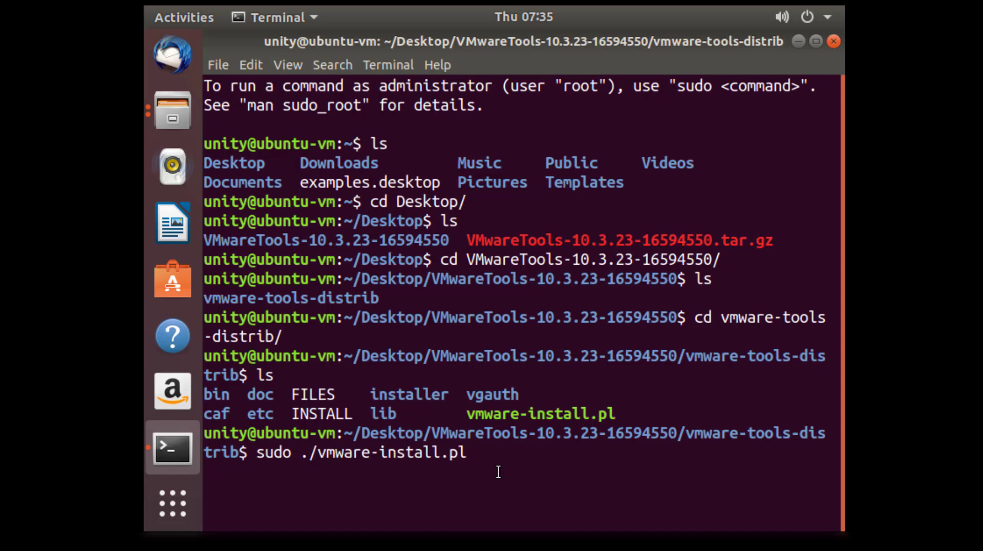
type("-d")
key("BackSpace")
key("BackSpace")
key("Return")
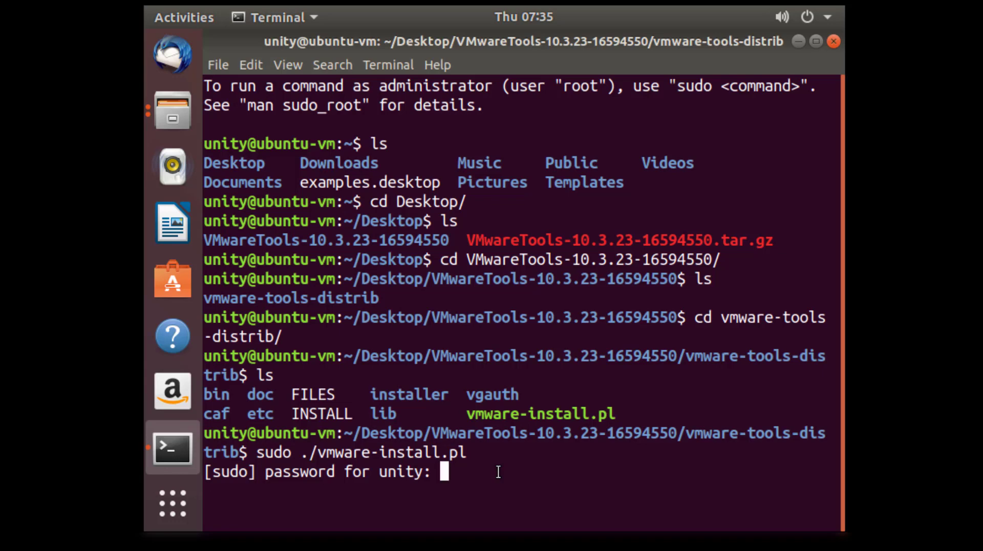
key("Return")
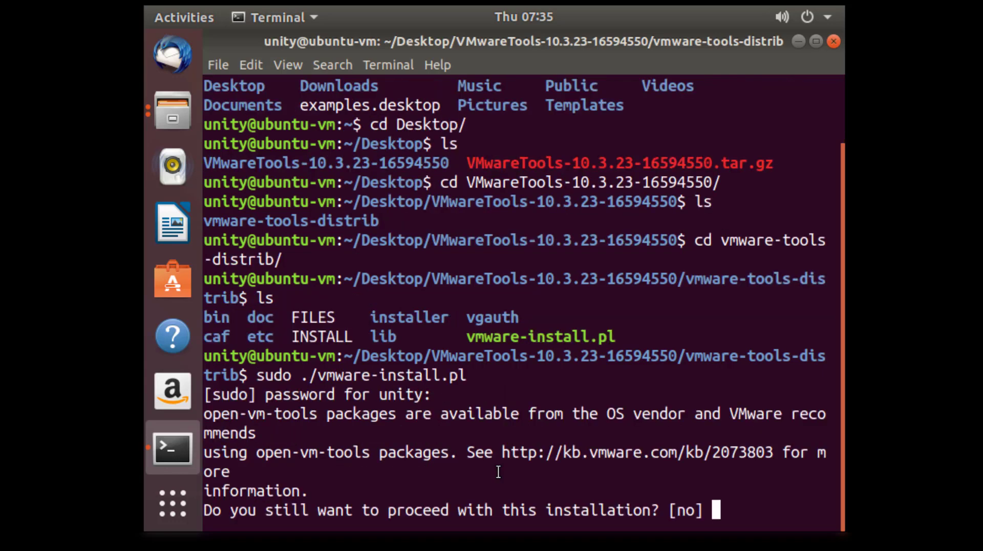
Agree to install and accept the default binary, init, library, agent and documentation directories
type("y")
key("Return")
type("y")
key("BackSpace")
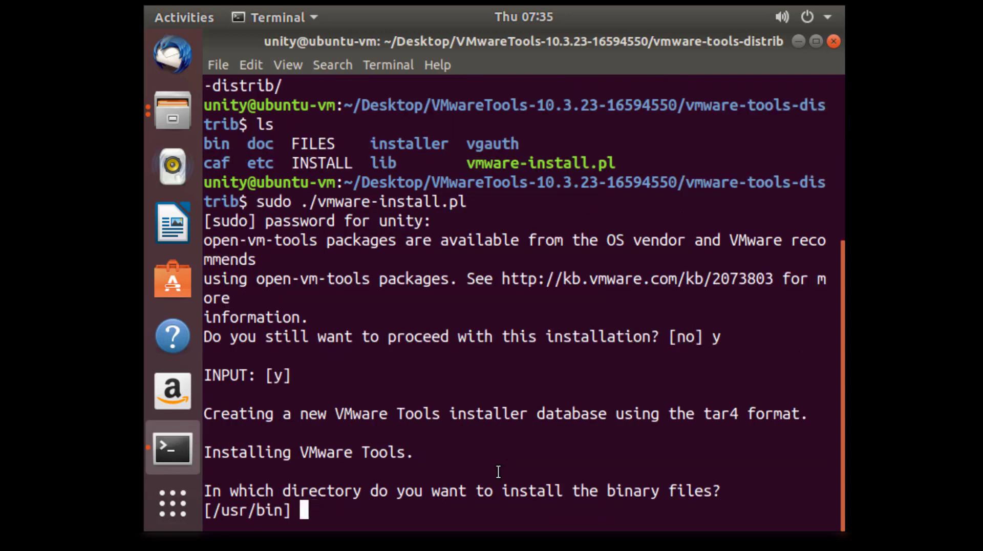
key("Return")
key("Return")
key("Return")
key("Return")
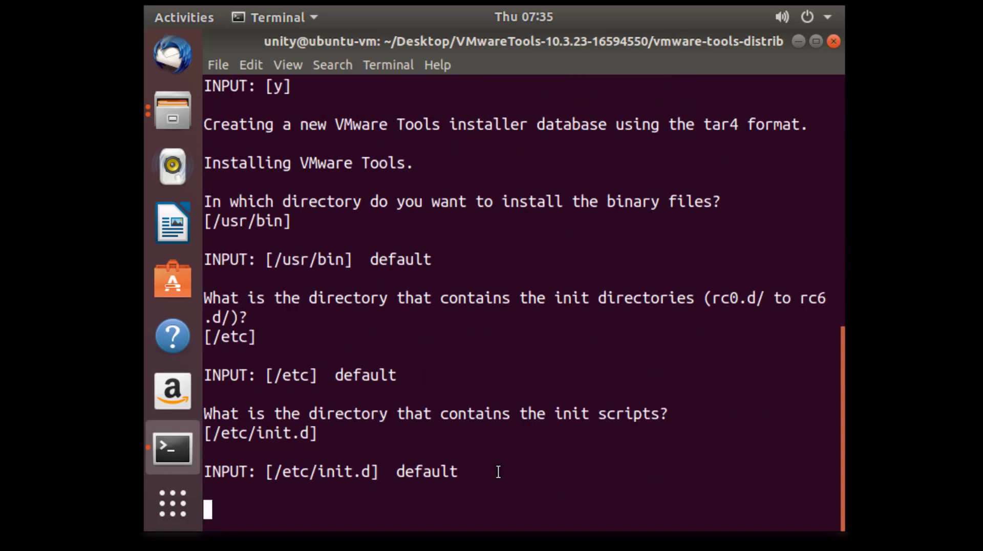
key("Return")
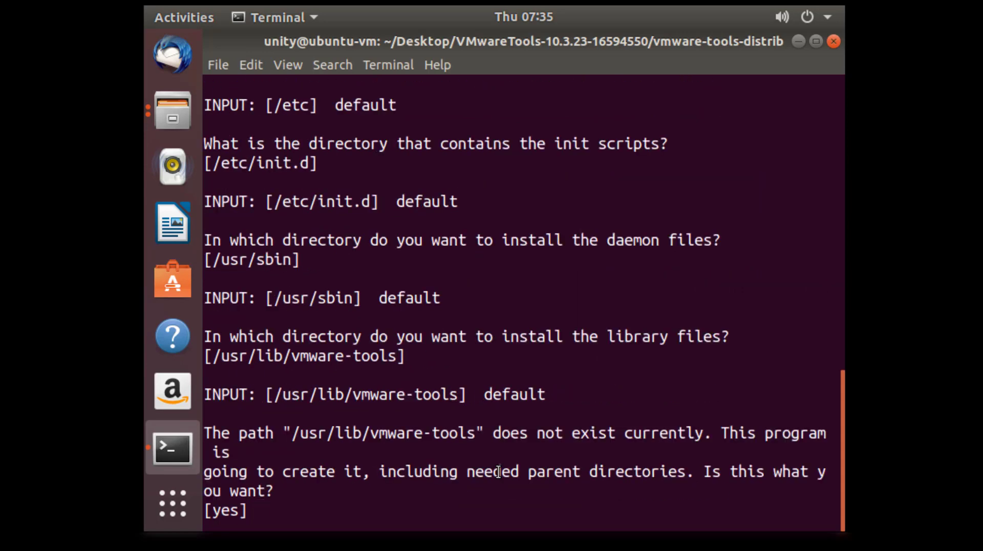
type("y")
key("Return")
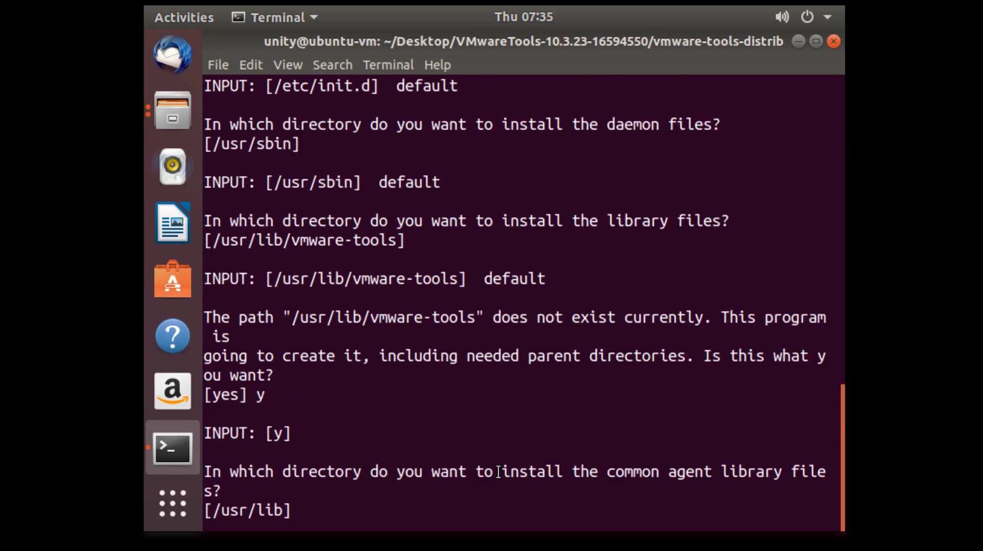
key("Return")
key("Return")
key("Return")
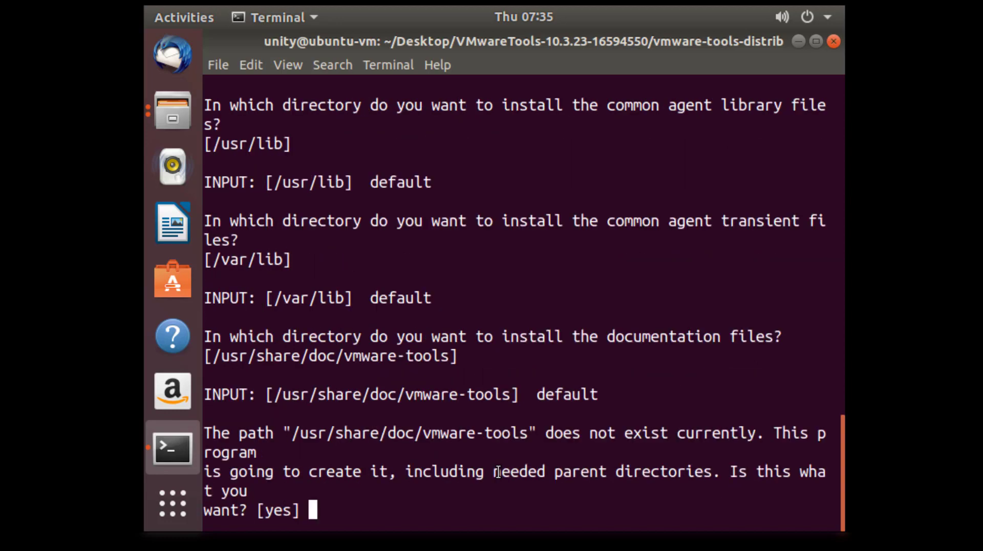
type("y")
key("Return")
type("y")
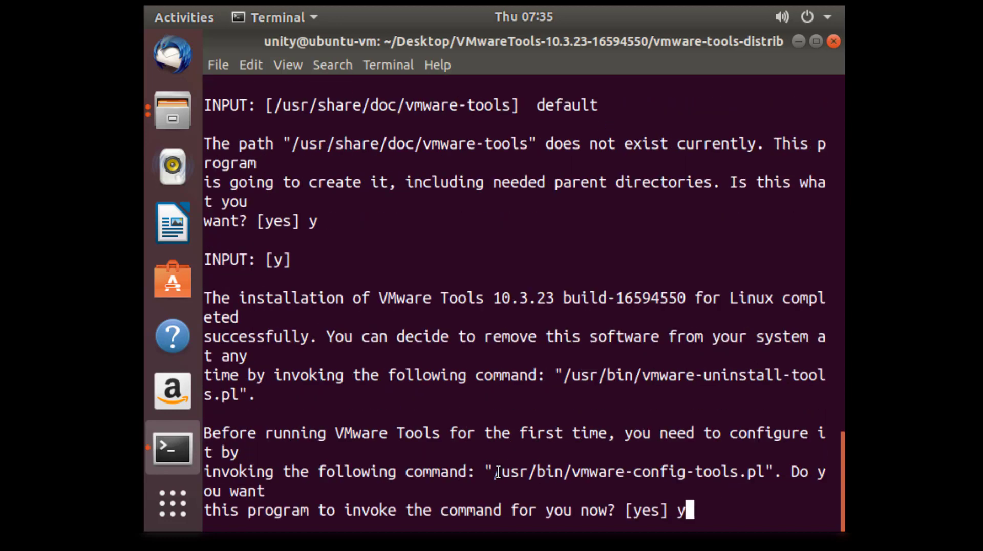
key("Return")
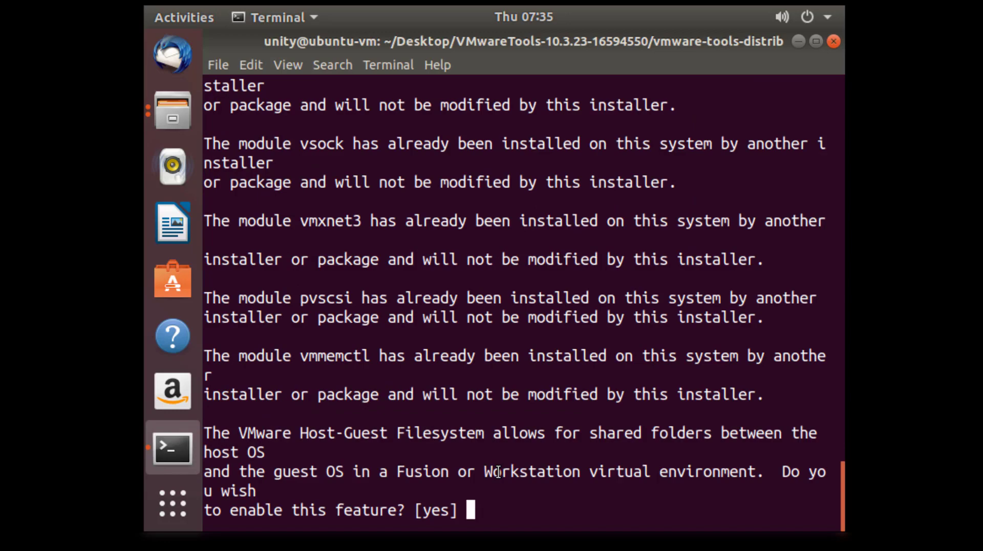
Enable shared folders, vmblock, Guest Authentication and the Common Agent with y
type("y")
key("Return")
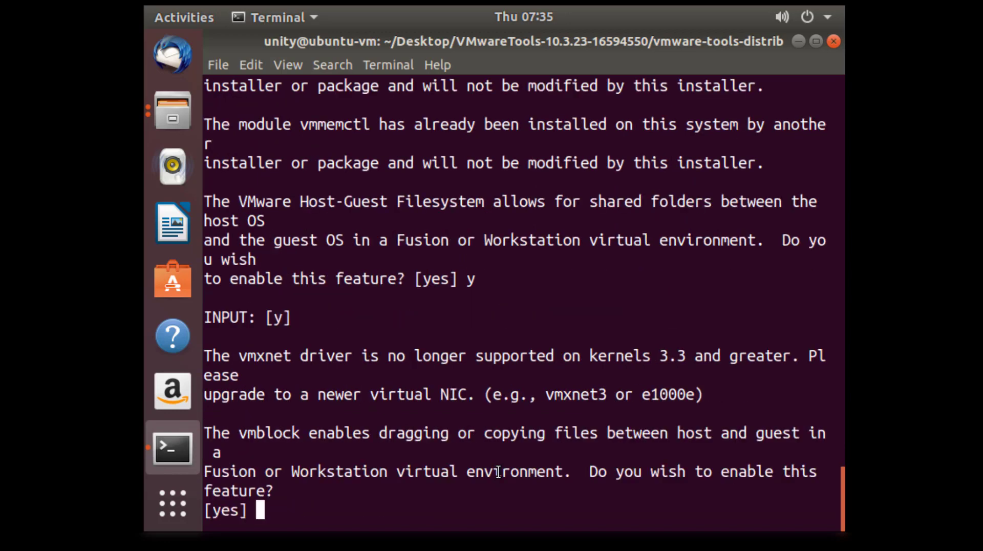
type("y")
key("Return")
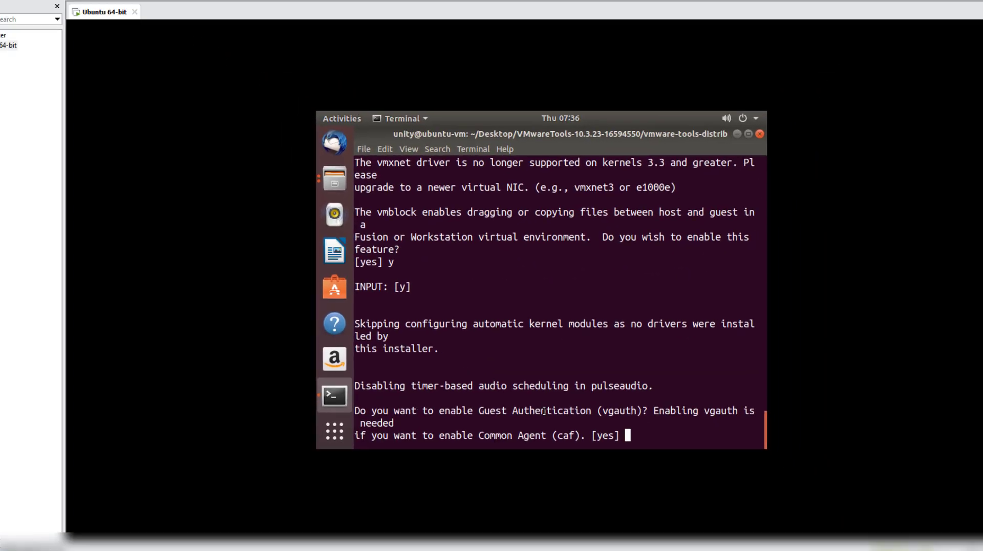
type("y")
key("Return")
type("y")
key("Return")
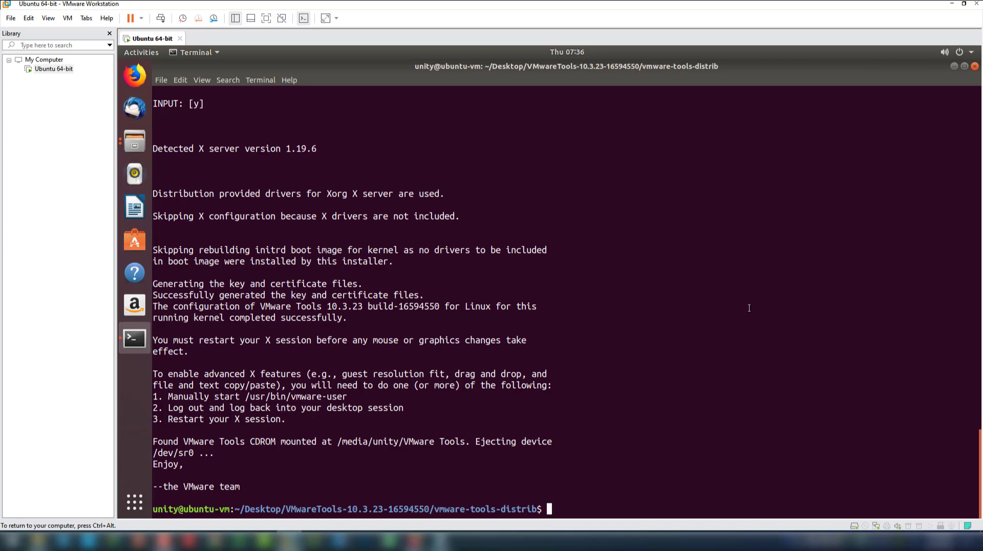
Switch the Ubuntu VM to full screen and bring the VMware Tools installer terminal back to front
left_click(955, 66)
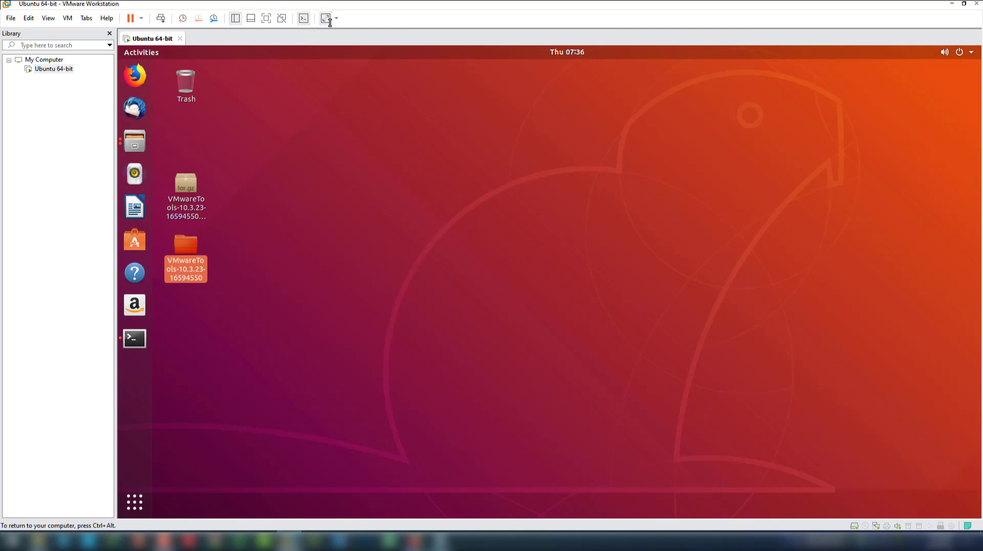
left_click(366, 69)
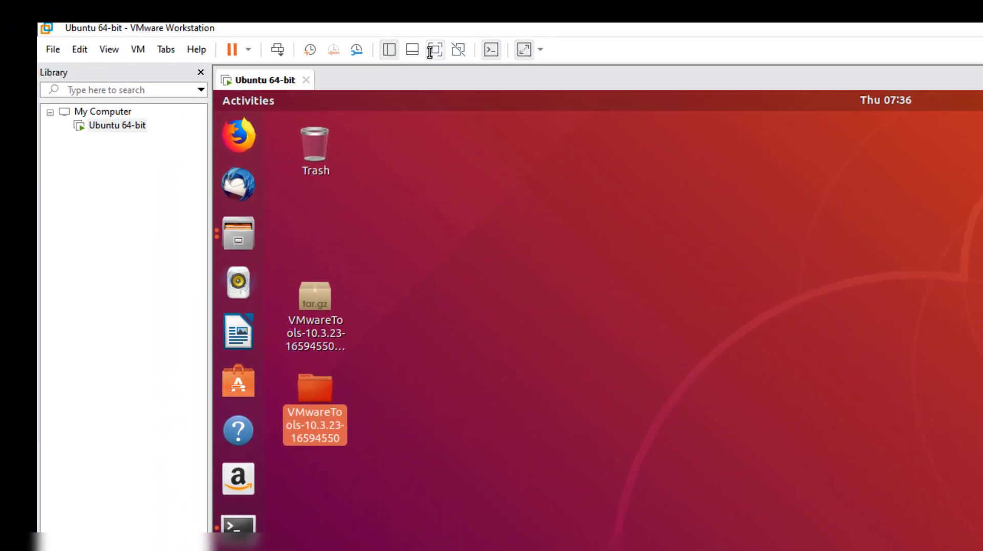
left_click(435, 49)
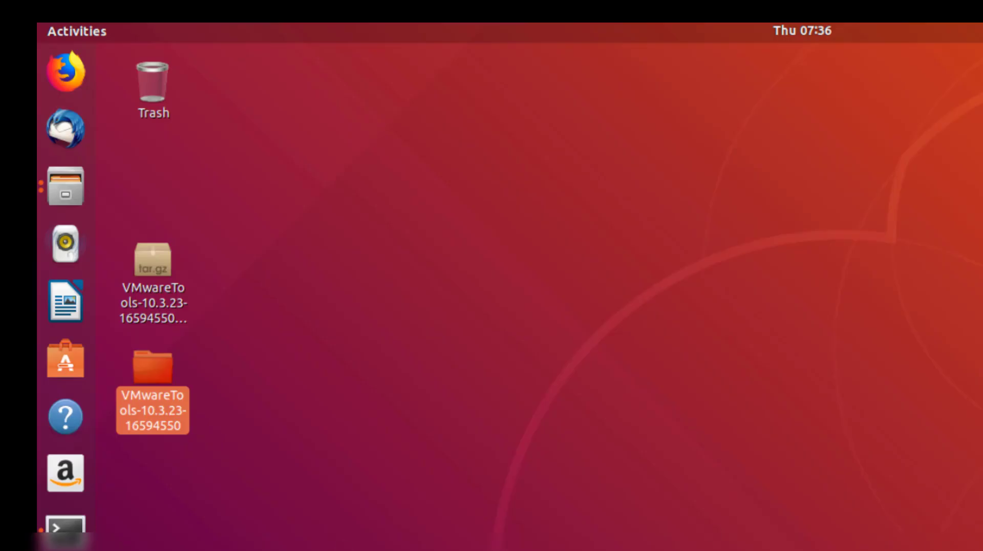
left_click(20, 527)
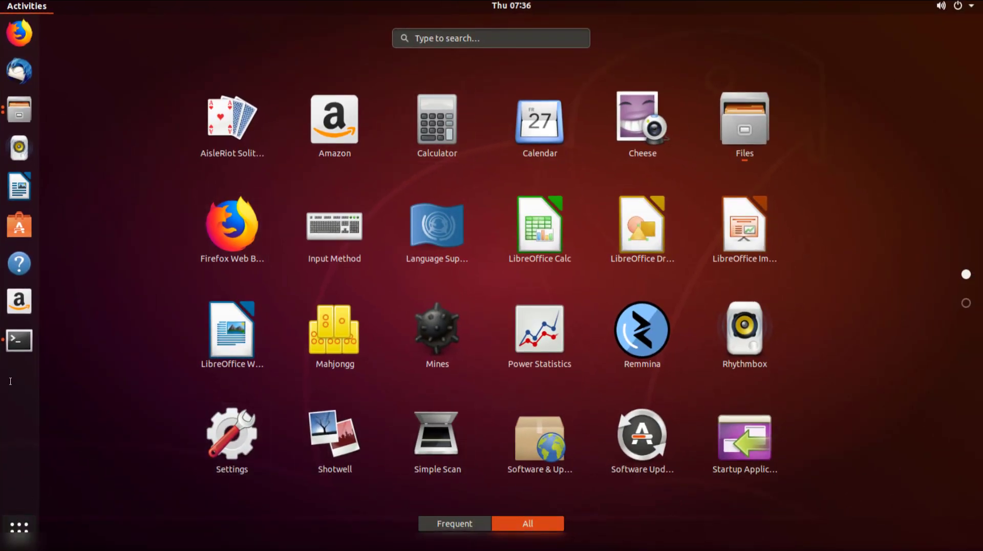
left_click(20, 341)
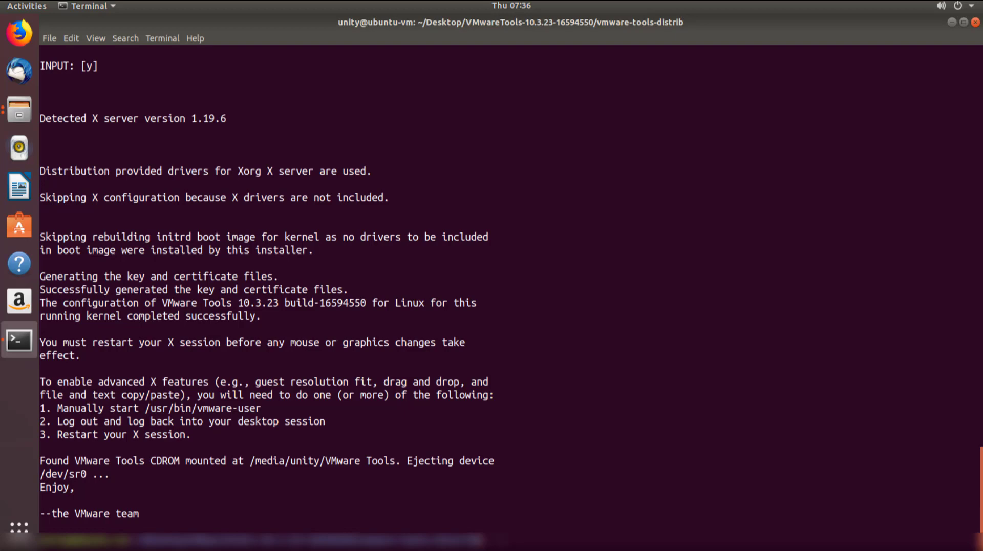
Run clear, cd and clear to reset the terminal to a fresh home-directory prompt
type("slear")
key("Return")
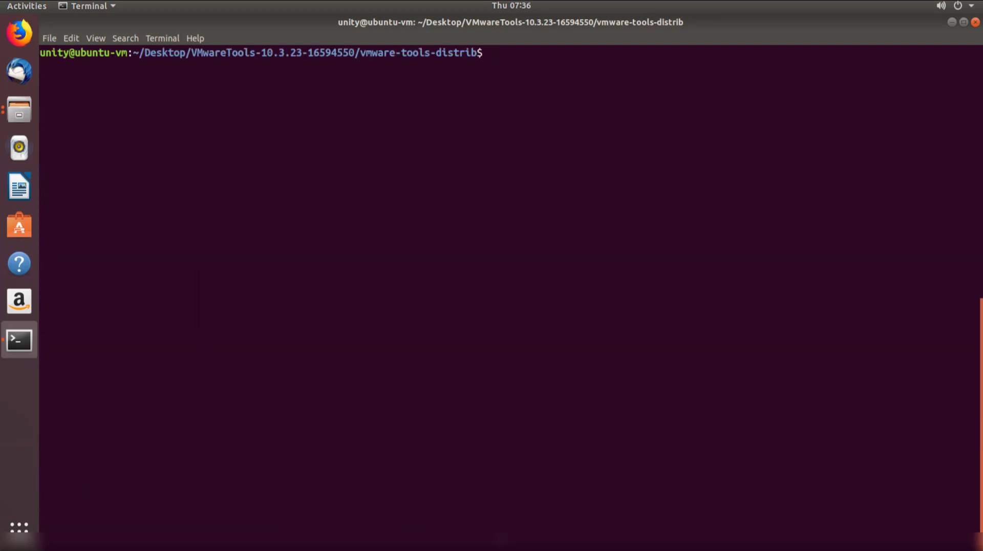
type("cd")
key("Return")
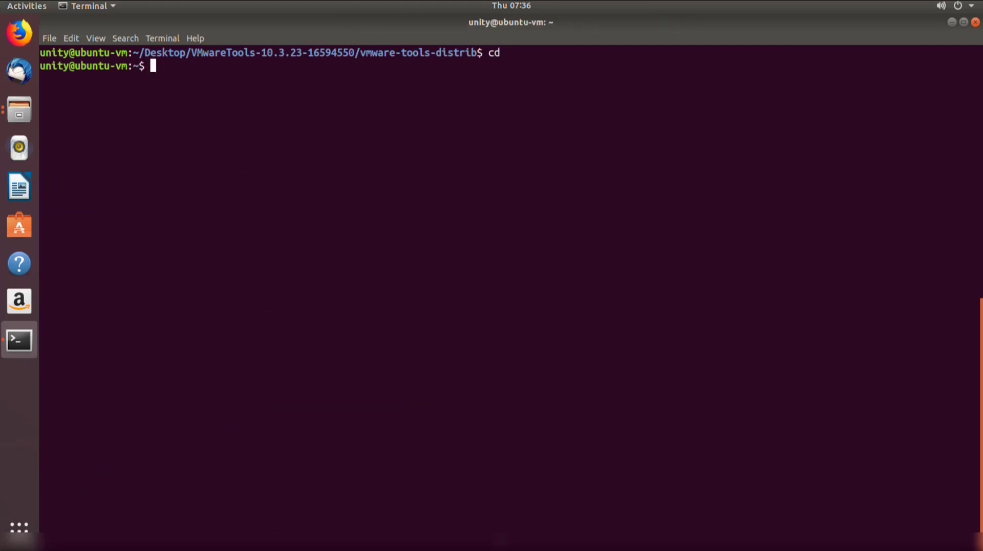
type("clear")
key("Return")
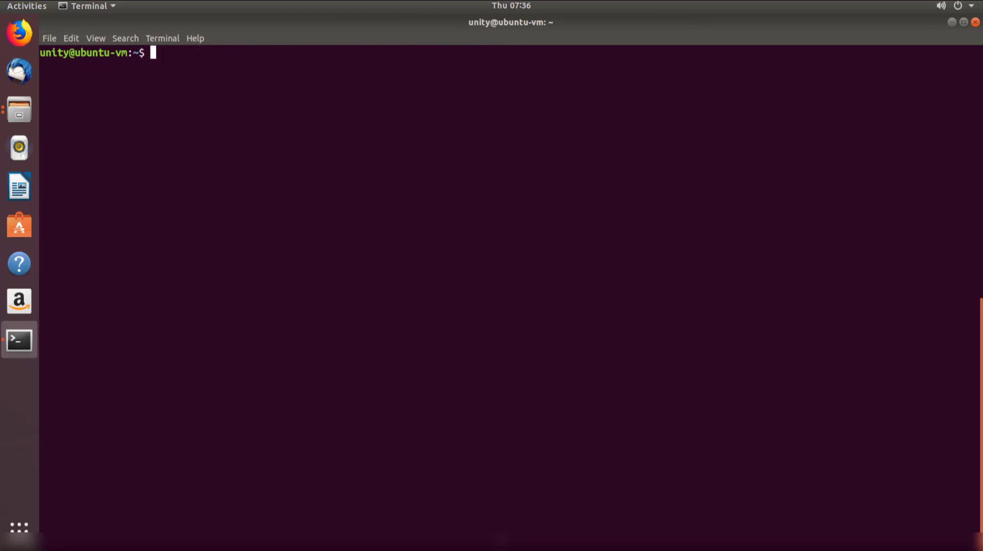
Enlarge the terminal text with View > Zoom In twice
triple_click(90, 53)
left_click(96, 38)
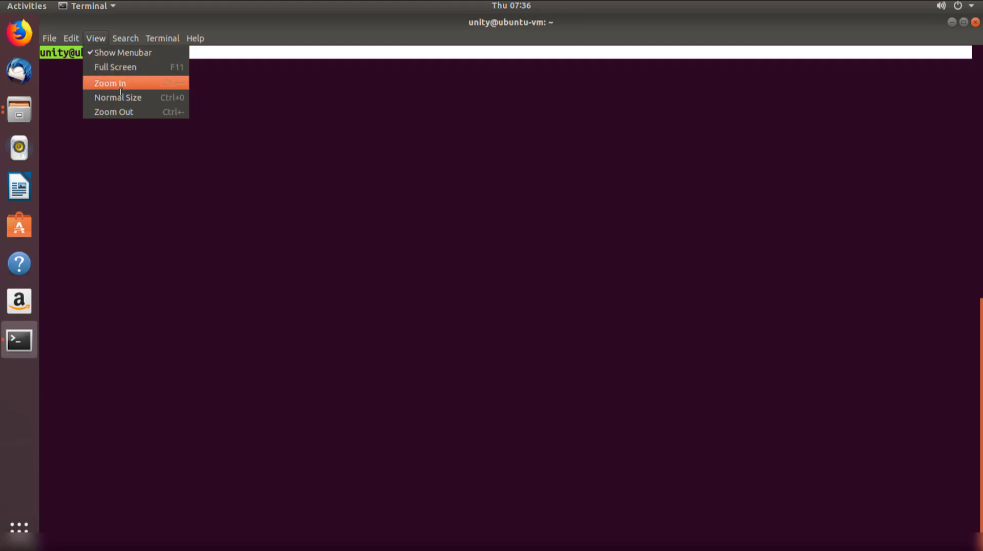
left_click(123, 84)
left_click(102, 39)
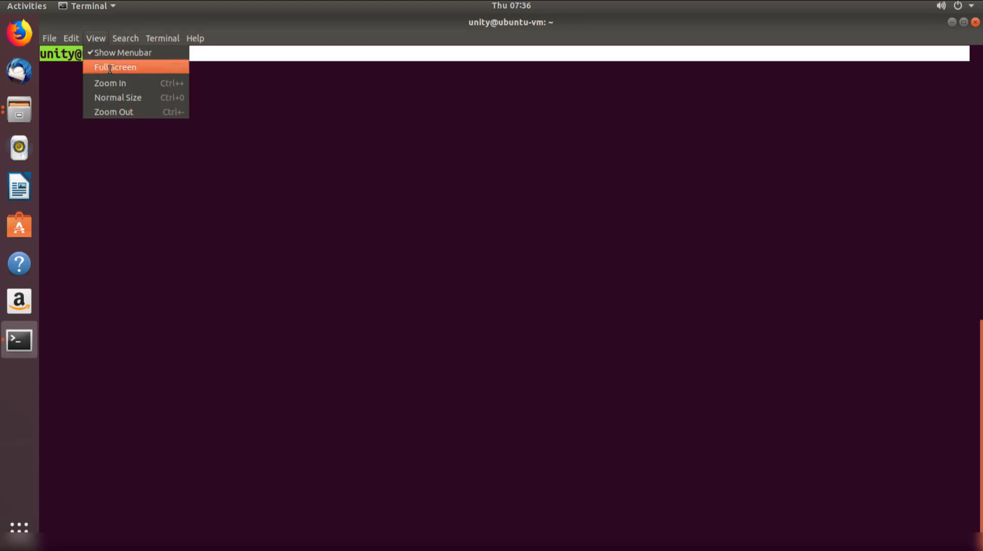
left_click(109, 82)
left_click(96, 38)
left_click(111, 83)
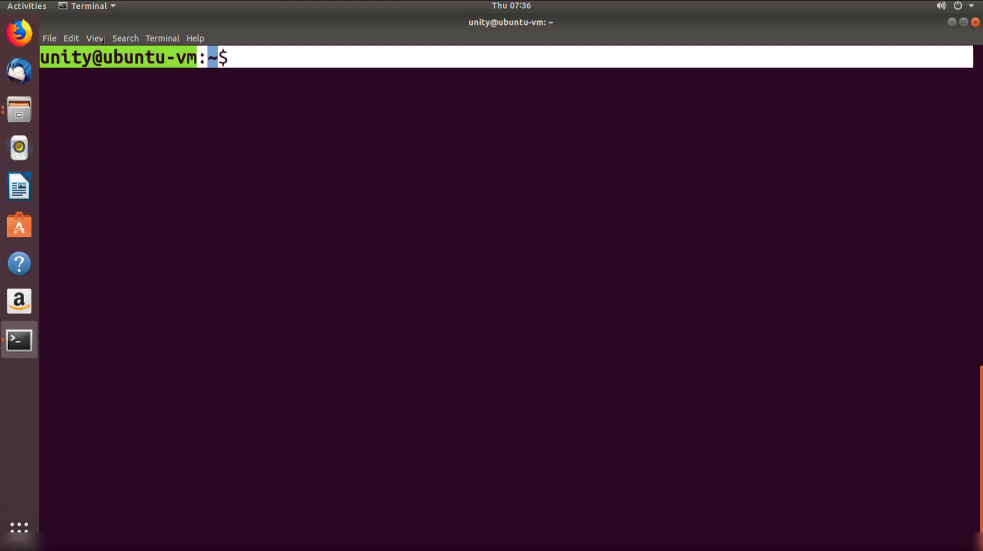
left_click(104, 40)
left_click(261, 79)
left_click(255, 86)
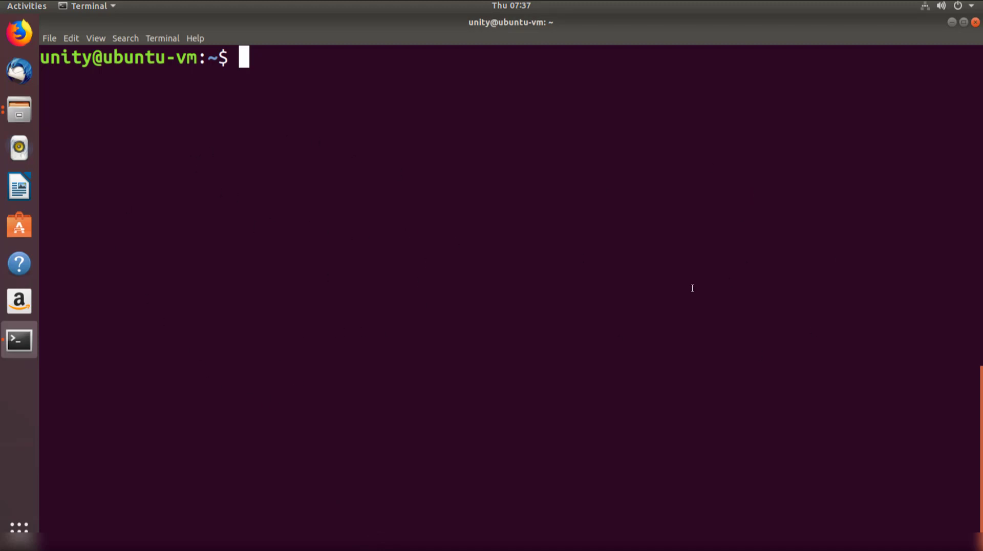
Return to the guest terminal, then exit full-screen back to the regular Workstation window
left_click_drag(166, 61, 107, 58)
left_click(274, 99)
left_click(19, 526)
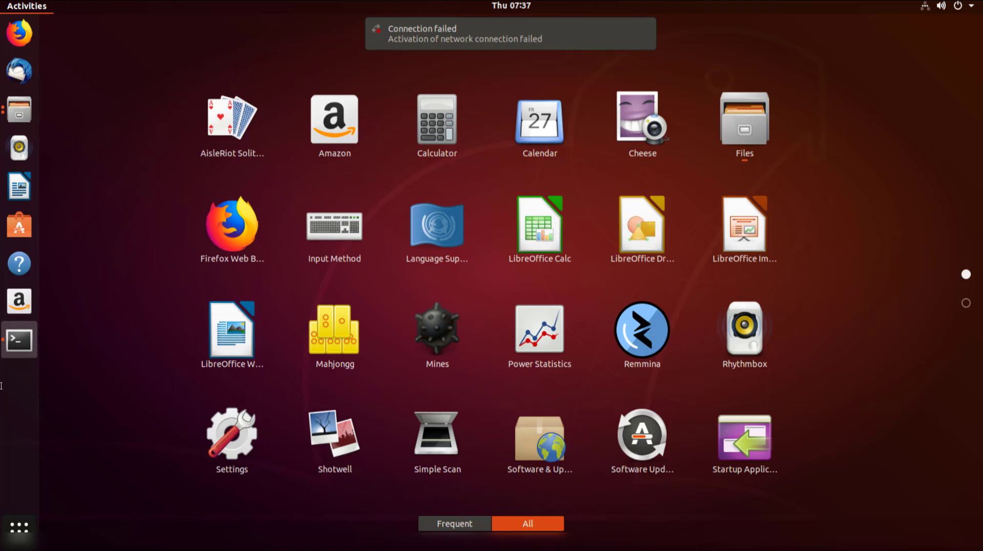
left_click(19, 340)
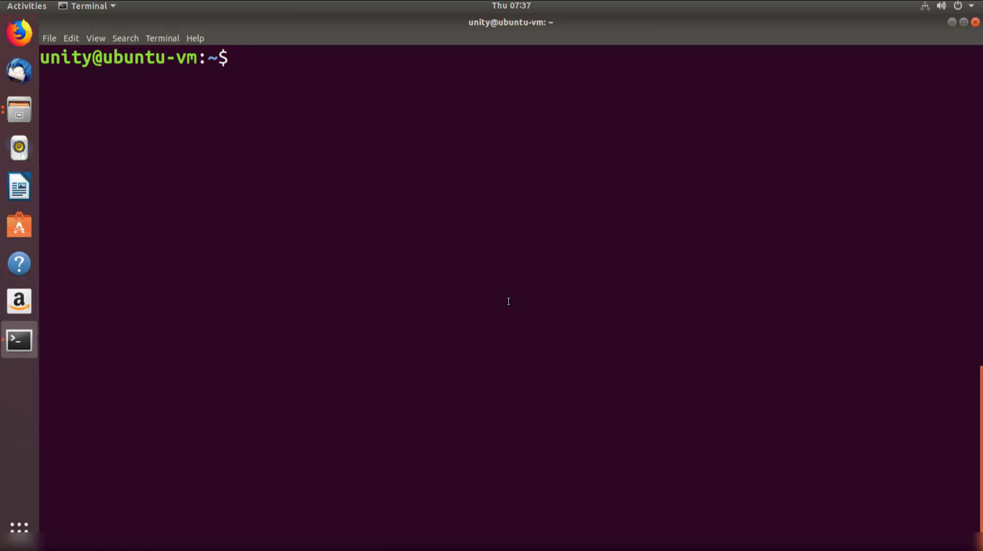
mouse_move(601, 0)
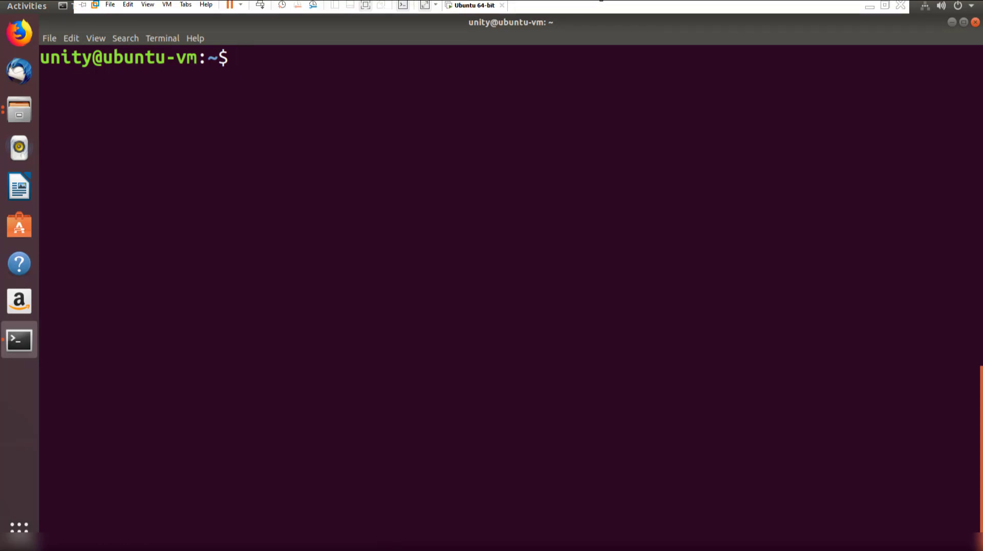
left_click(885, 5)
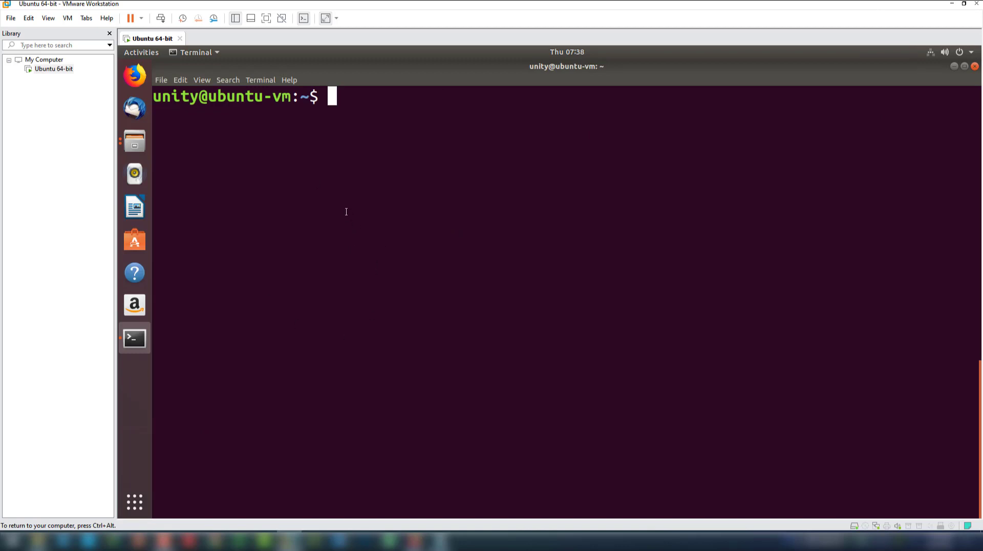
Take a snapshot of the Ubuntu 64-bit VM named 'RAW Ubuntu 18'
right_click(154, 39)
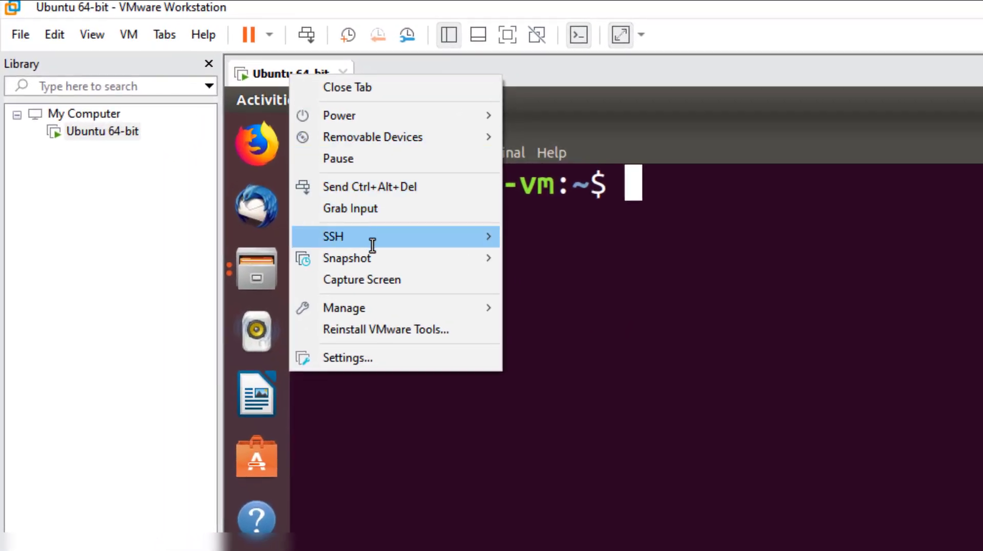
mouse_move(380, 262)
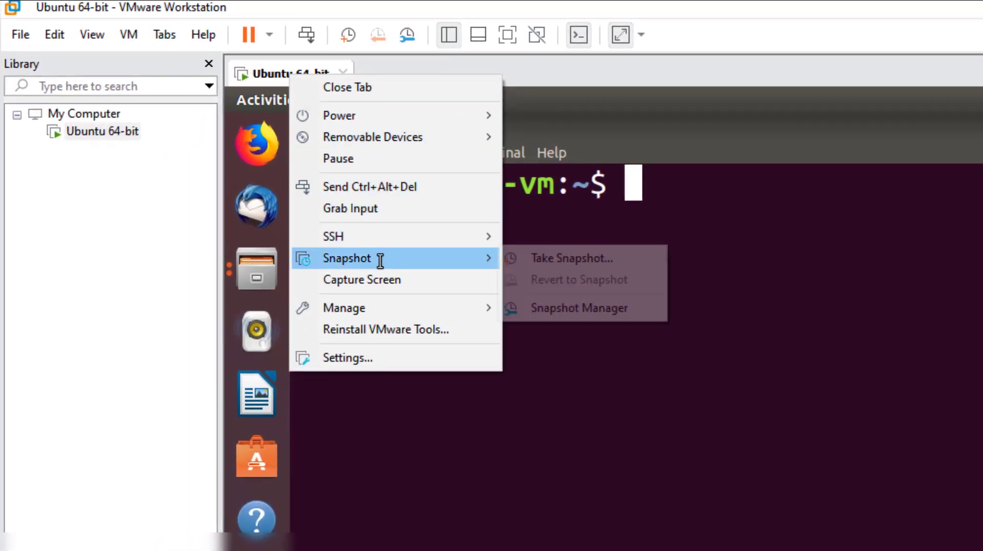
left_click(577, 262)
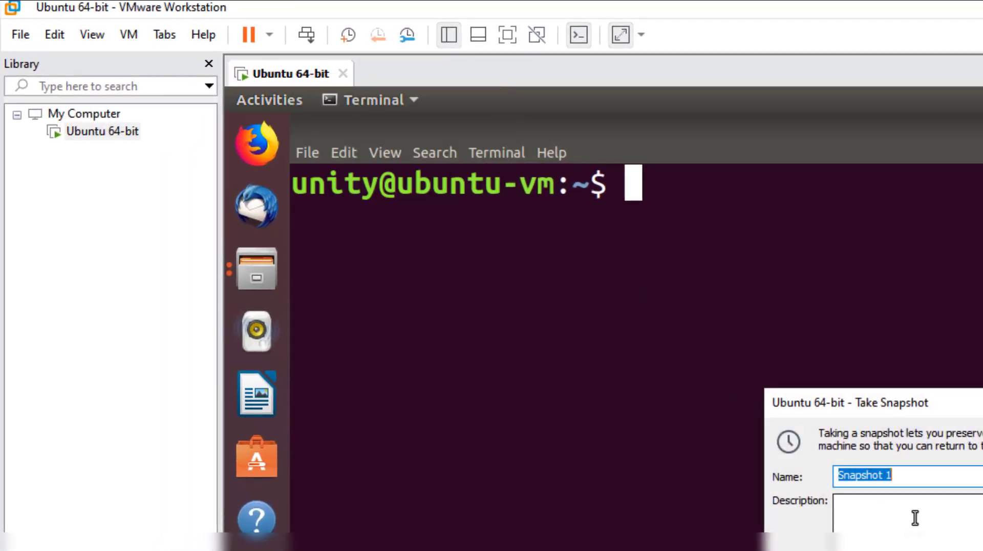
key("BackSpace")
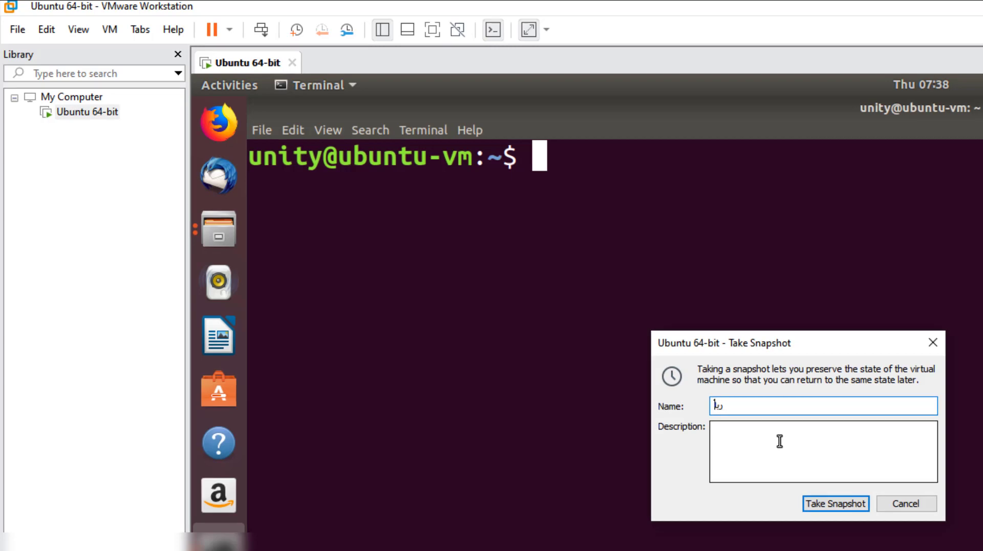
type("RAW Ubuntu 16")
key("BackSpace")
type("8")
left_click(826, 505)
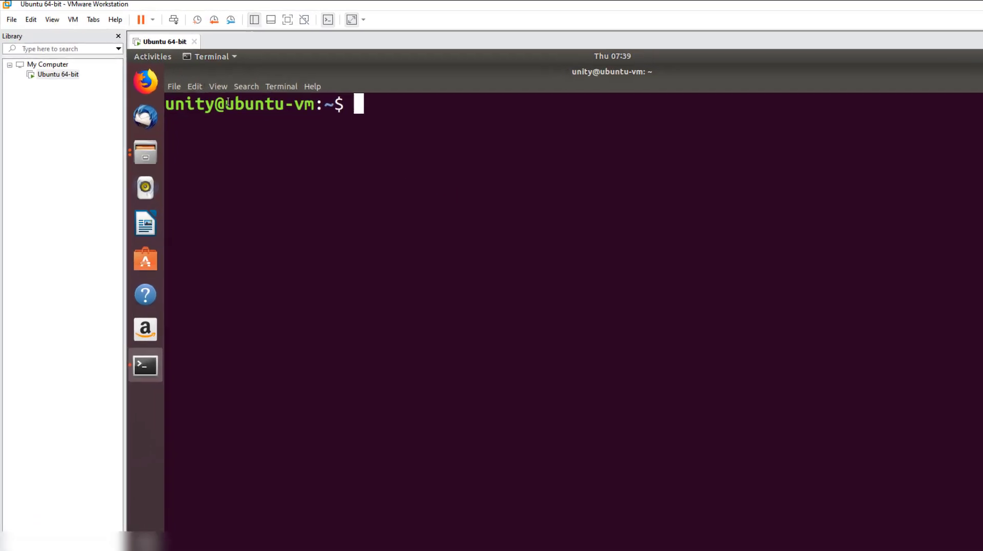
right_click(149, 39)
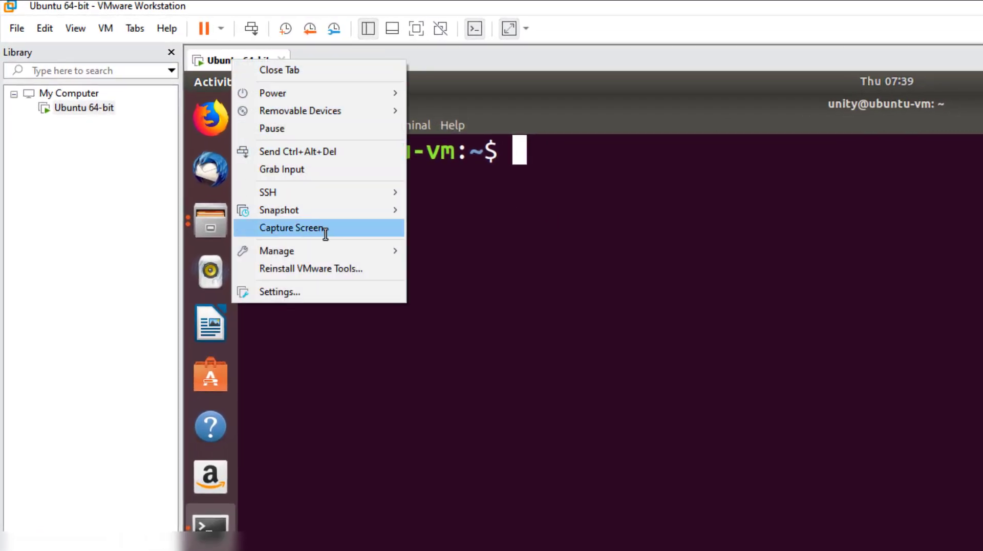
mouse_move(332, 249)
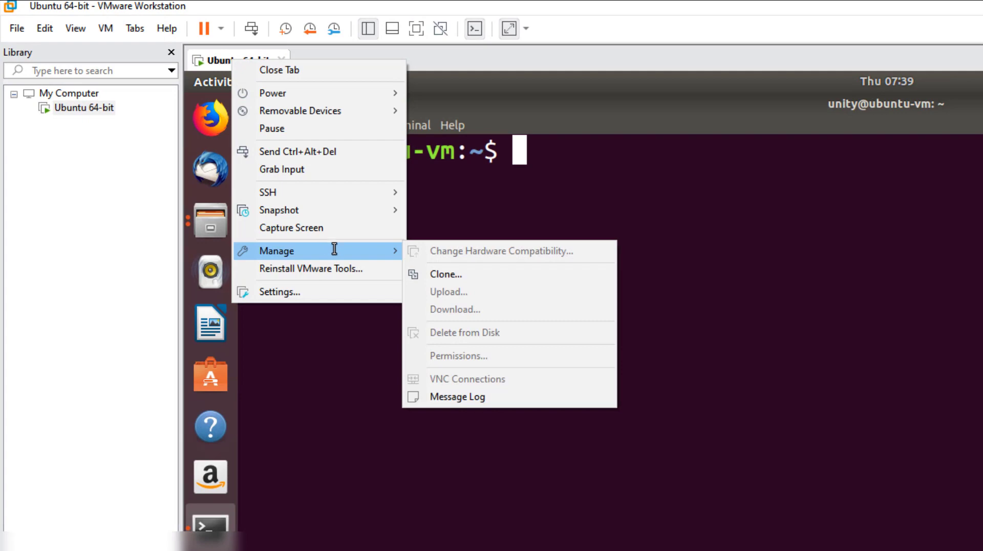
mouse_move(325, 210)
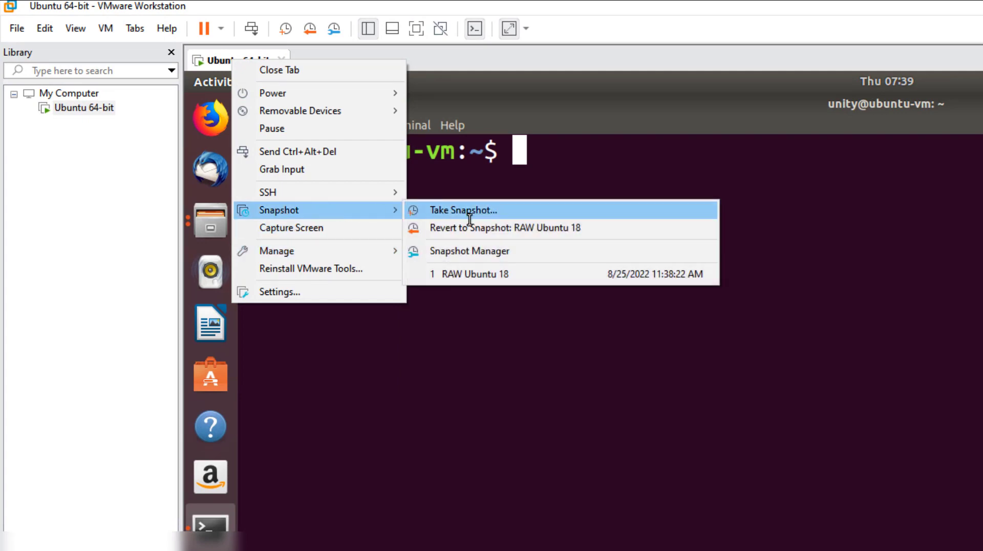
left_click(475, 250)
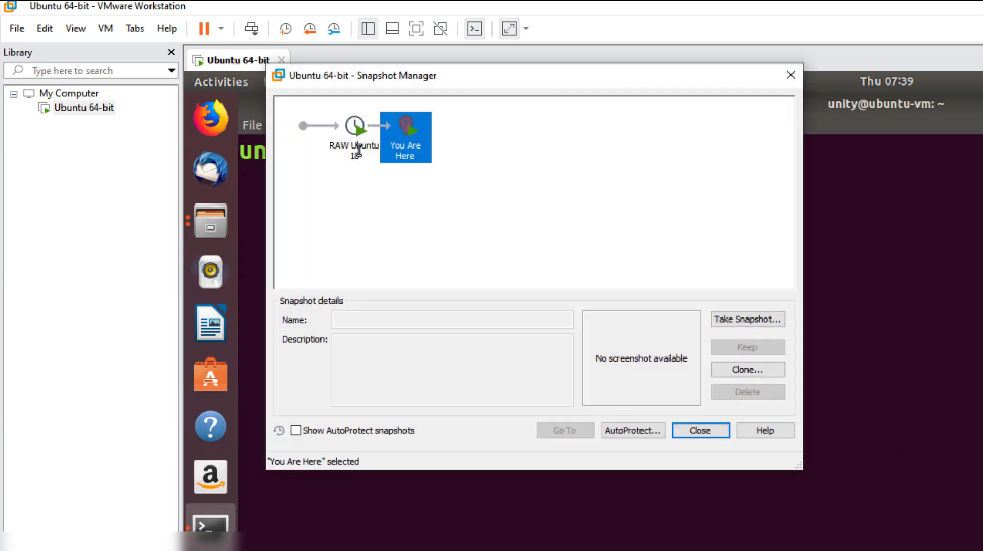
left_click(359, 150)
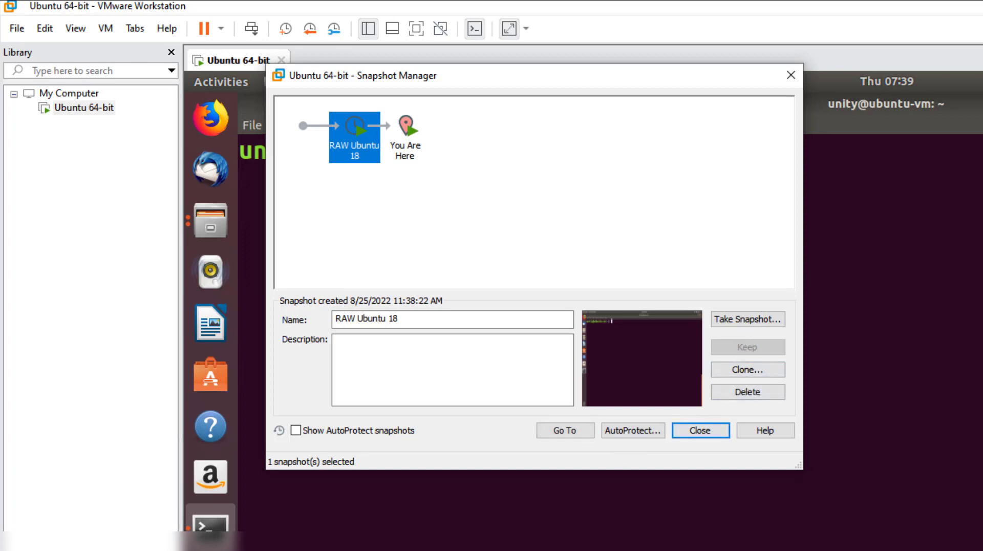
left_click(696, 432)
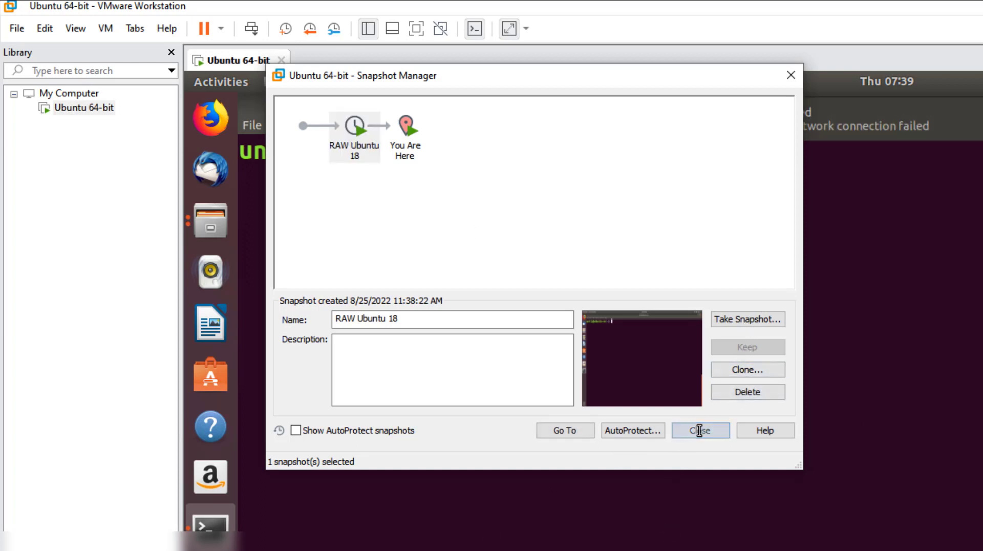